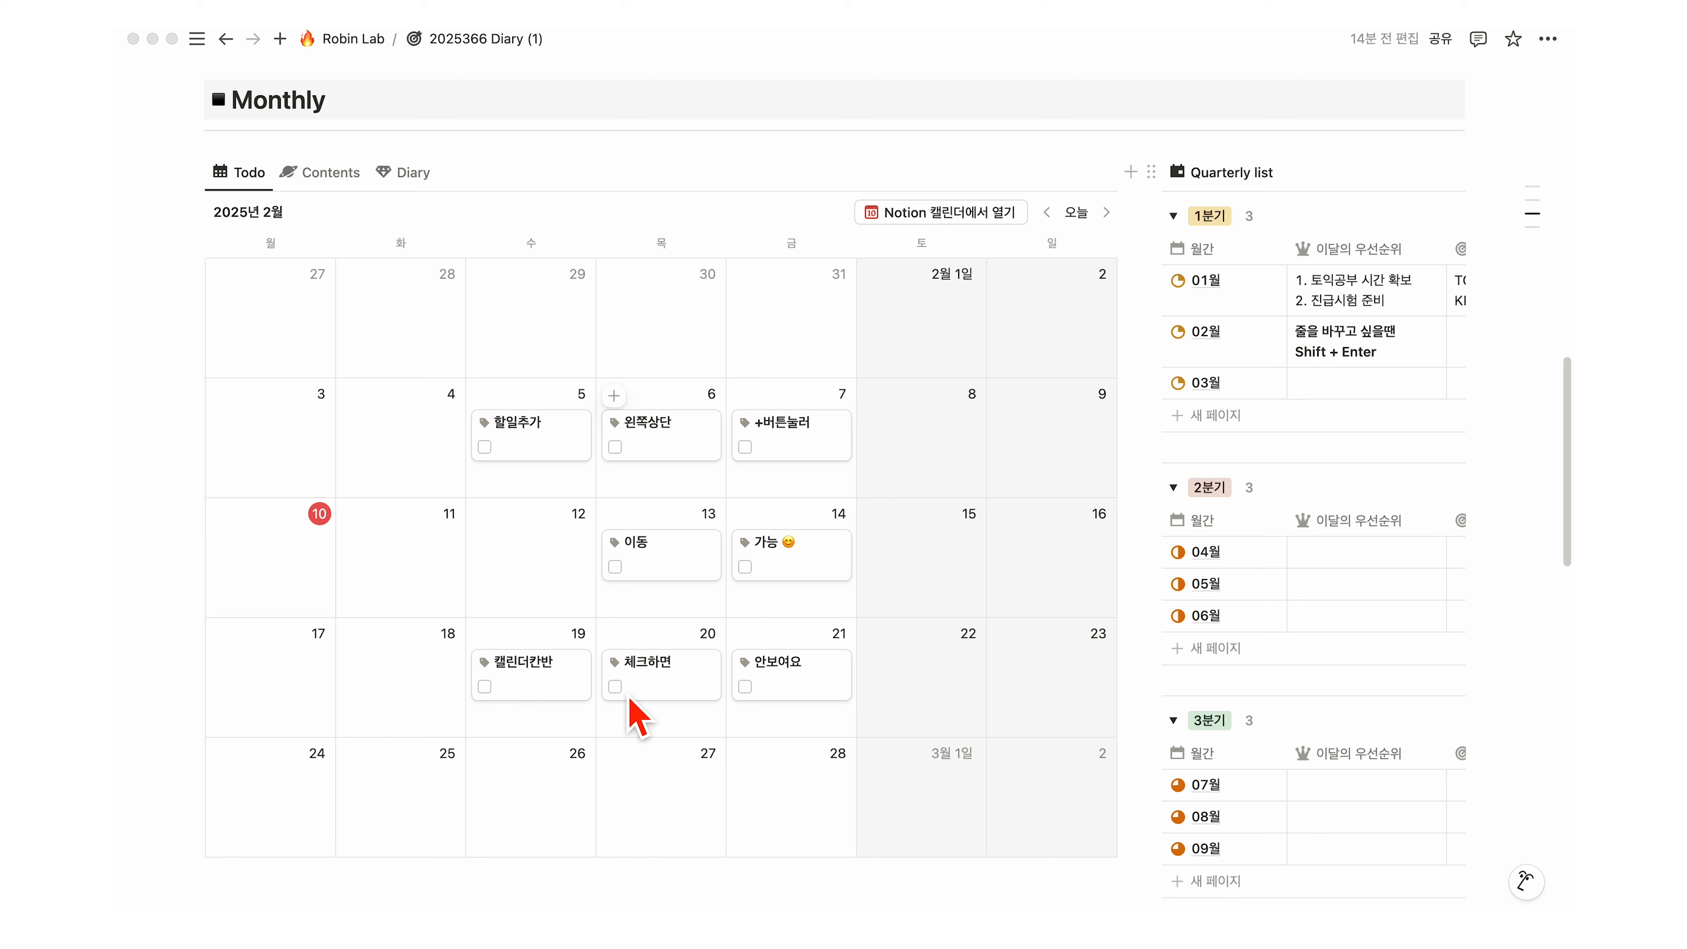
Step: Check off the 체크하면 (20th) and 안보여요 (21st) to-dos in the Monthly calendar
{"action": "left_click", "coordinate": [615, 687]}
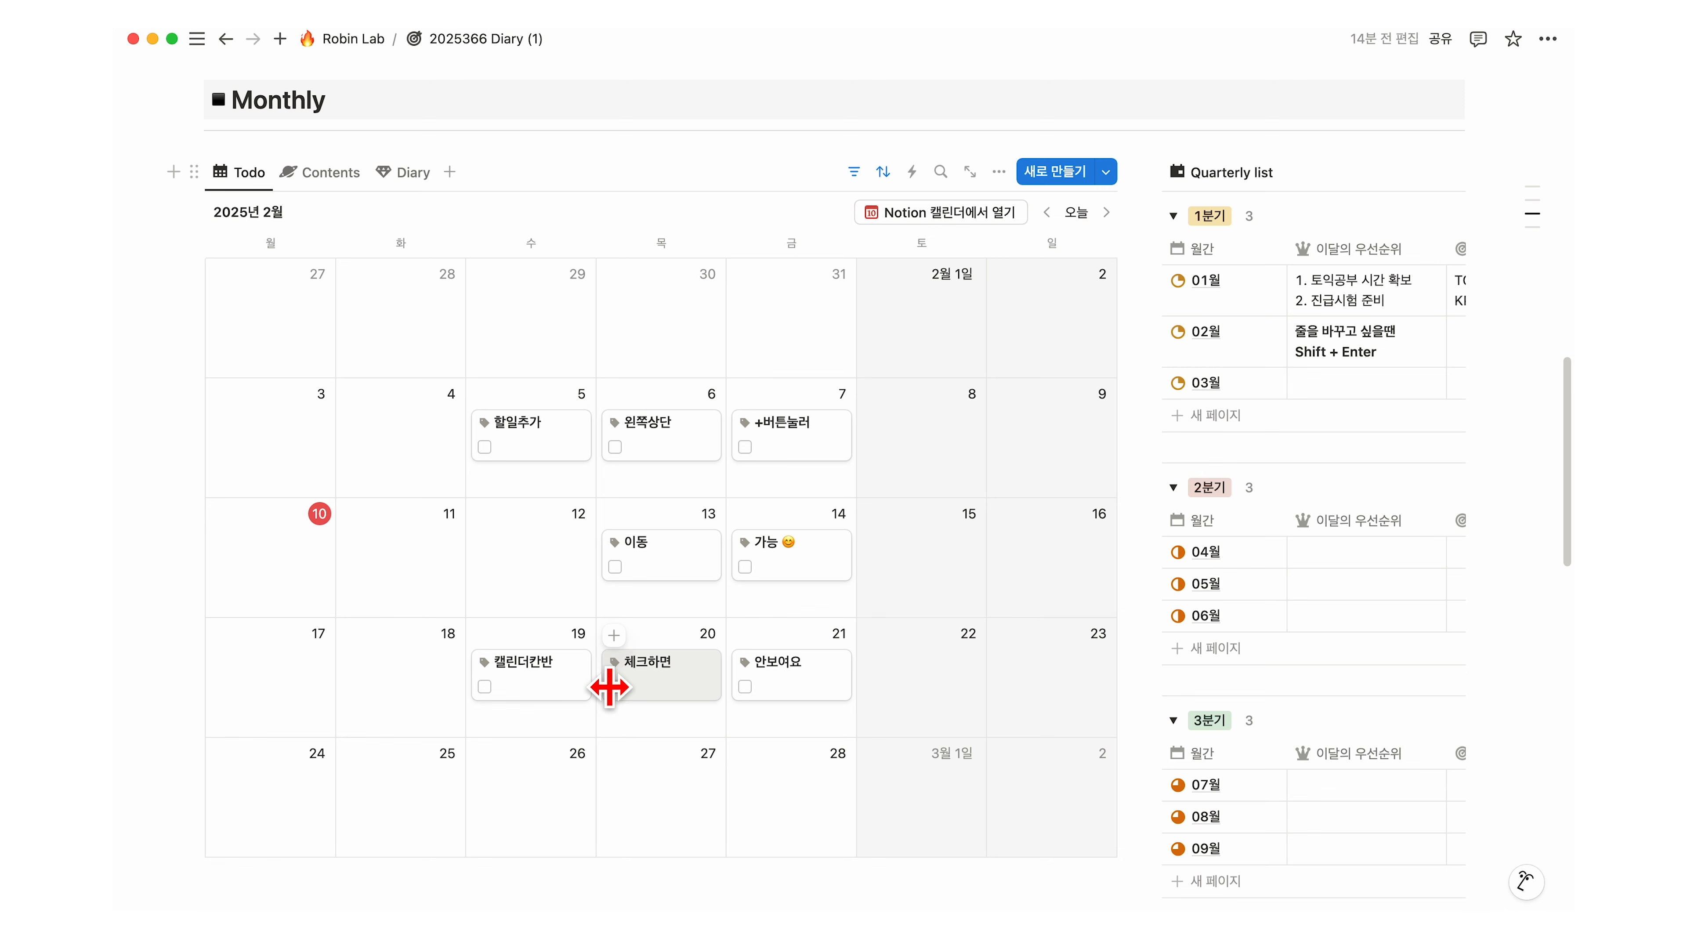
{"action": "left_click", "coordinate": [745, 687]}
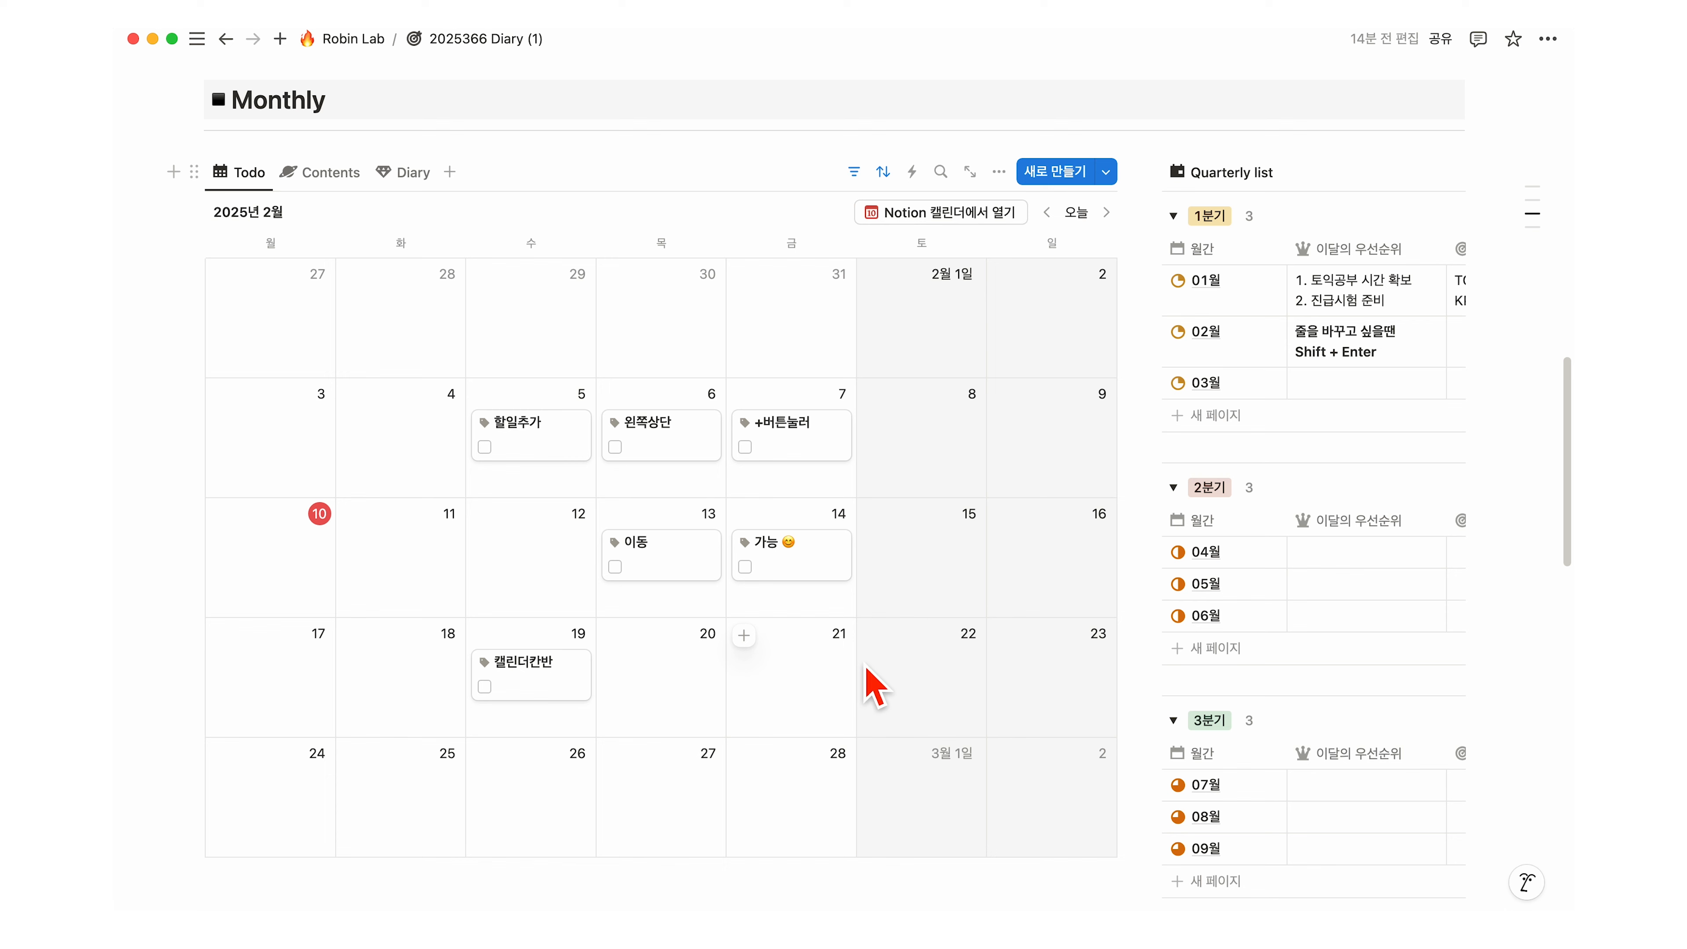
Step: Delete the '체크 표시되지 않음' calendar filter, then check off 이동 (13th) and 가능 (14th)
{"action": "left_click", "coordinate": [856, 174]}
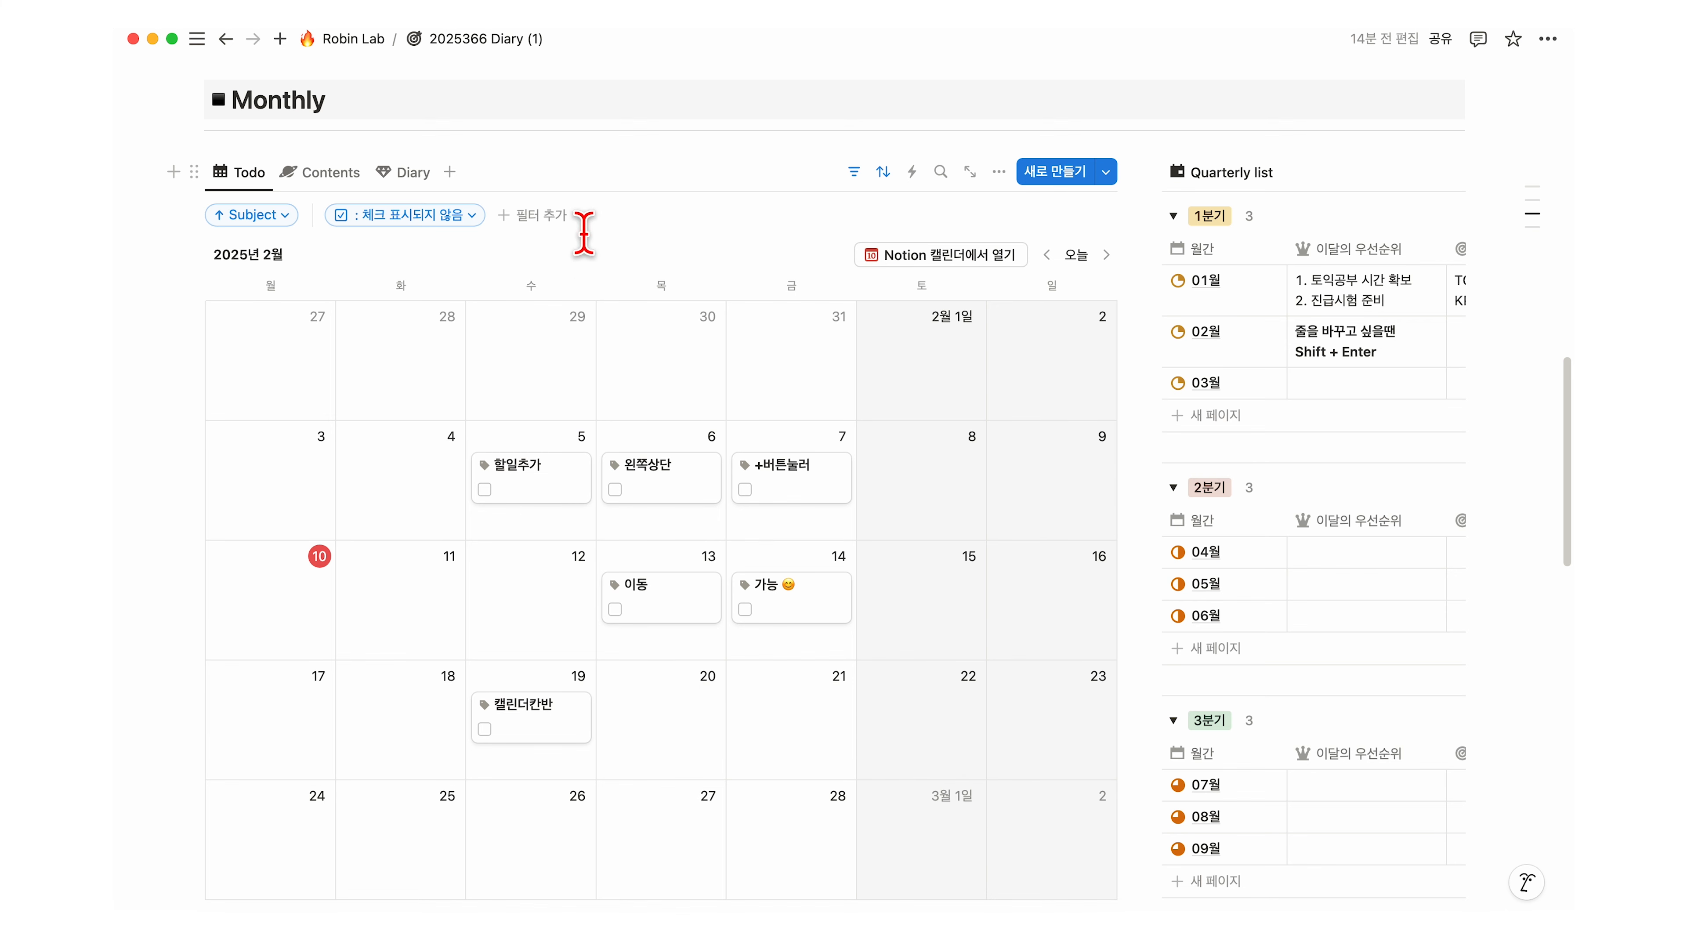
{"action": "left_click", "coordinate": [433, 217]}
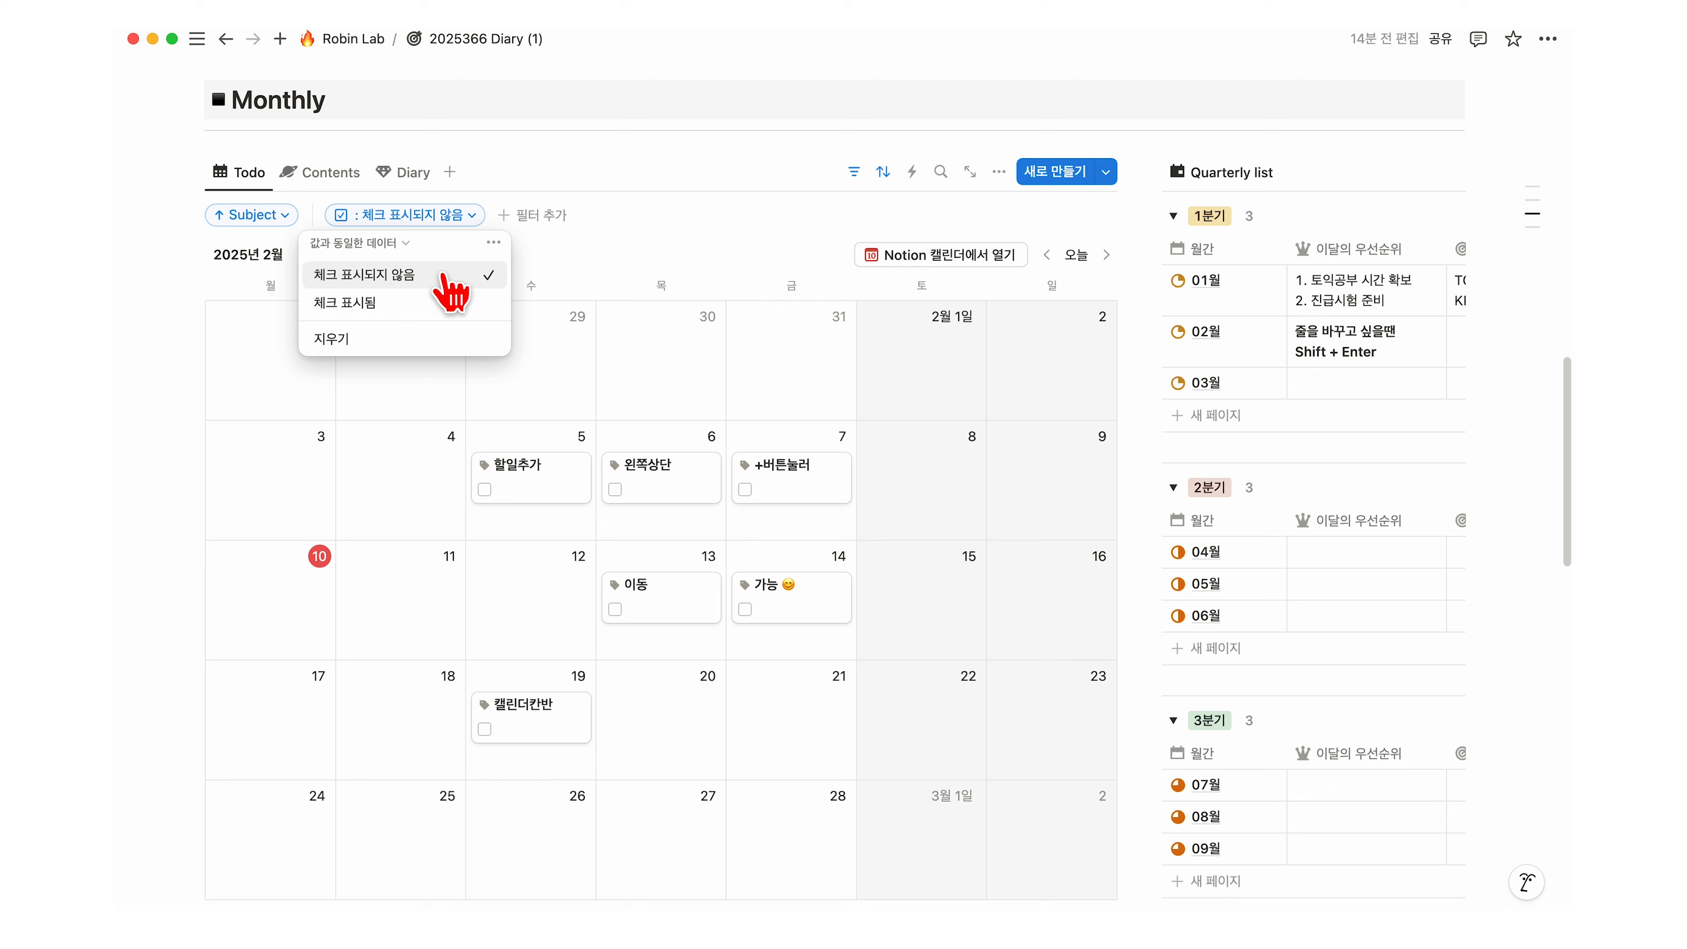
{"action": "left_click", "coordinate": [372, 339]}
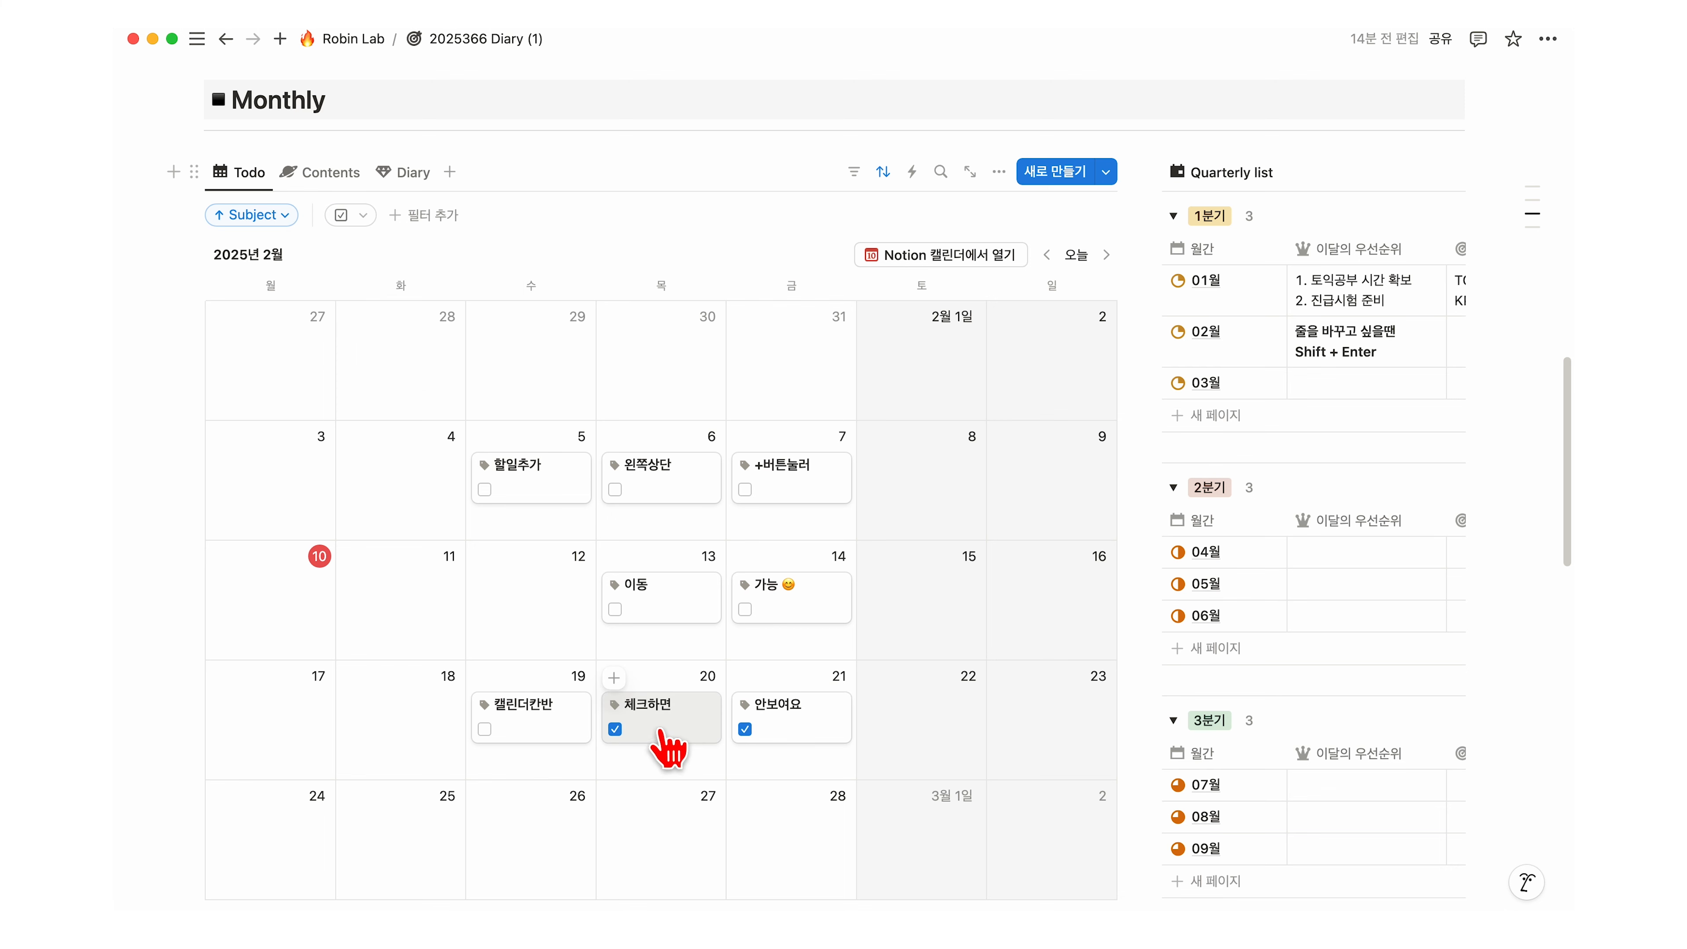
{"action": "left_click", "coordinate": [616, 609]}
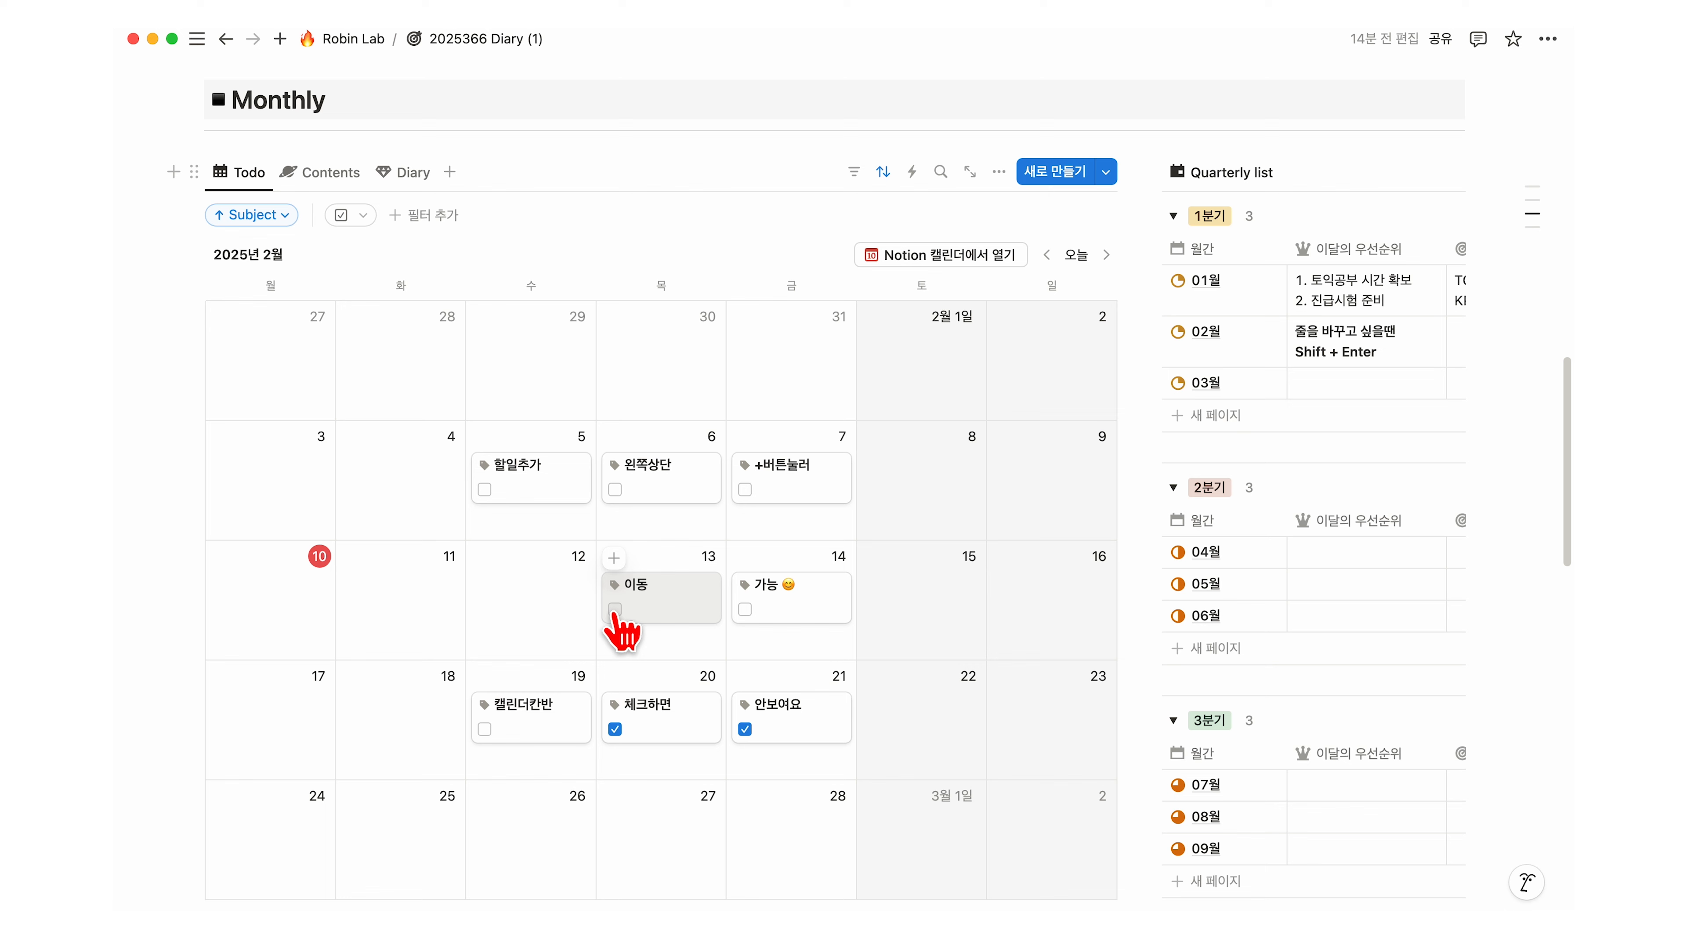
{"action": "left_click", "coordinate": [745, 609]}
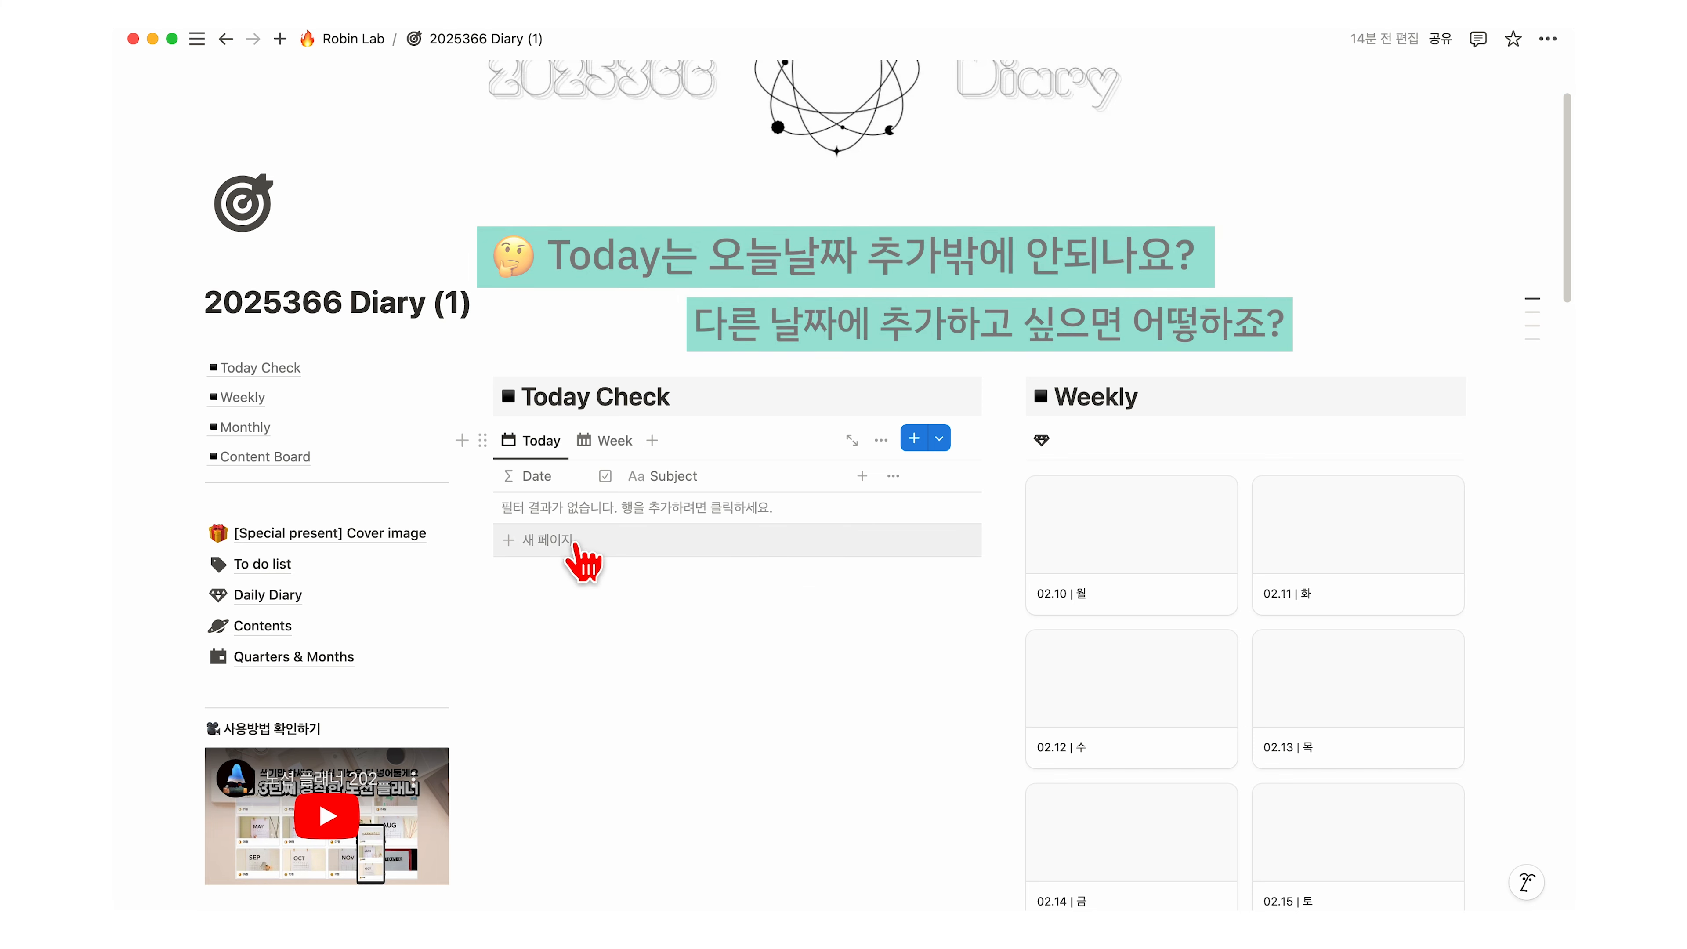
Step: Add three blank rows to the Today Check table, then scroll down to the Monthly calendar
{"action": "left_click", "coordinate": [558, 542]}
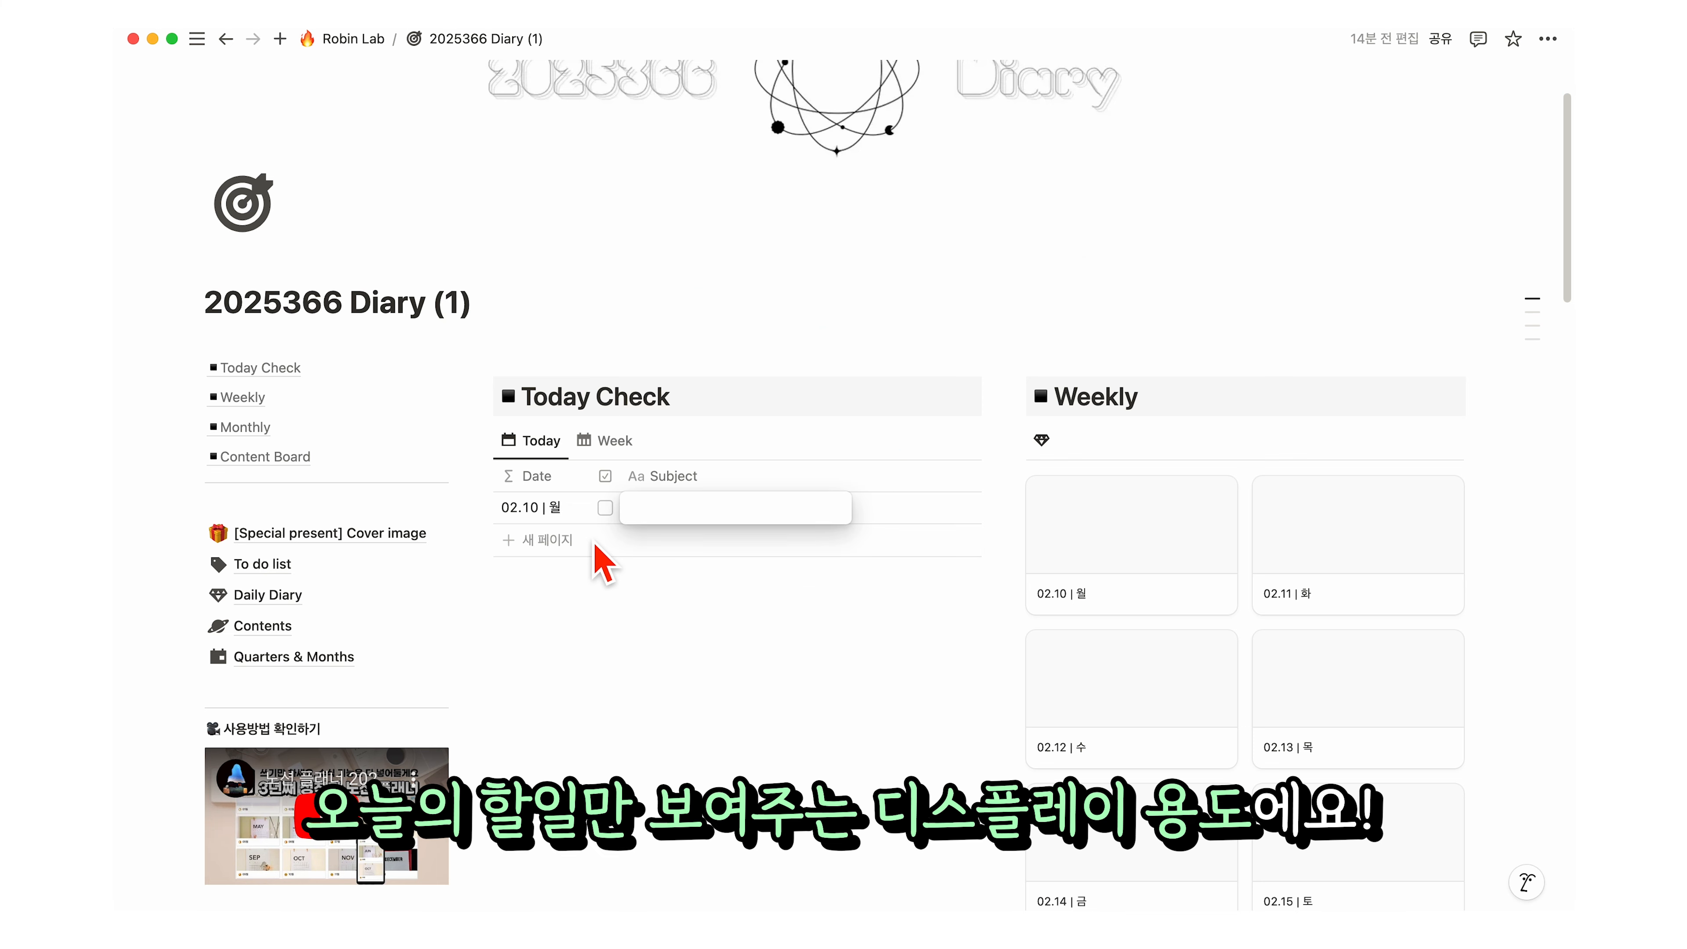
{"action": "left_click", "coordinate": [653, 541]}
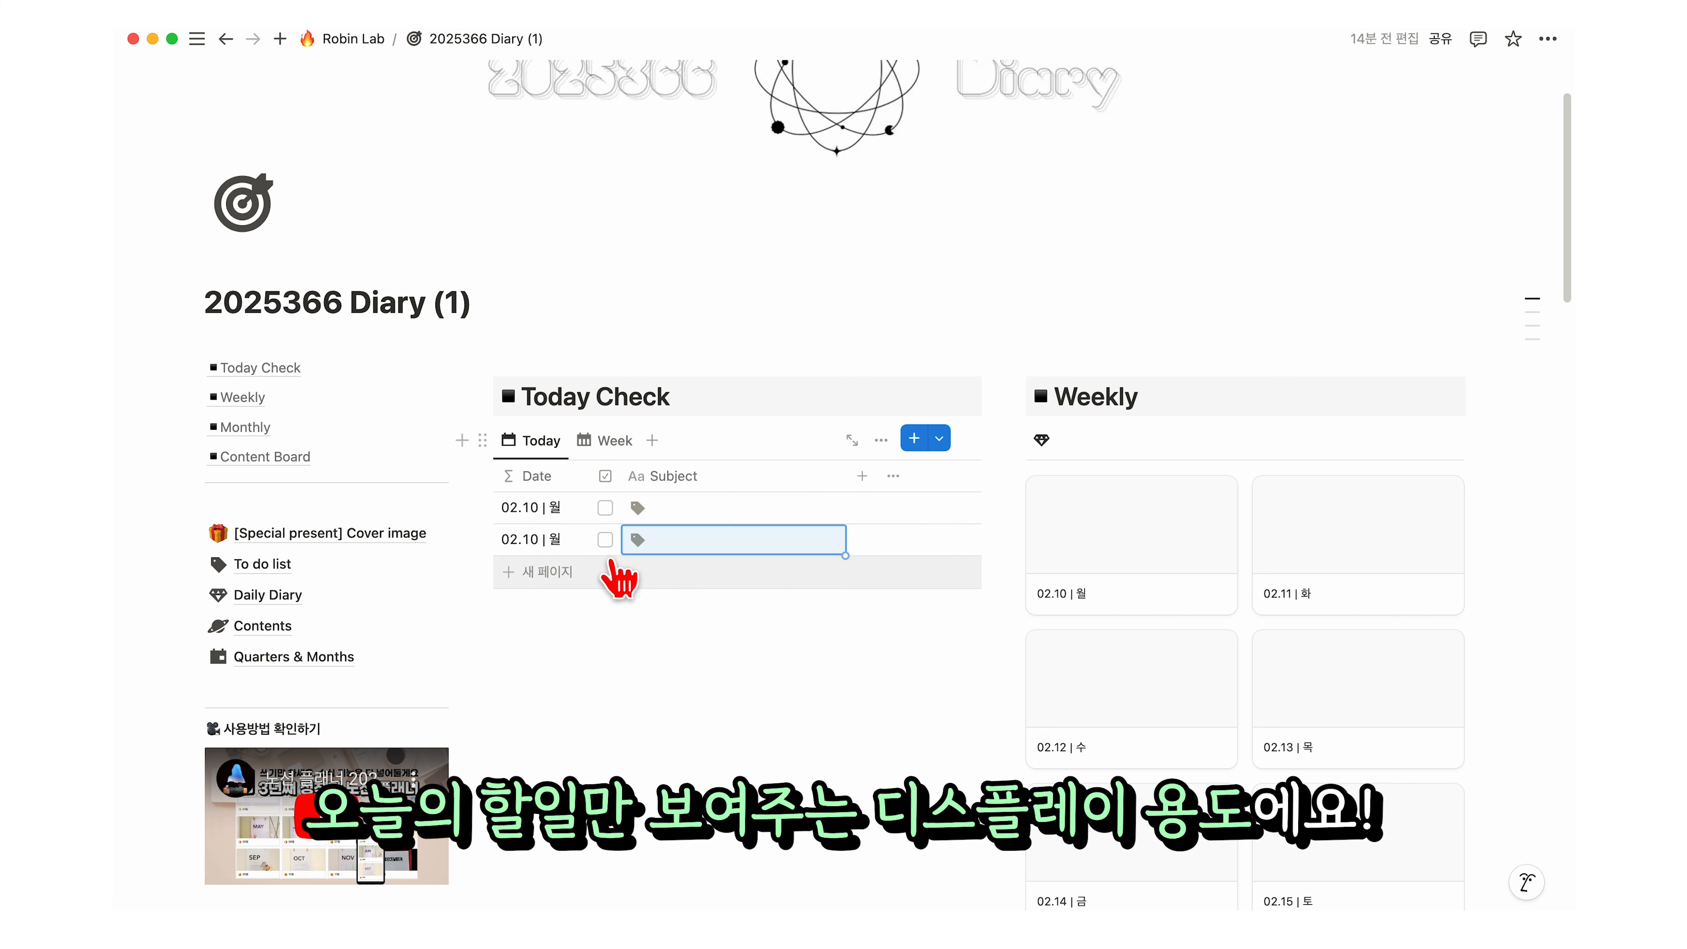
{"action": "left_click", "coordinate": [607, 572]}
{"action": "key", "text": "Escape"}
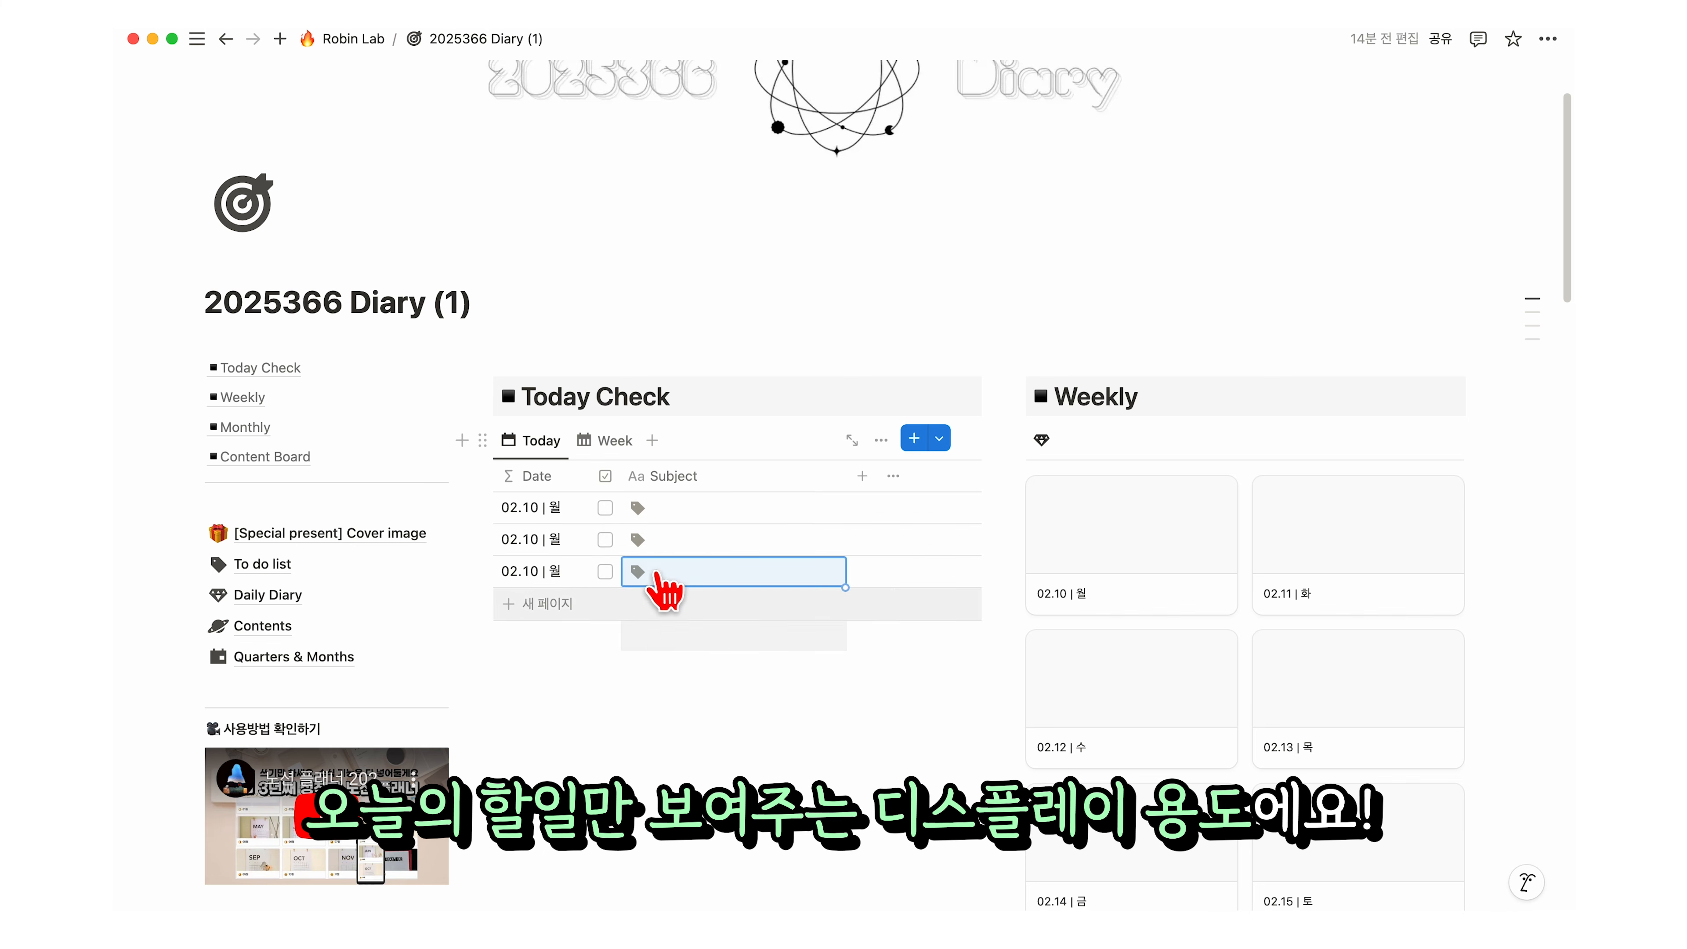
{"action": "scroll", "coordinate": [659, 585], "scroll_direction": "down", "scroll_amount": 15}
{"action": "mouse_move", "coordinate": [176, 83]}
{"action": "left_mouse_down"}
{"action": "mouse_move", "coordinate": [302, 253]}
{"action": "mouse_move", "coordinate": [1108, 878]}
{"action": "mouse_move", "coordinate": [1133, 873]}
{"action": "left_mouse_up"}
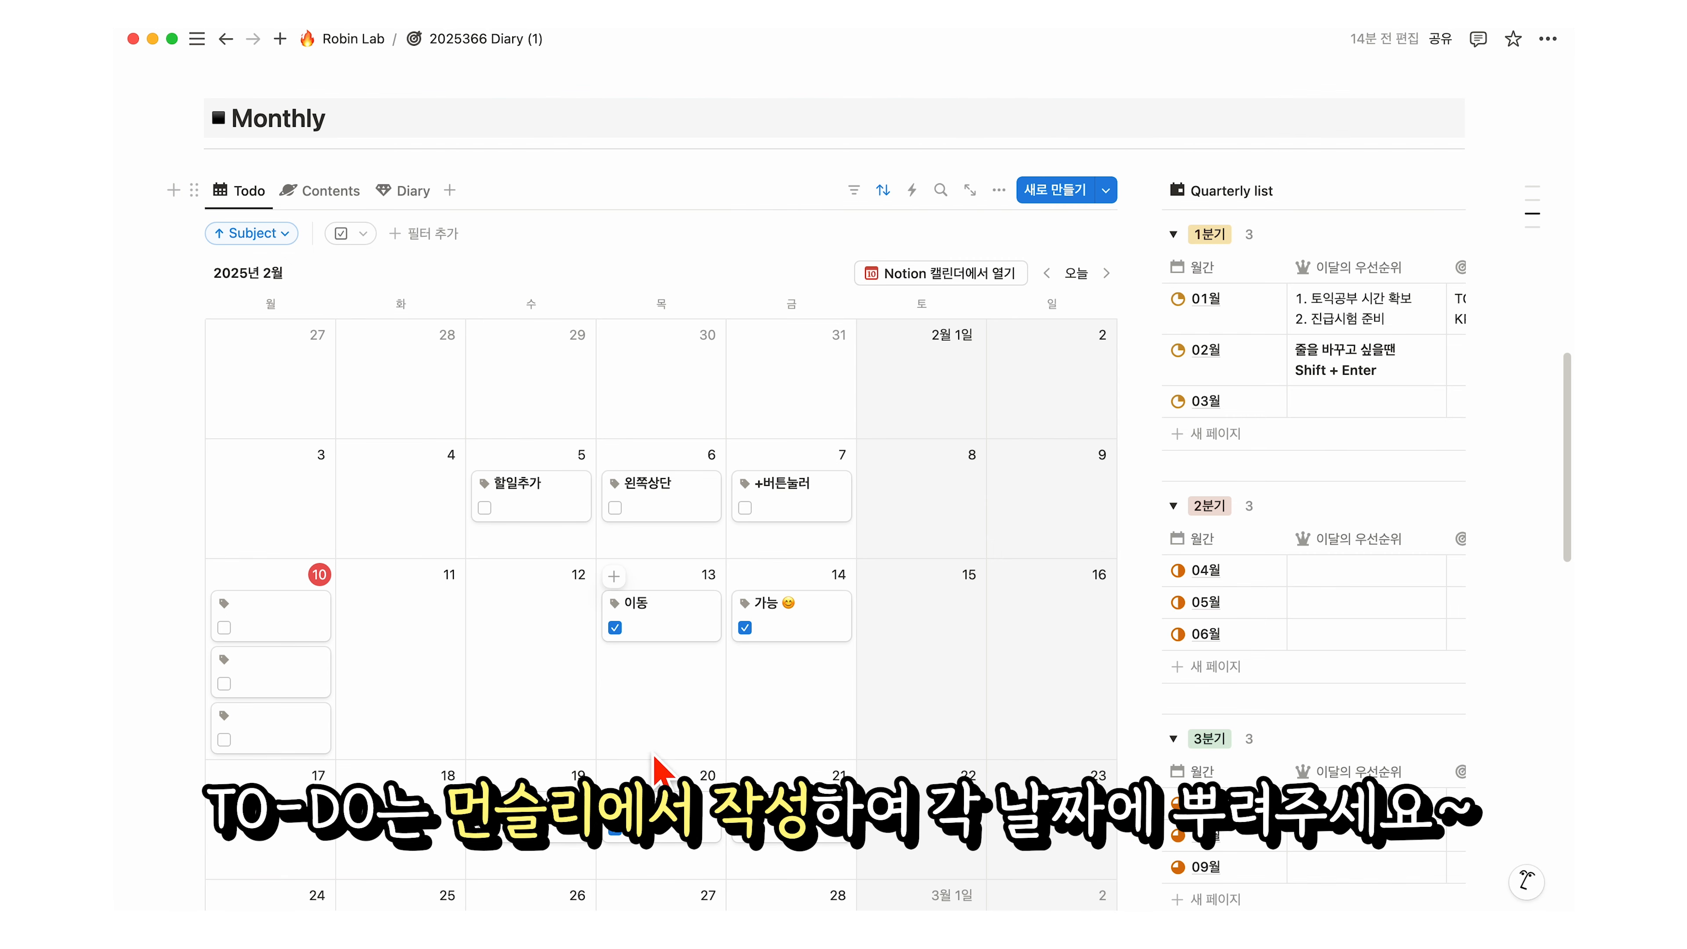
Step: Title the first February 10th to-do 오늘의할일
{"action": "left_click", "coordinate": [255, 671]}
{"action": "type", "text": "오느ㄹ의"}
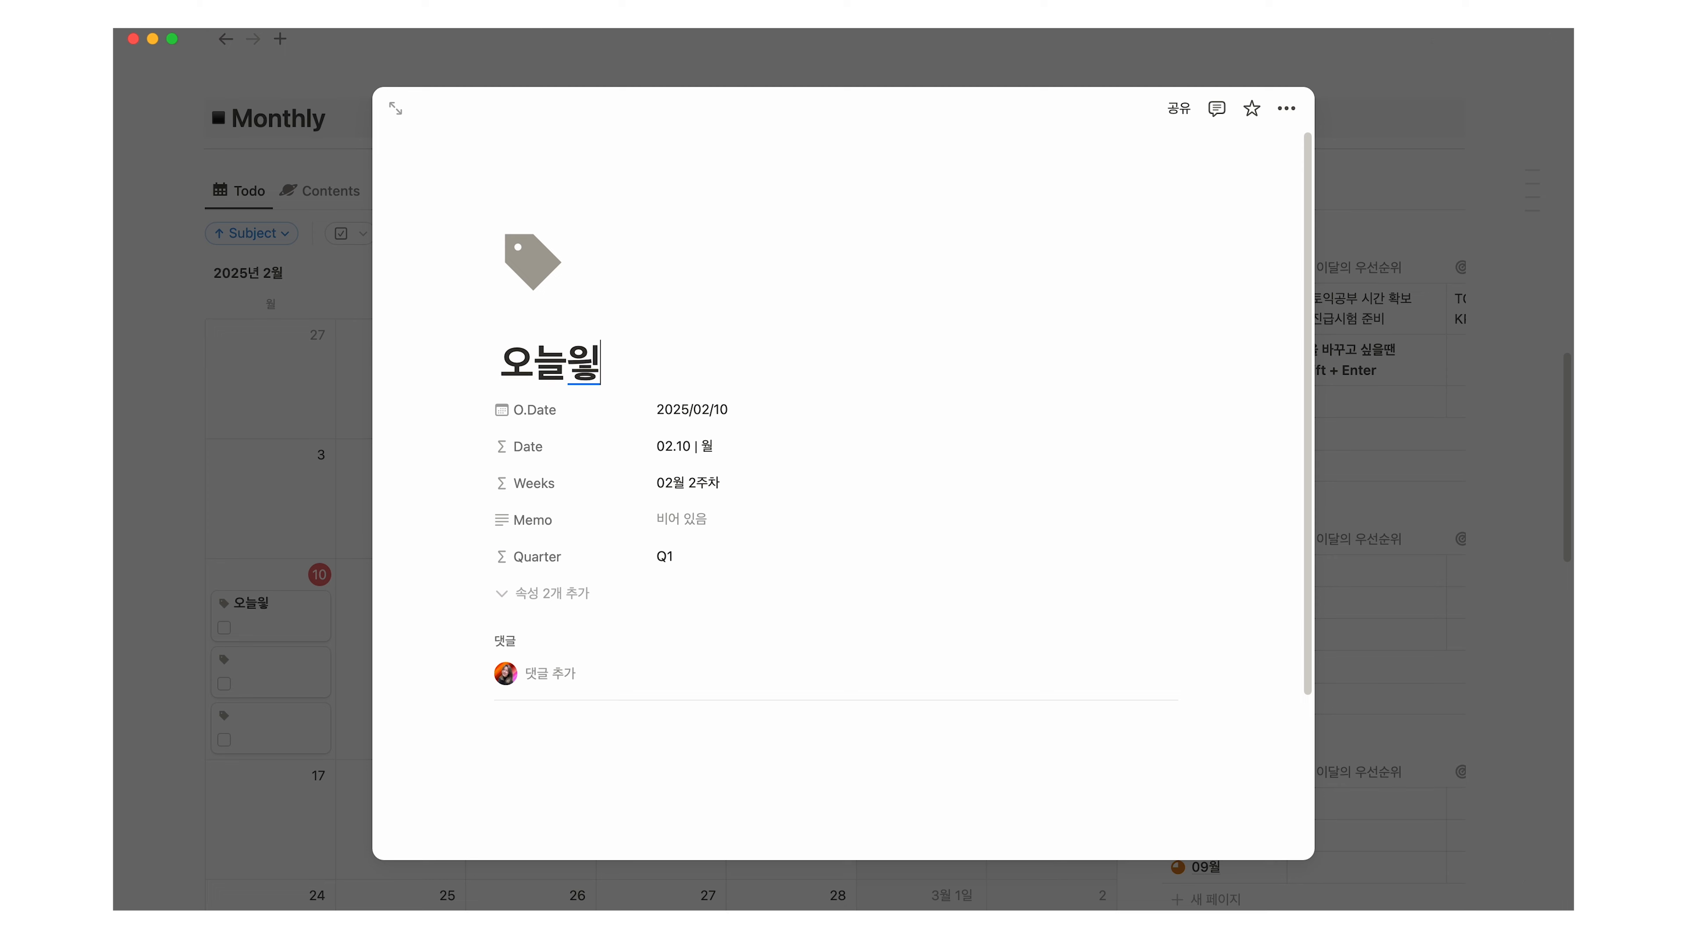
{"action": "type", "text": "할ㅇ"}
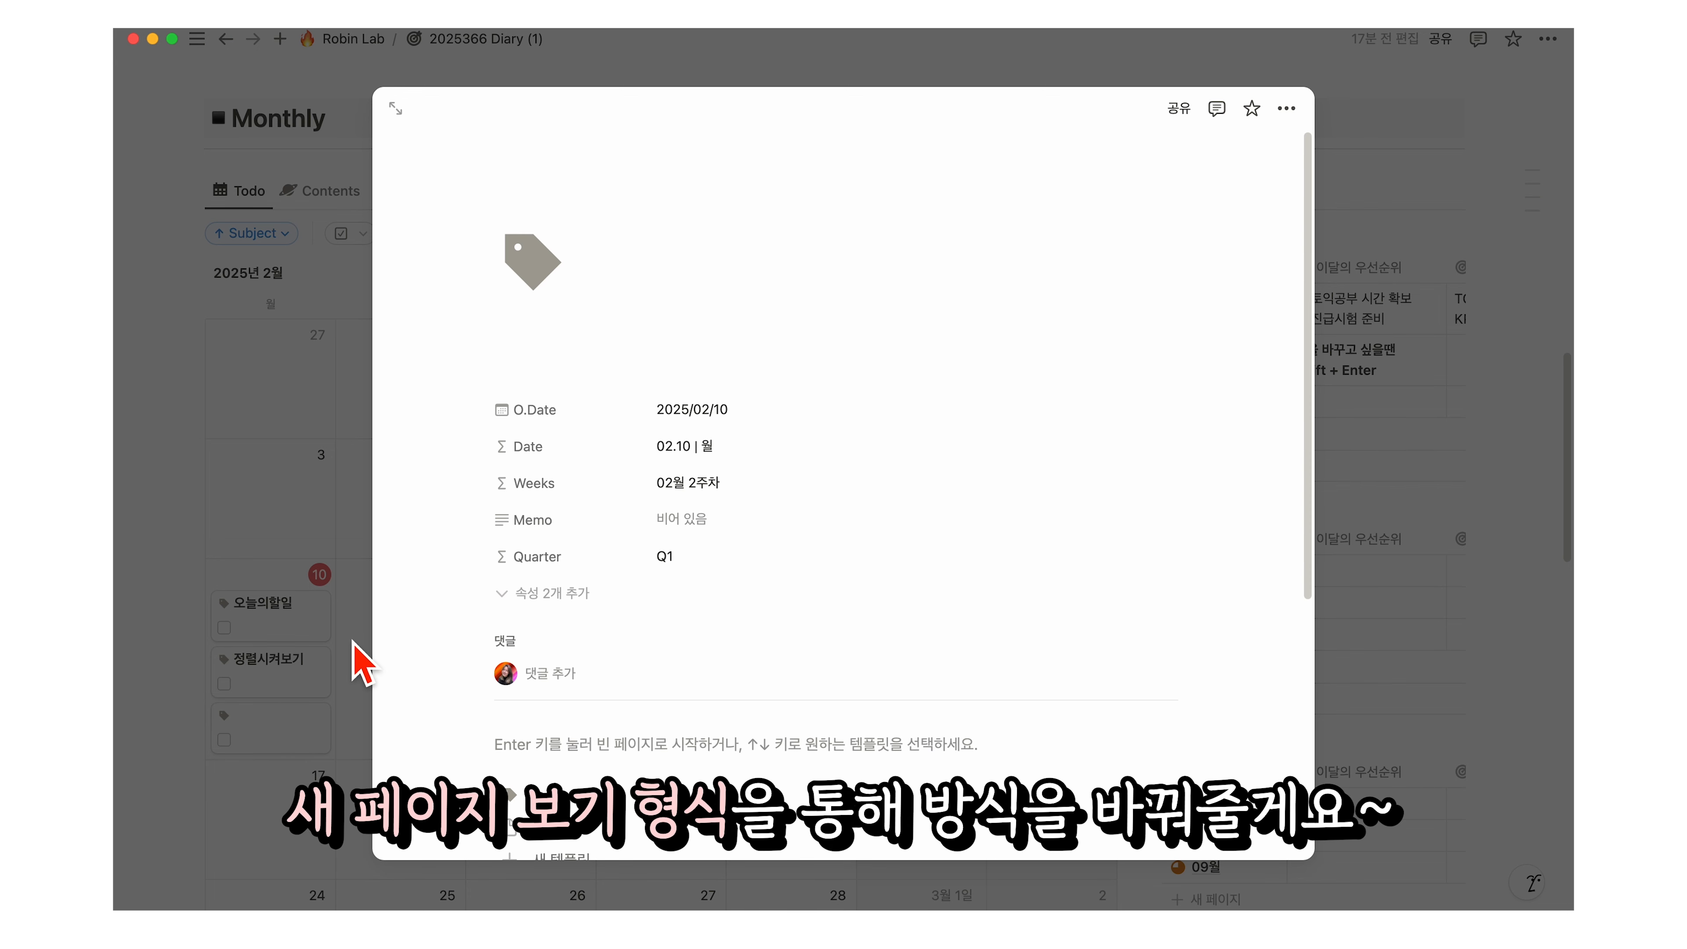
{"action": "left_click", "coordinate": [358, 665]}
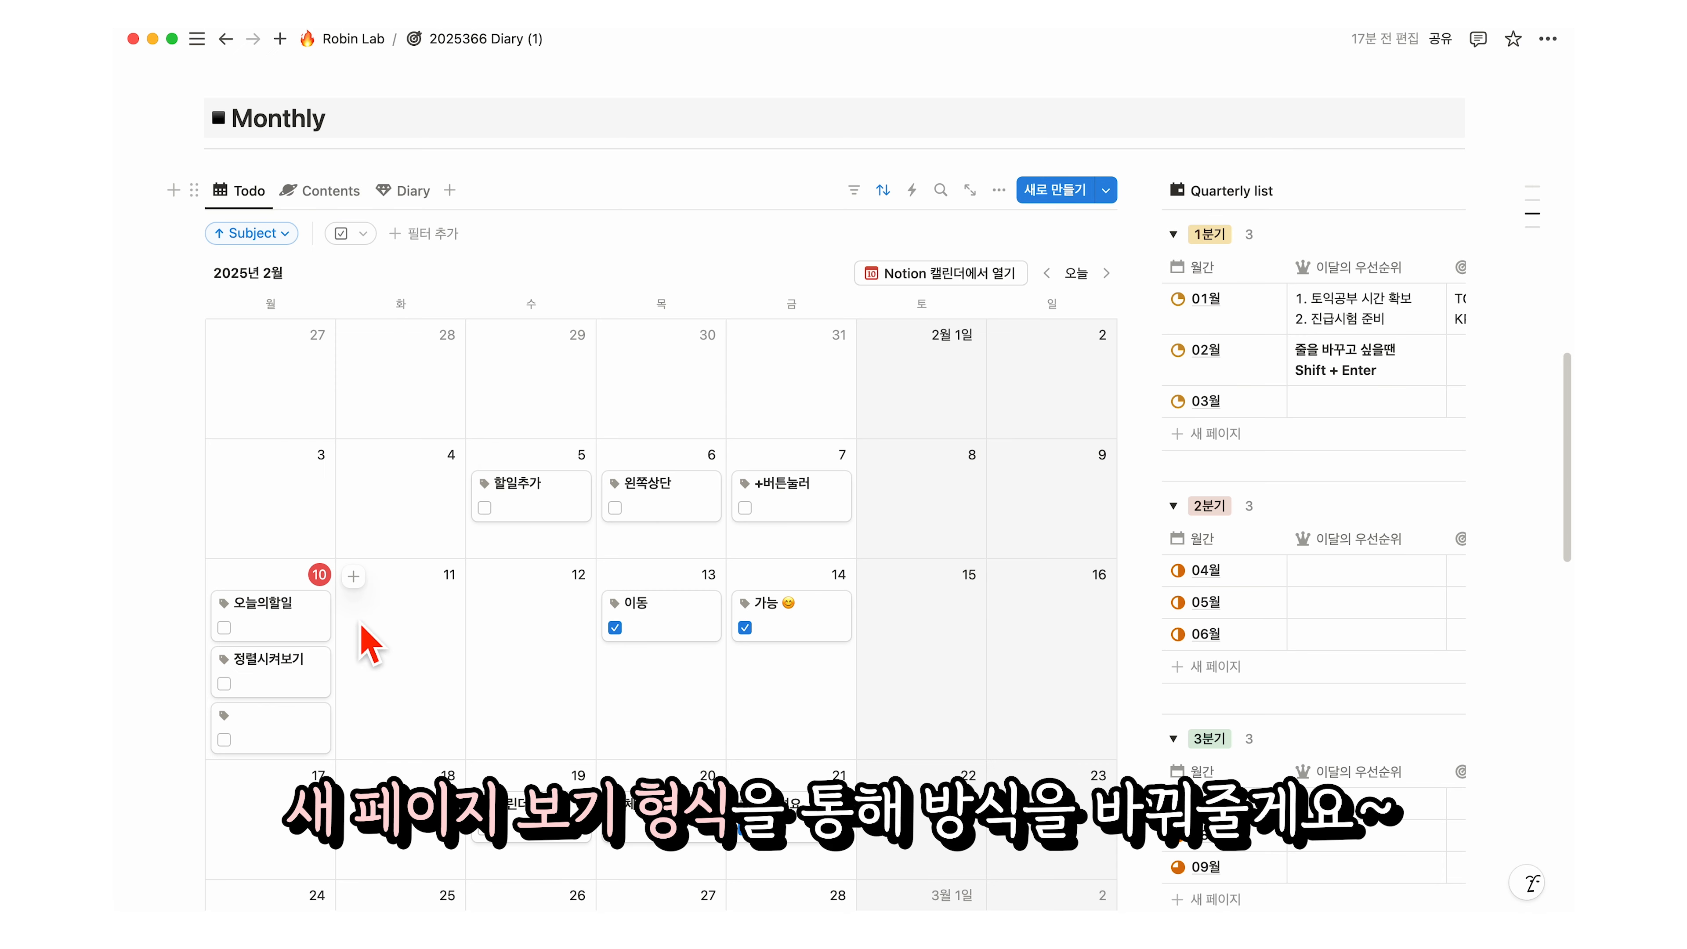
Step: Make the calendar open pages in 사이드 보기 (side peek), then add another to-do on the 10th
{"action": "left_click", "coordinate": [1001, 194]}
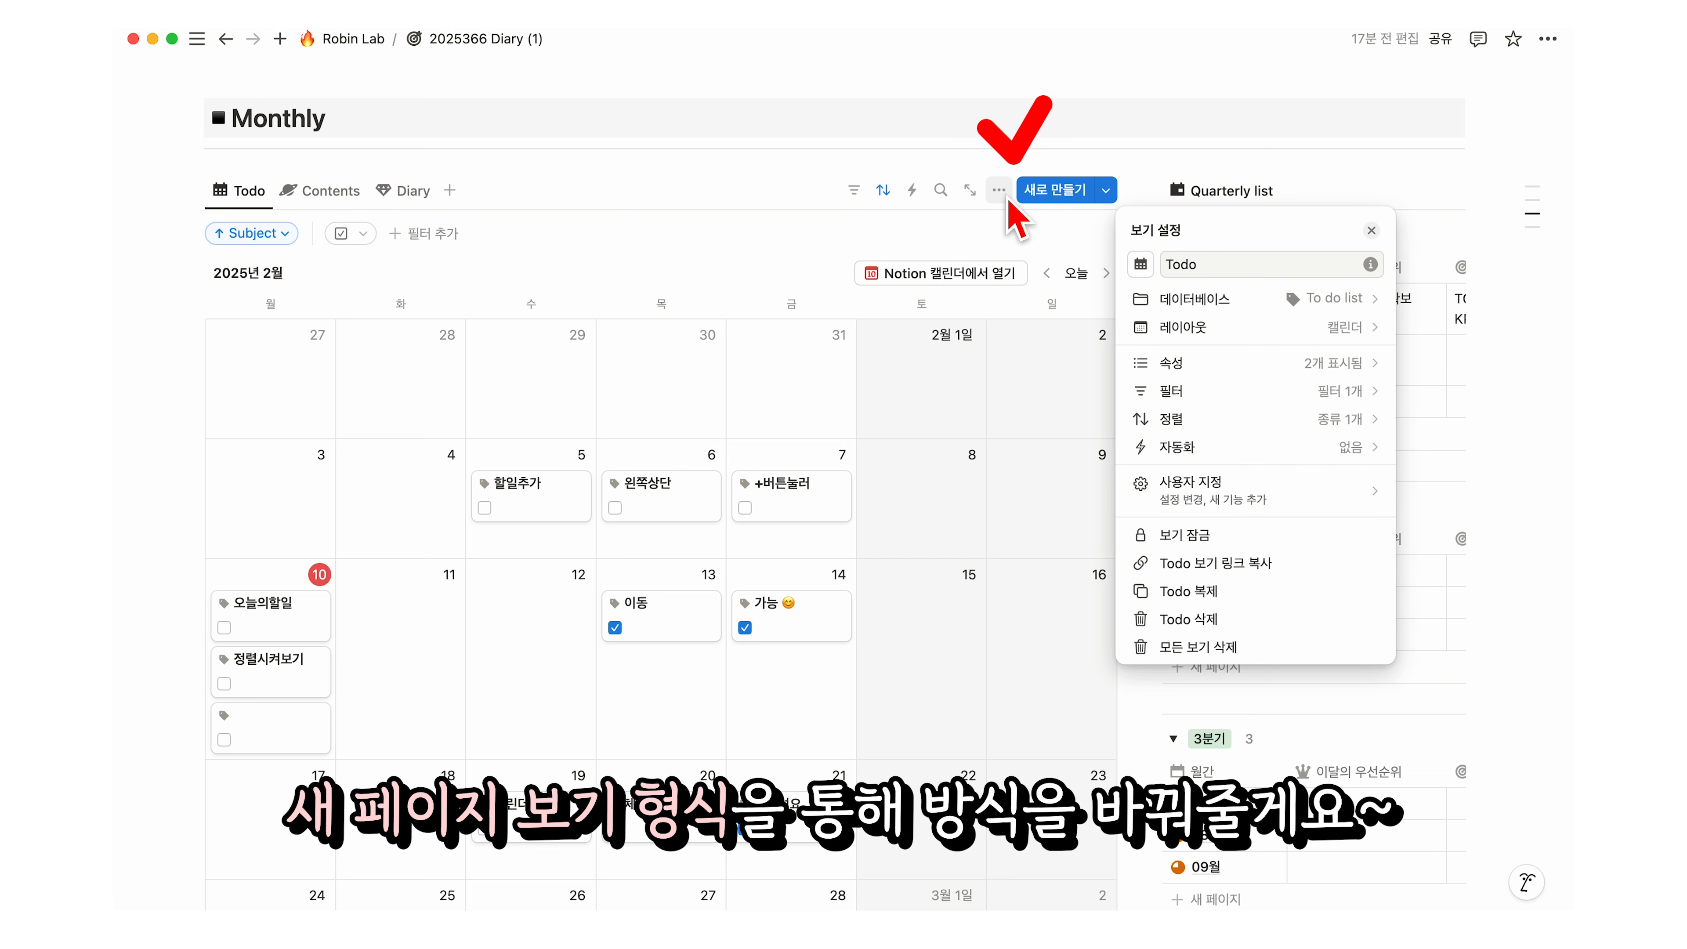
{"action": "left_click", "coordinate": [1342, 336]}
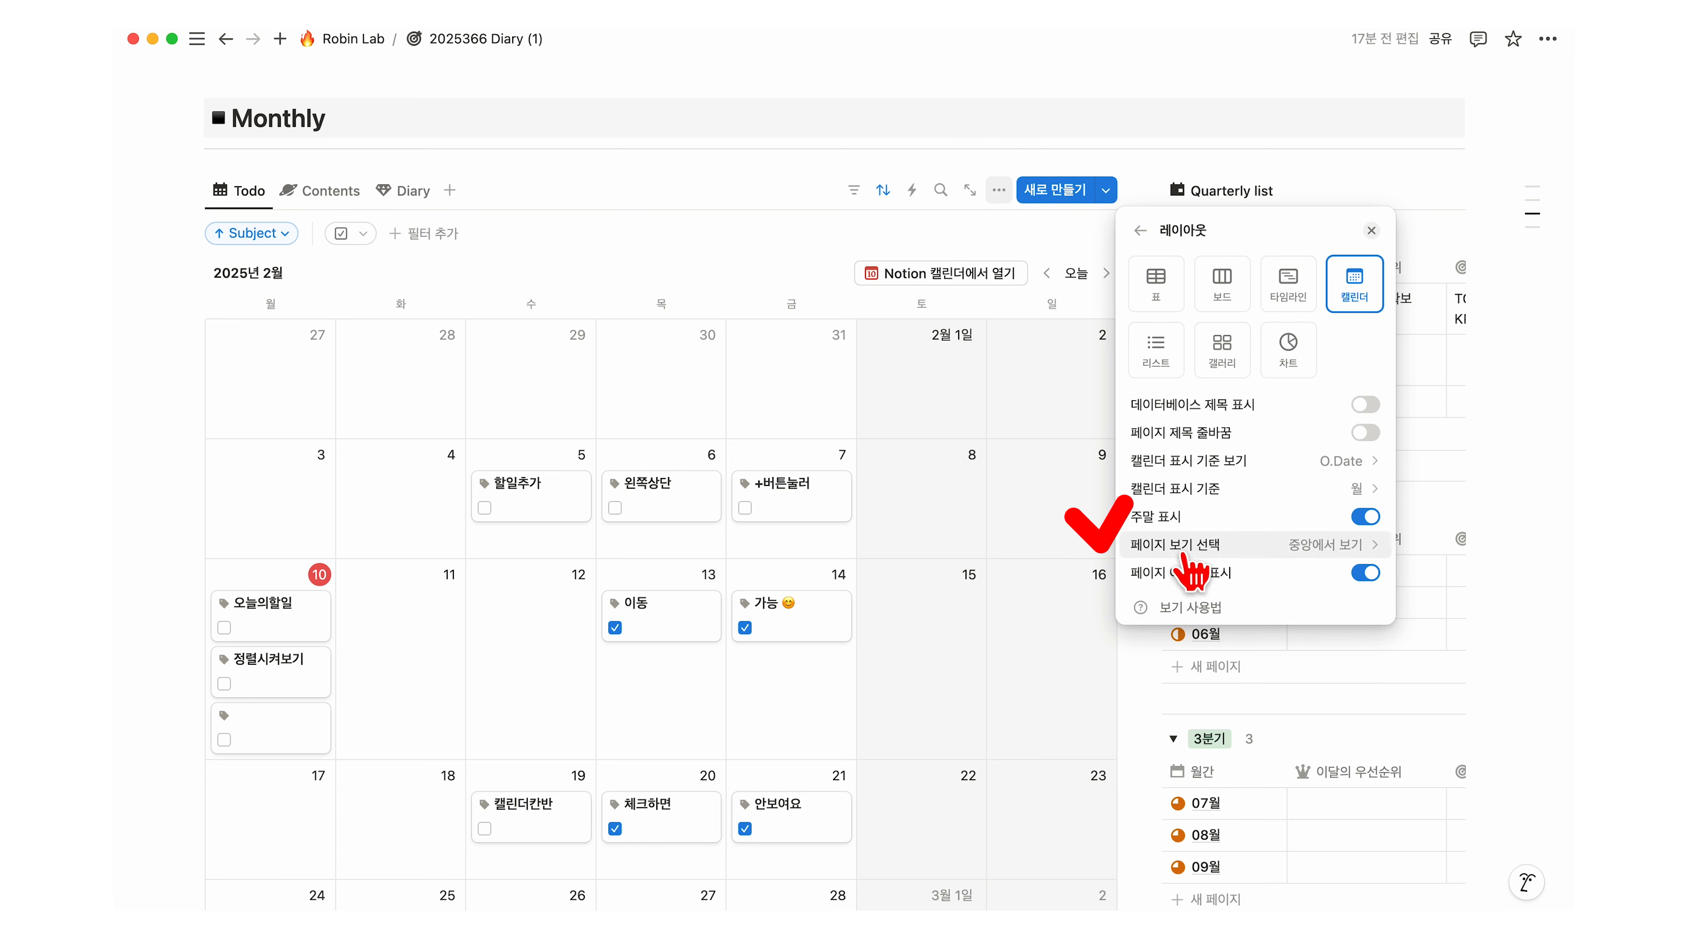
{"action": "left_click", "coordinate": [1341, 547]}
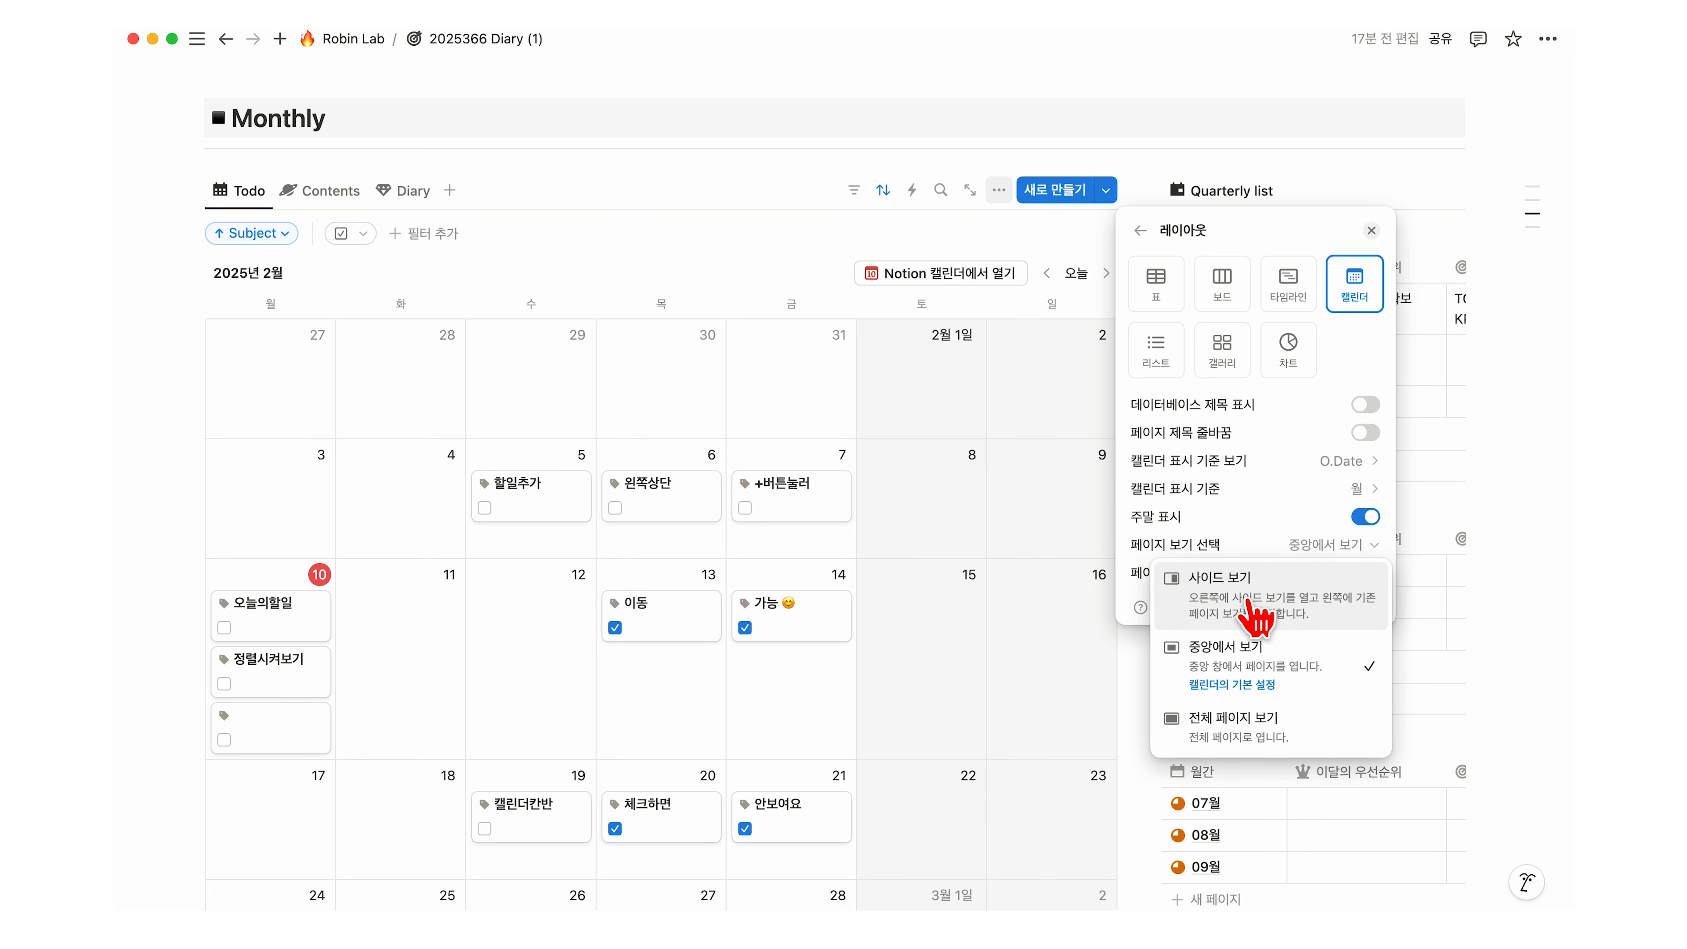
{"action": "left_click", "coordinate": [1256, 613]}
{"action": "left_click", "coordinate": [885, 498]}
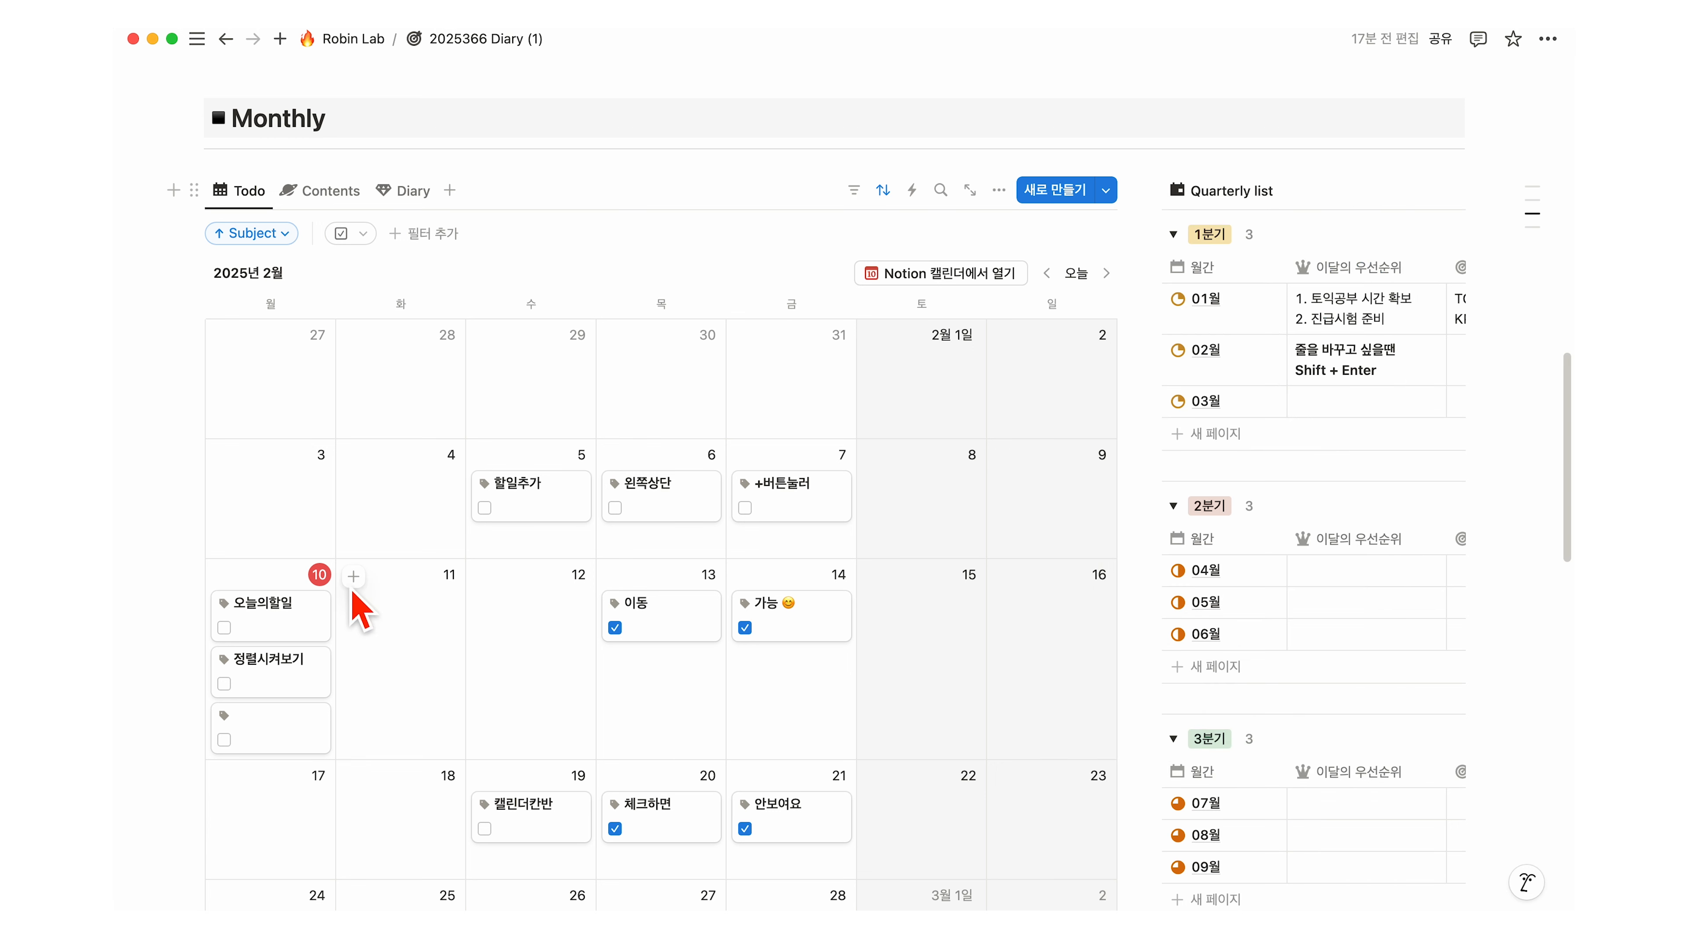
{"action": "left_click", "coordinate": [223, 576]}
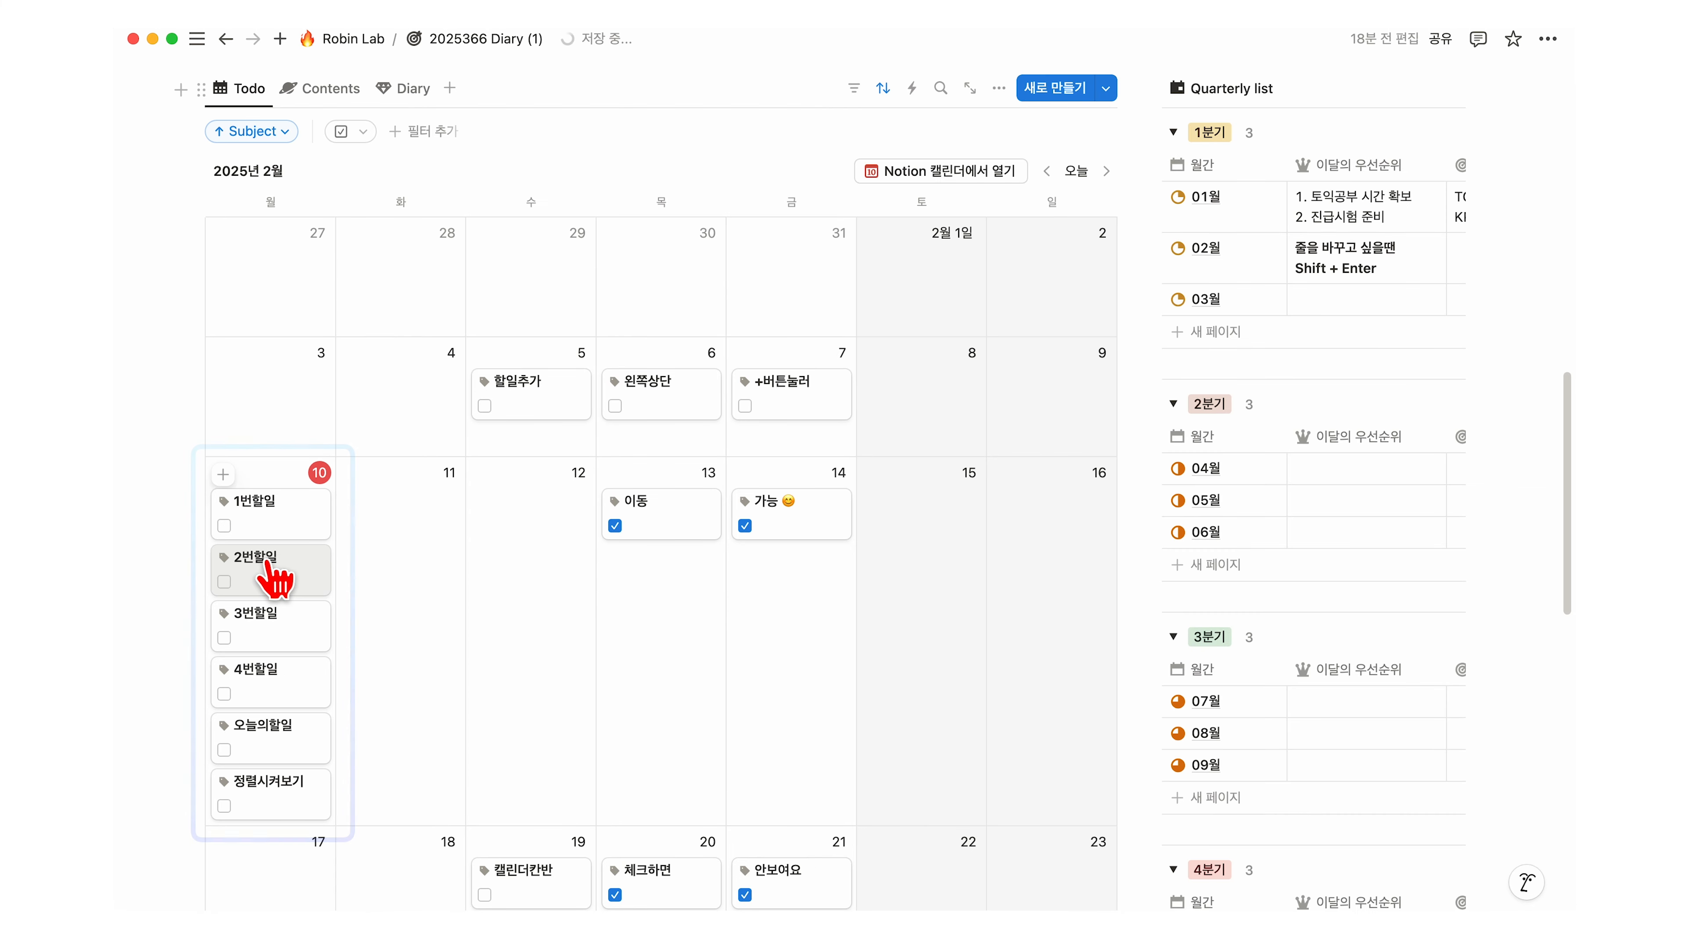
Step: Drag 2번할일 from the 10th to the 11th, and 정렬시켜보기 to February 12th
{"action": "left_click_drag", "start_coordinate": [275, 583], "coordinate": [412, 582]}
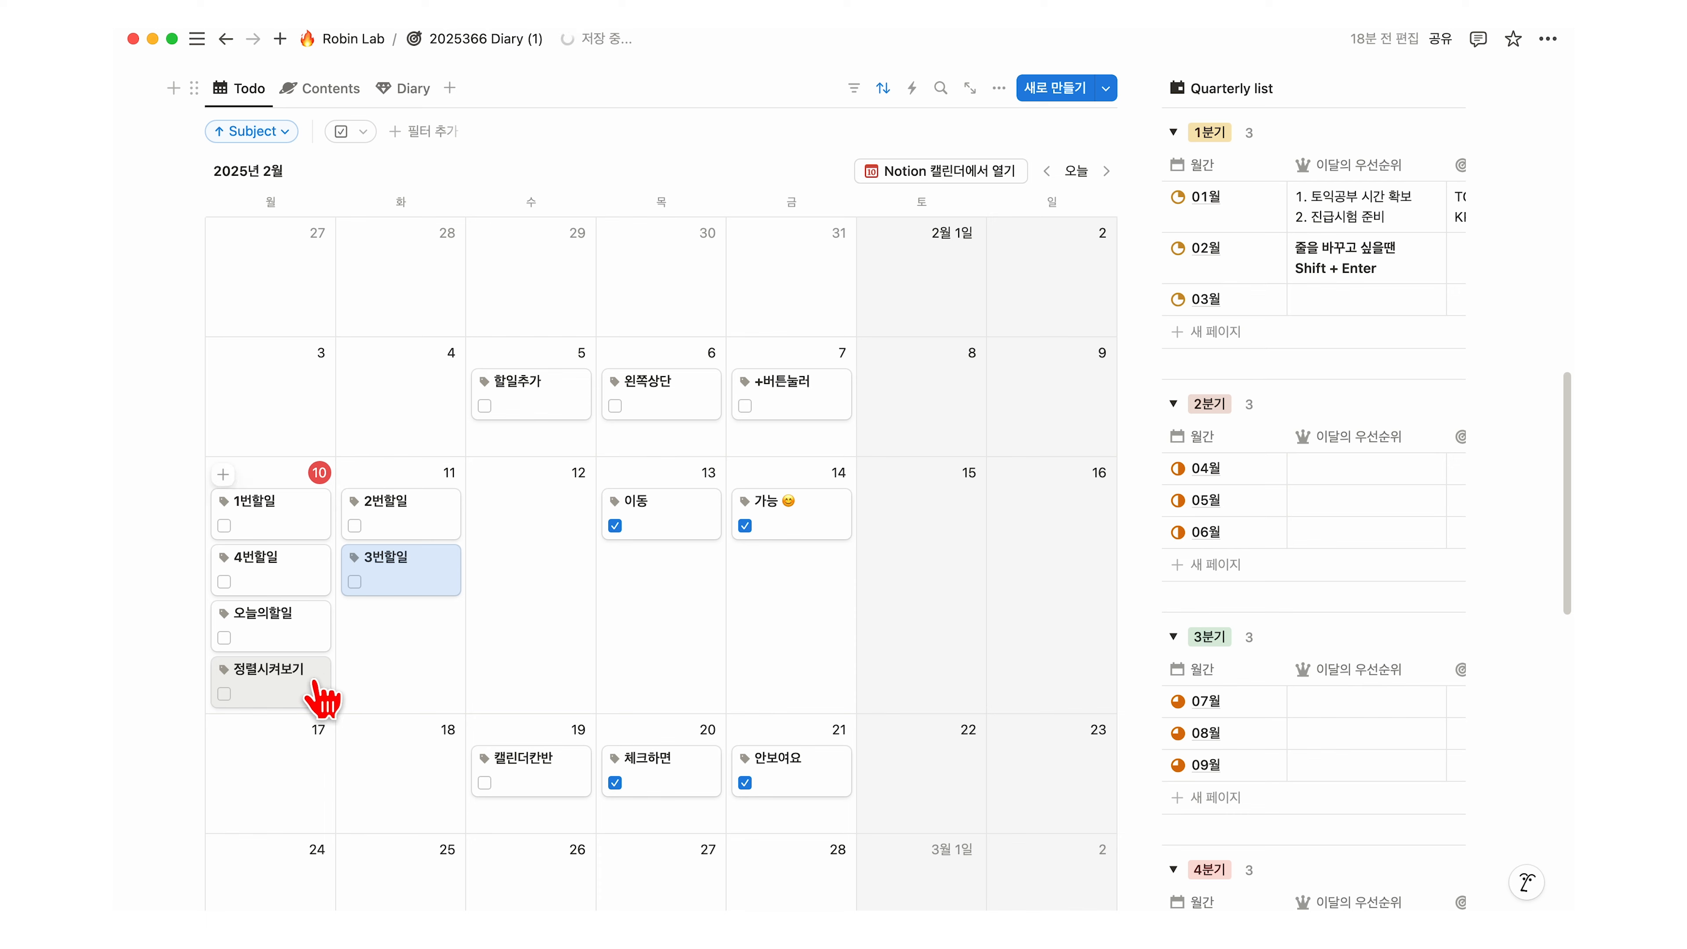
{"action": "left_click_drag", "start_coordinate": [323, 701], "coordinate": [551, 578]}
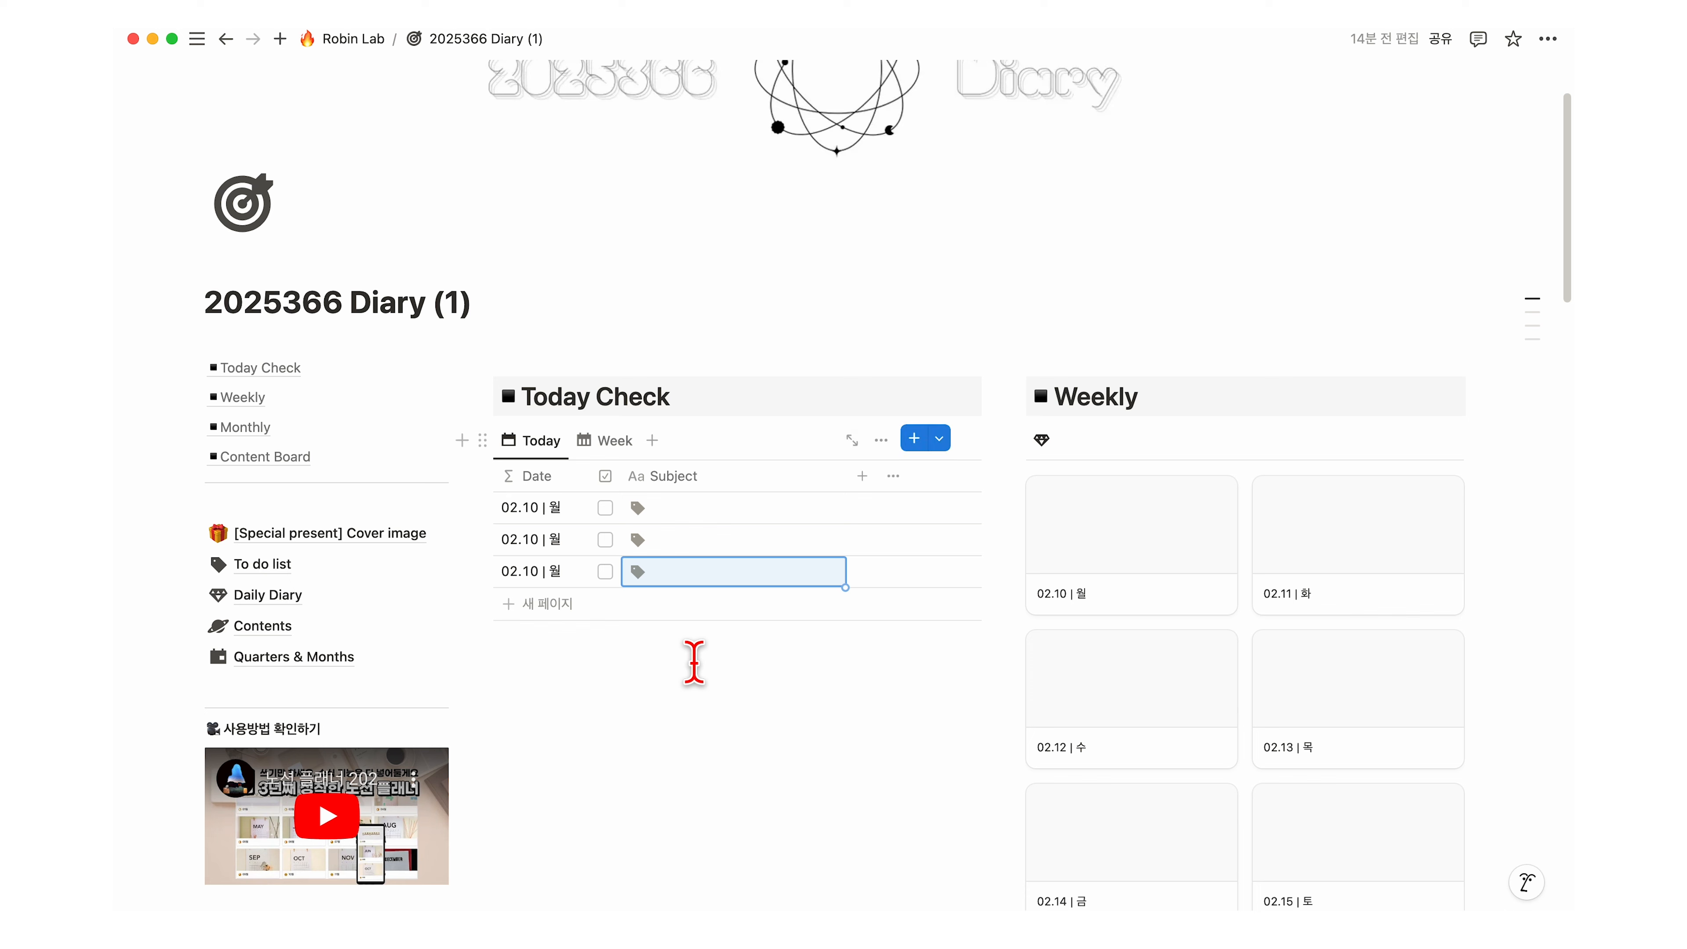
Step: Sort the Today Check table by the Subject column, 내림차순 (descending)
{"action": "scroll", "coordinate": [672, 674], "scroll_direction": "down", "scroll_amount": 5}
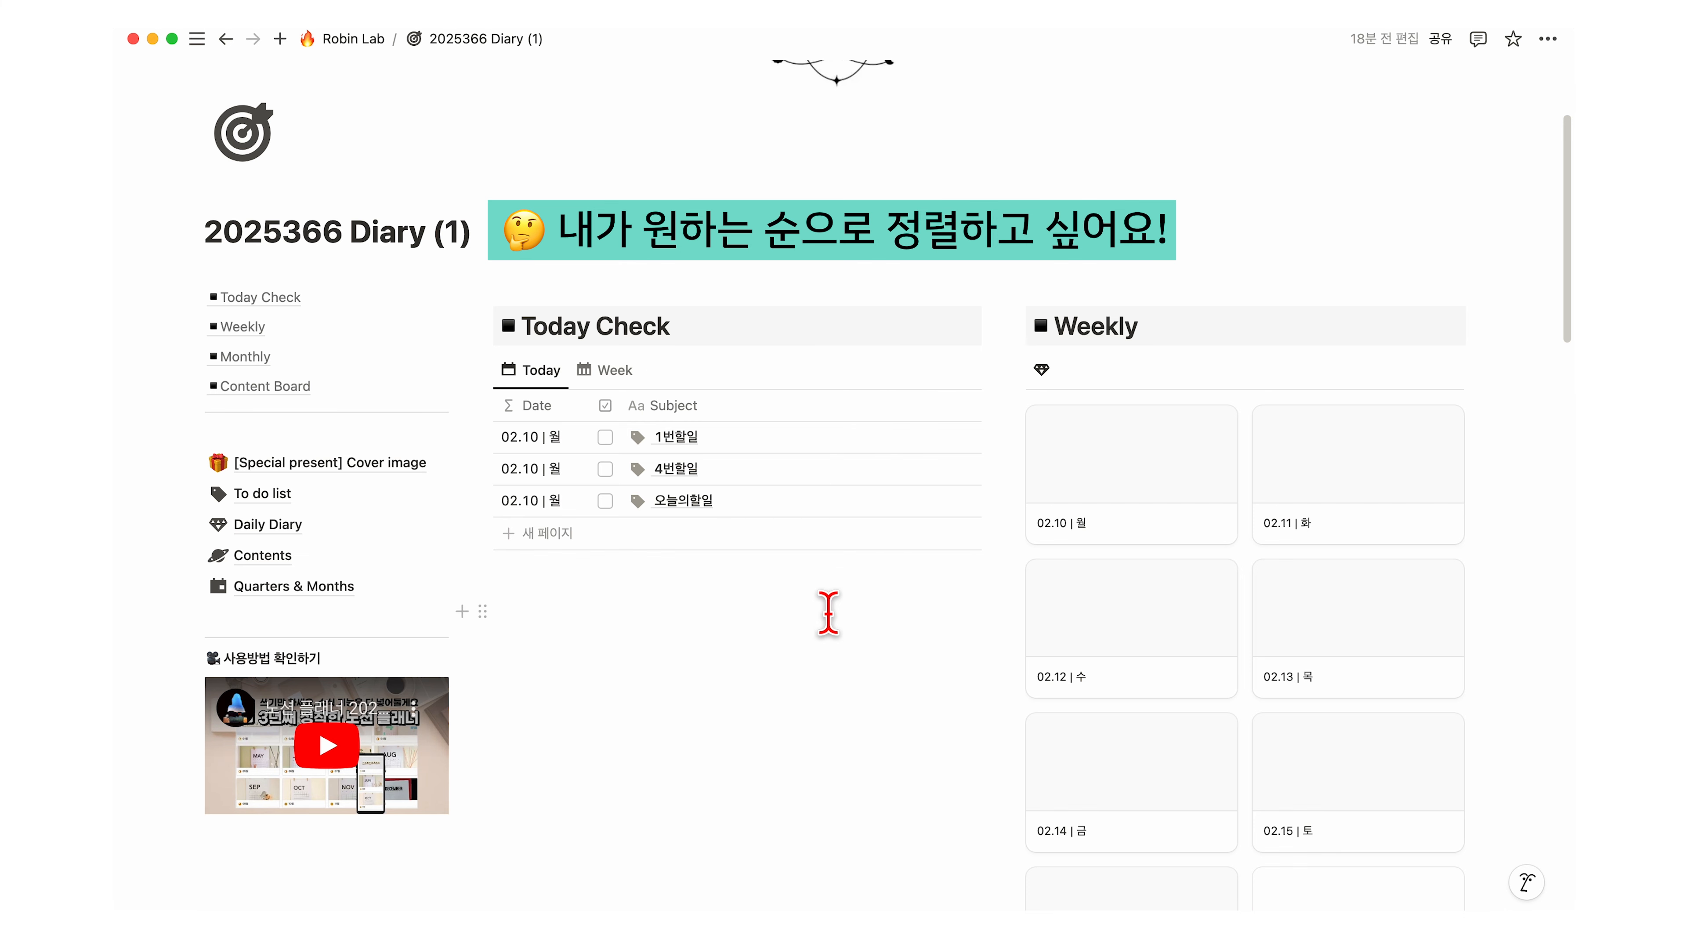
{"action": "left_click", "coordinate": [705, 415]}
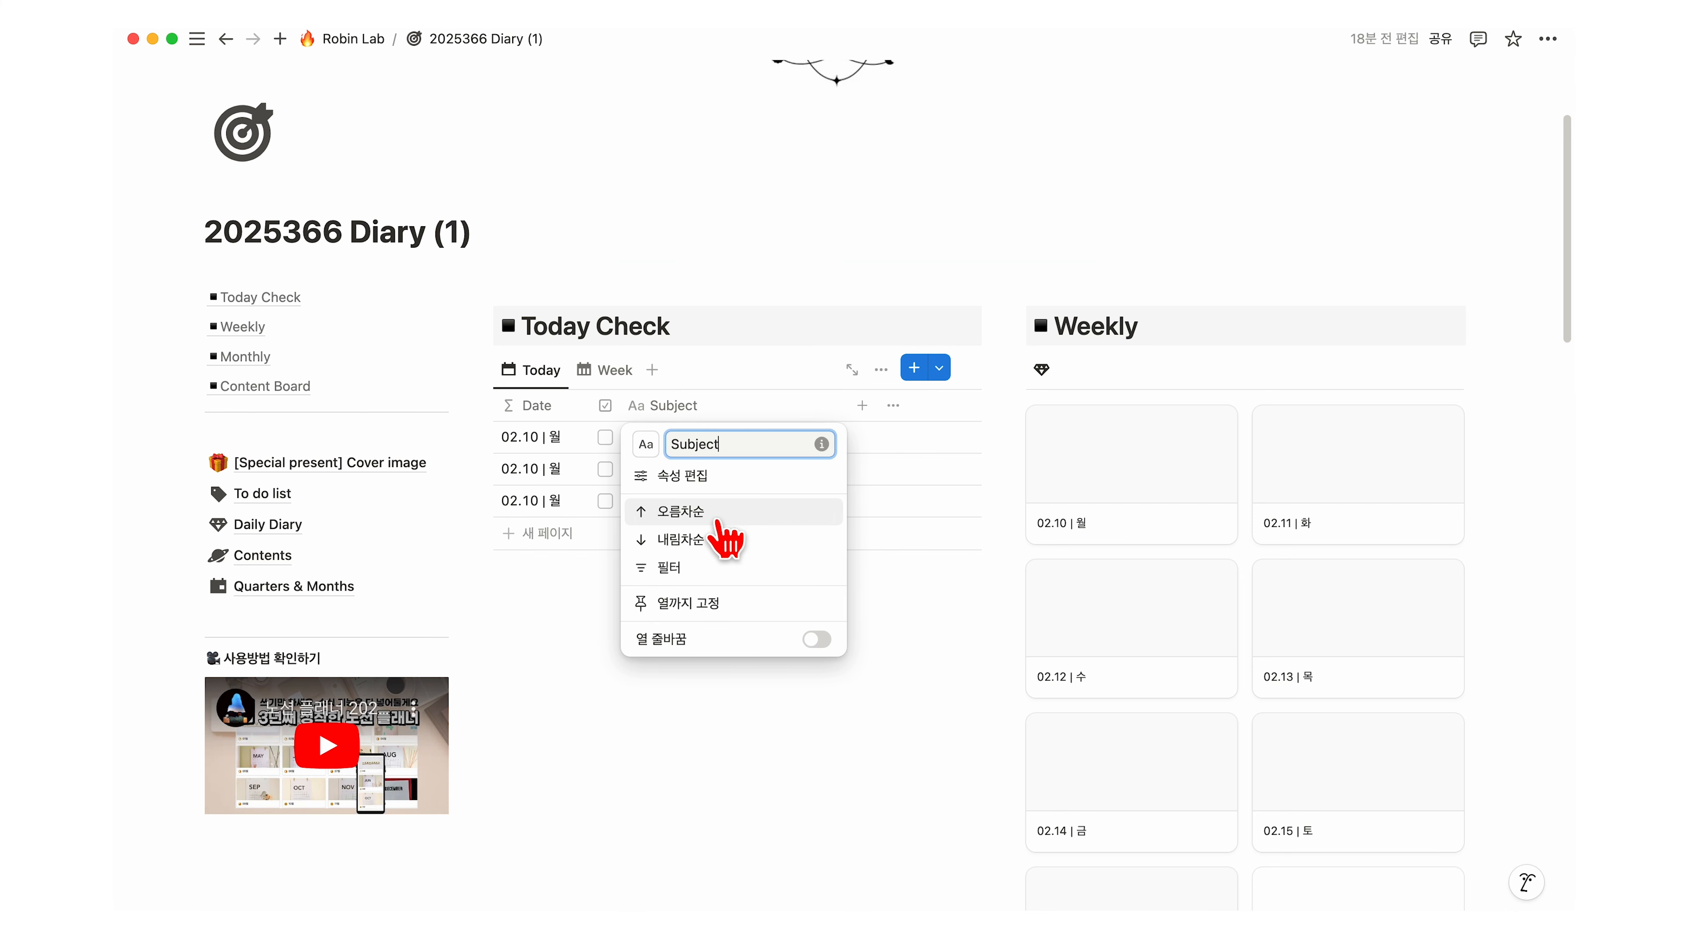
{"action": "left_click", "coordinate": [691, 538]}
{"action": "scroll", "coordinate": [671, 544], "scroll_direction": "up", "scroll_amount": 3}
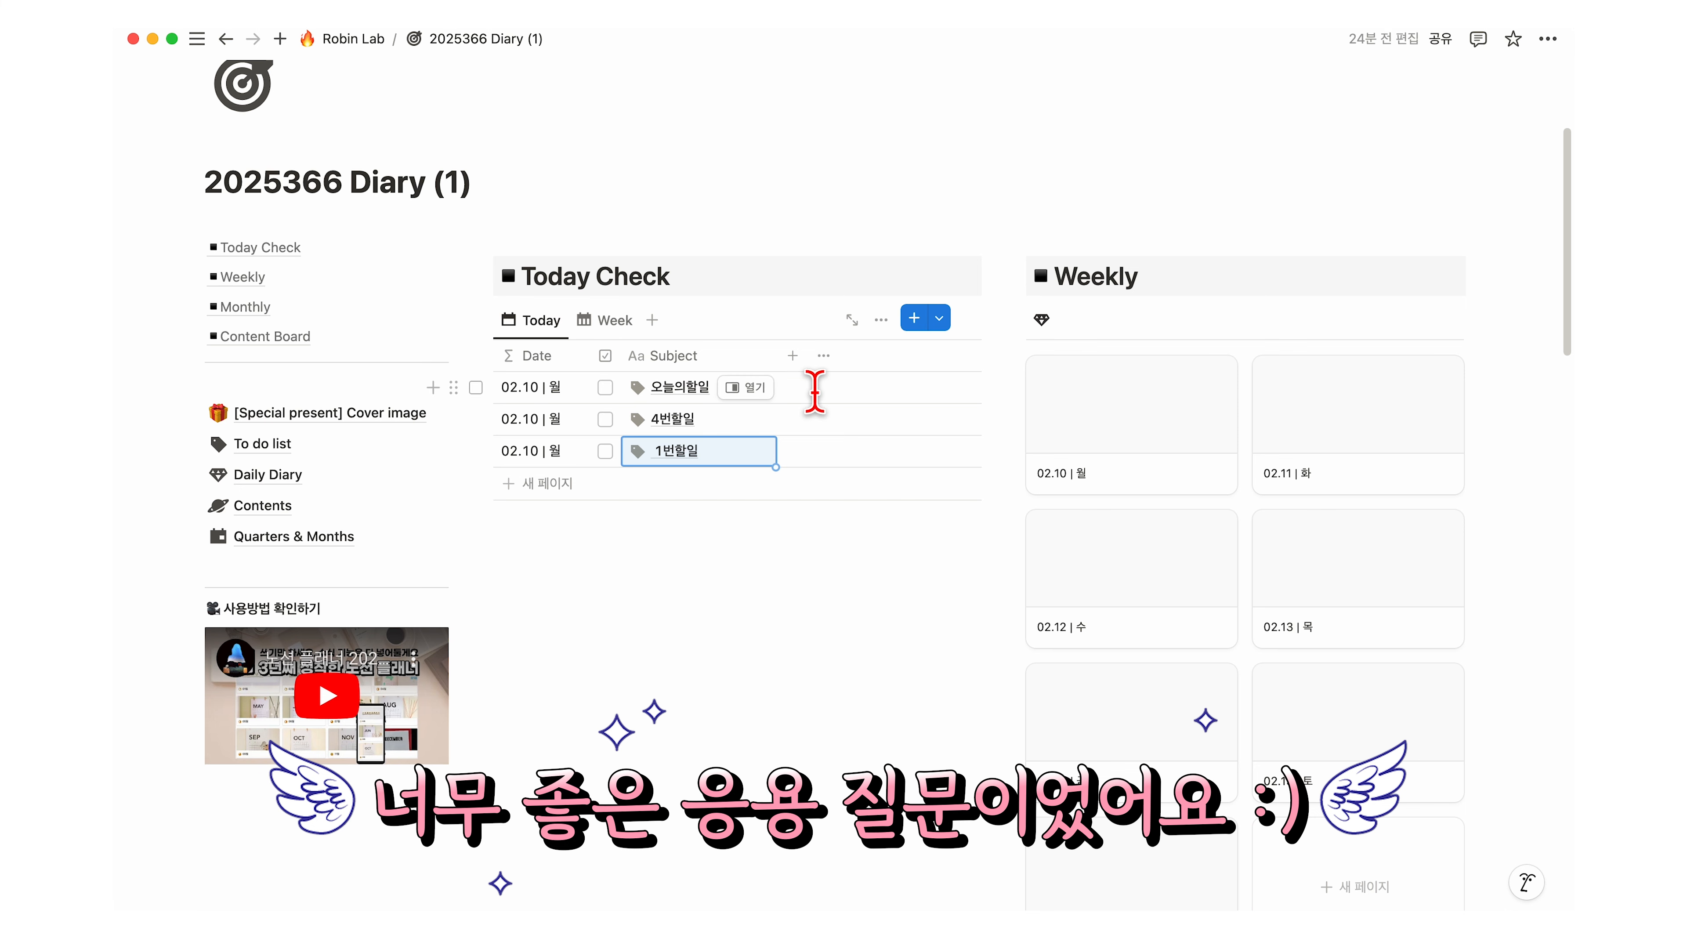
Step: Add a 최종 편집 일시 (last edited time) property column to Today Check
{"action": "left_click", "coordinate": [793, 357]}
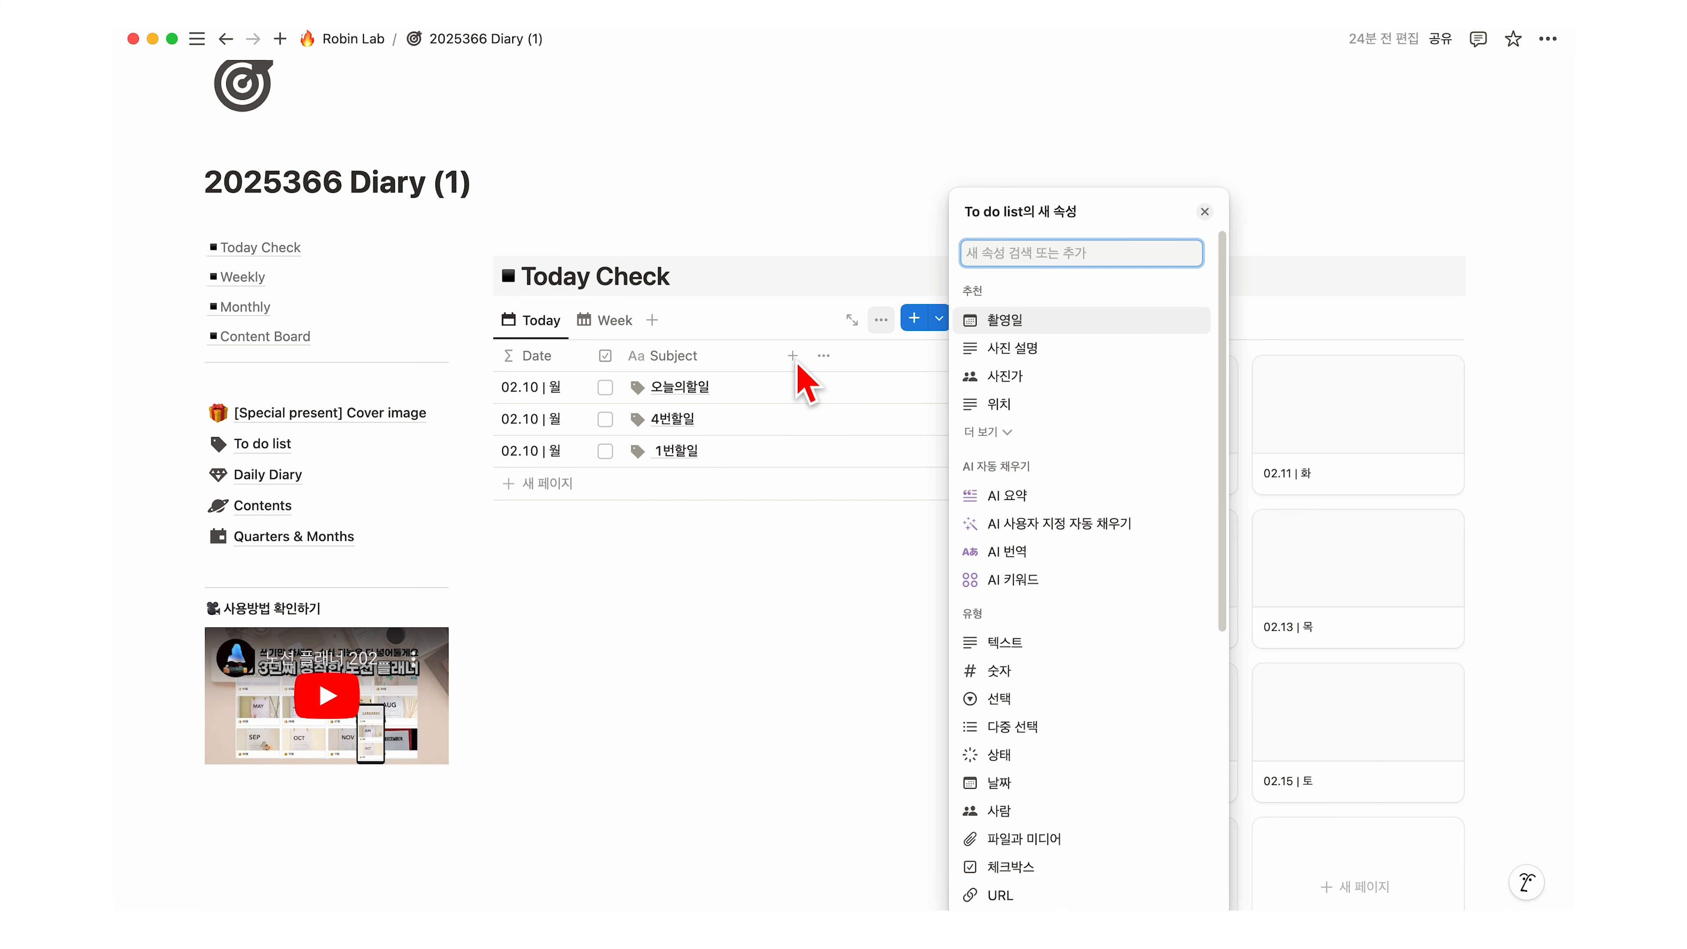
{"action": "scroll", "coordinate": [1142, 565], "scroll_direction": "down", "scroll_amount": 10}
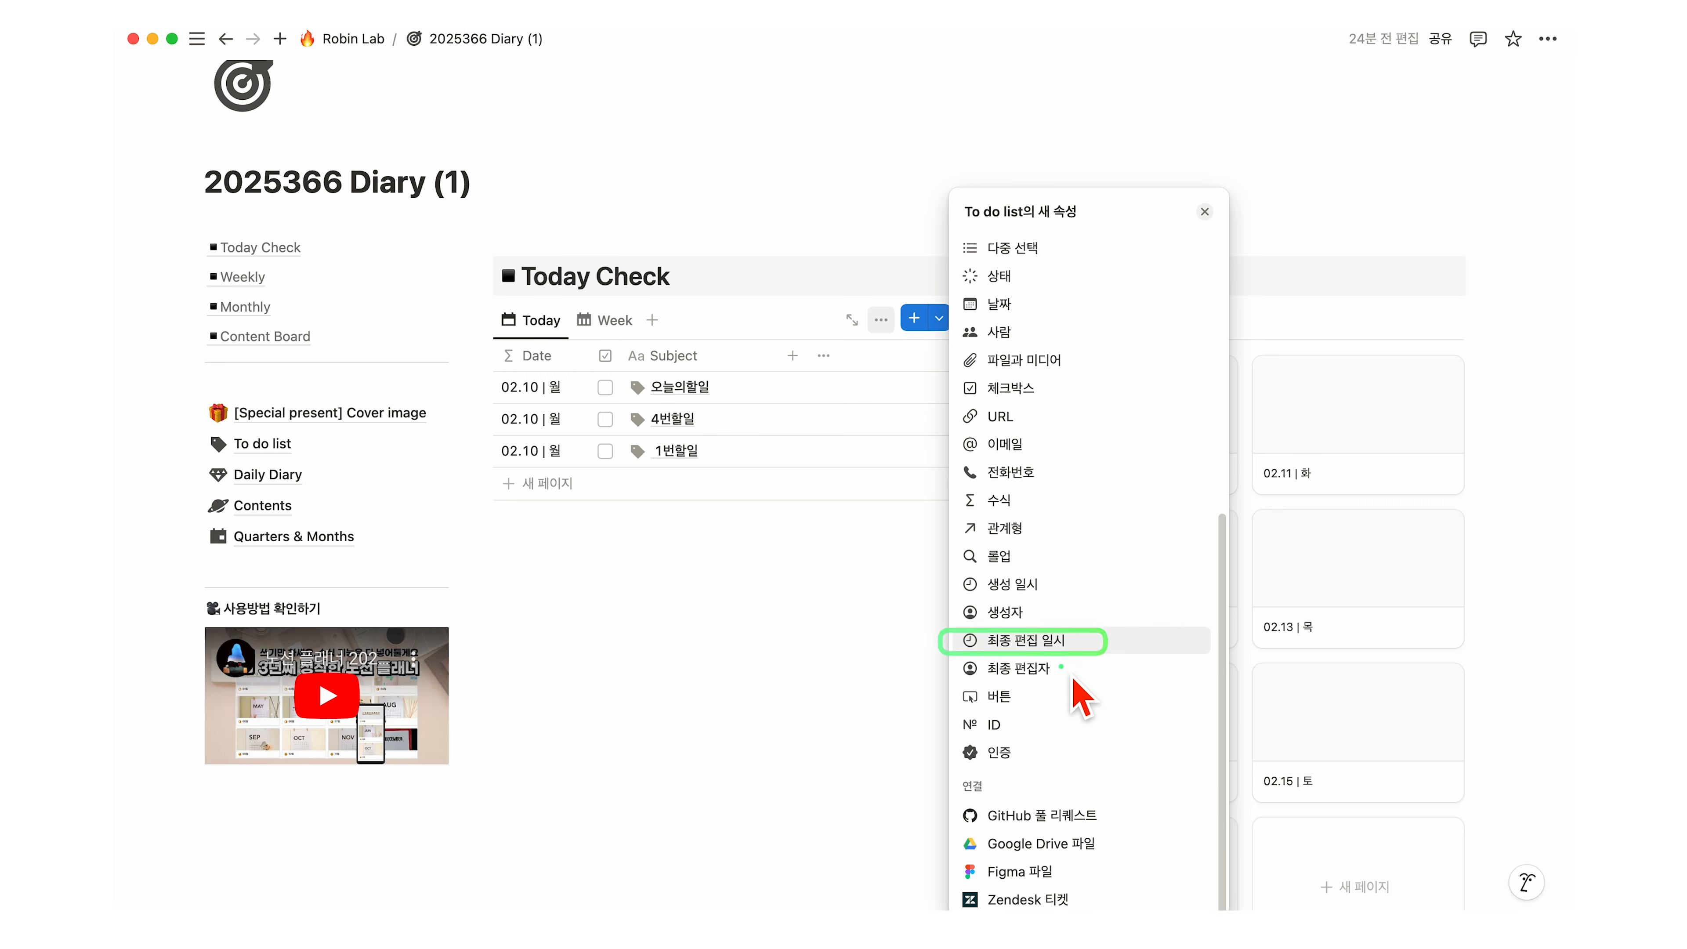
{"action": "left_click", "coordinate": [1051, 642]}
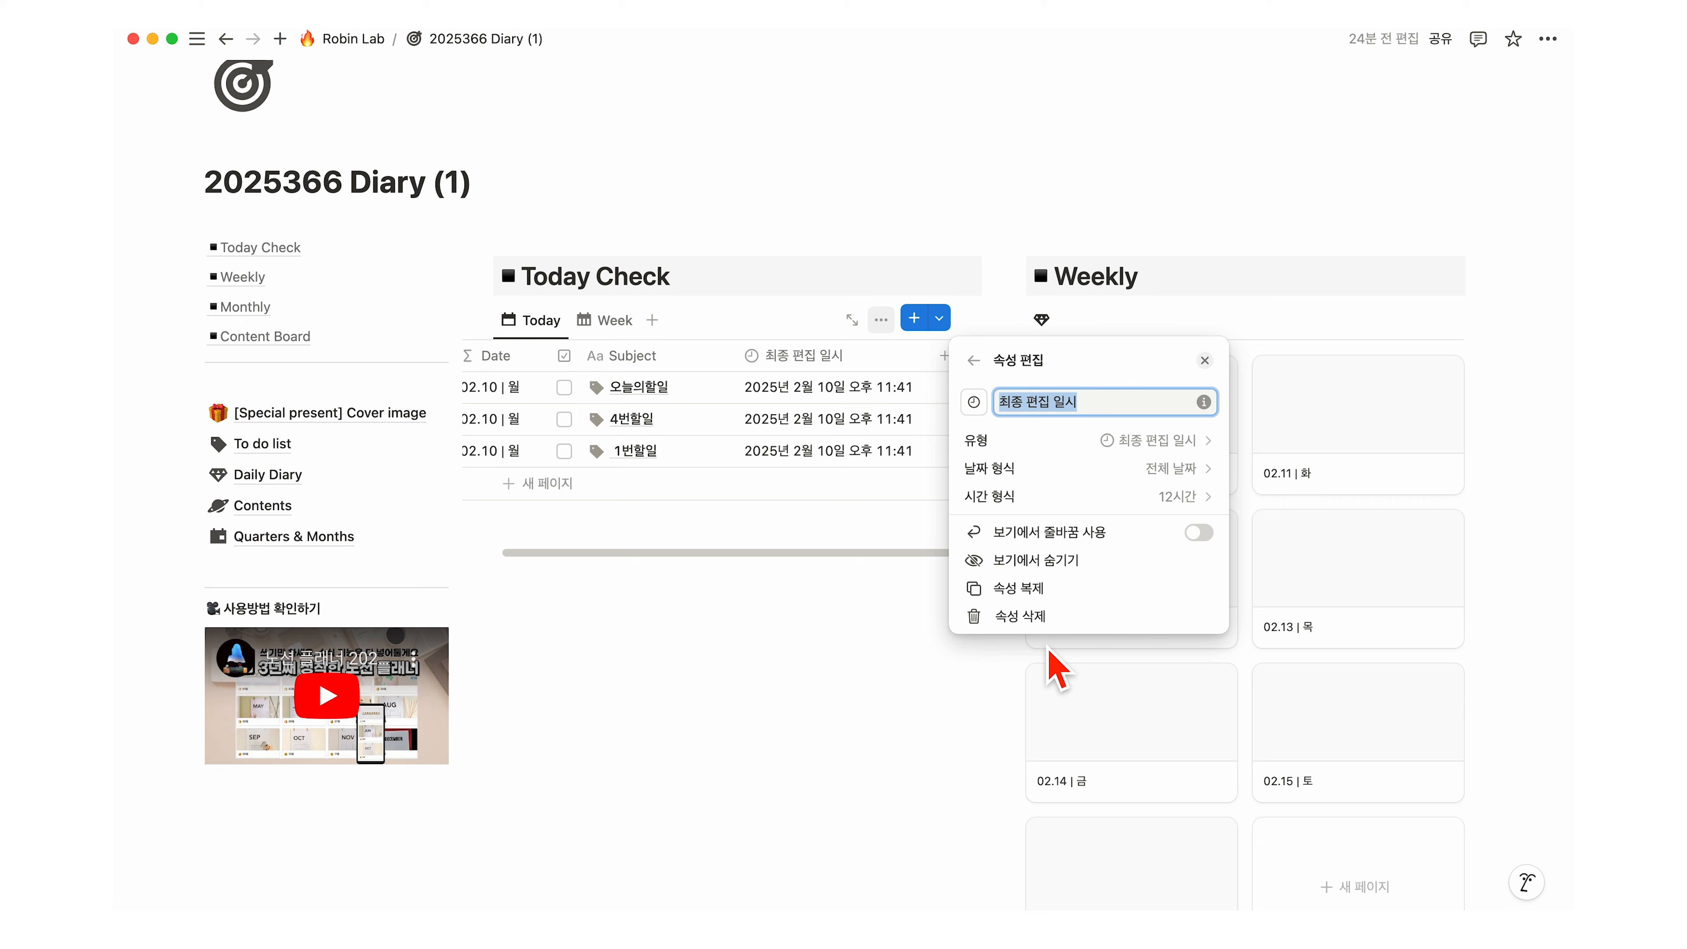
{"action": "left_click", "coordinate": [807, 483]}
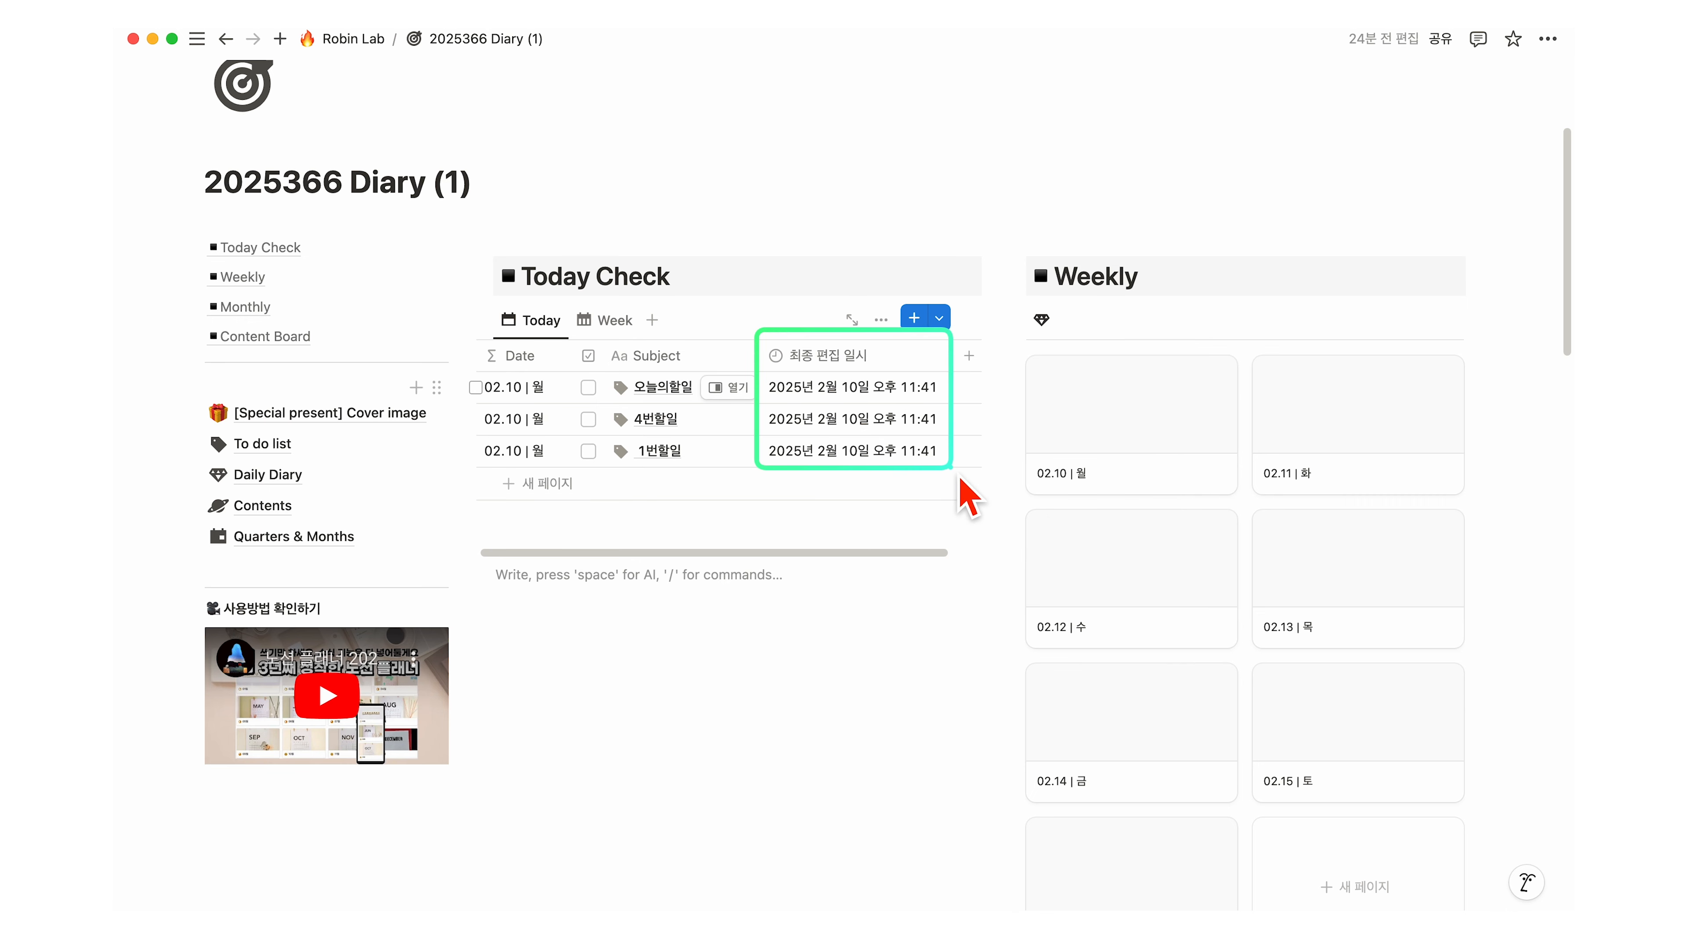
Step: Sort by 최종 편집 일시 descending and rename tasks to 오늘의할일 업데이트 and 4번할일 업데이트
{"action": "left_click", "coordinate": [817, 356]}
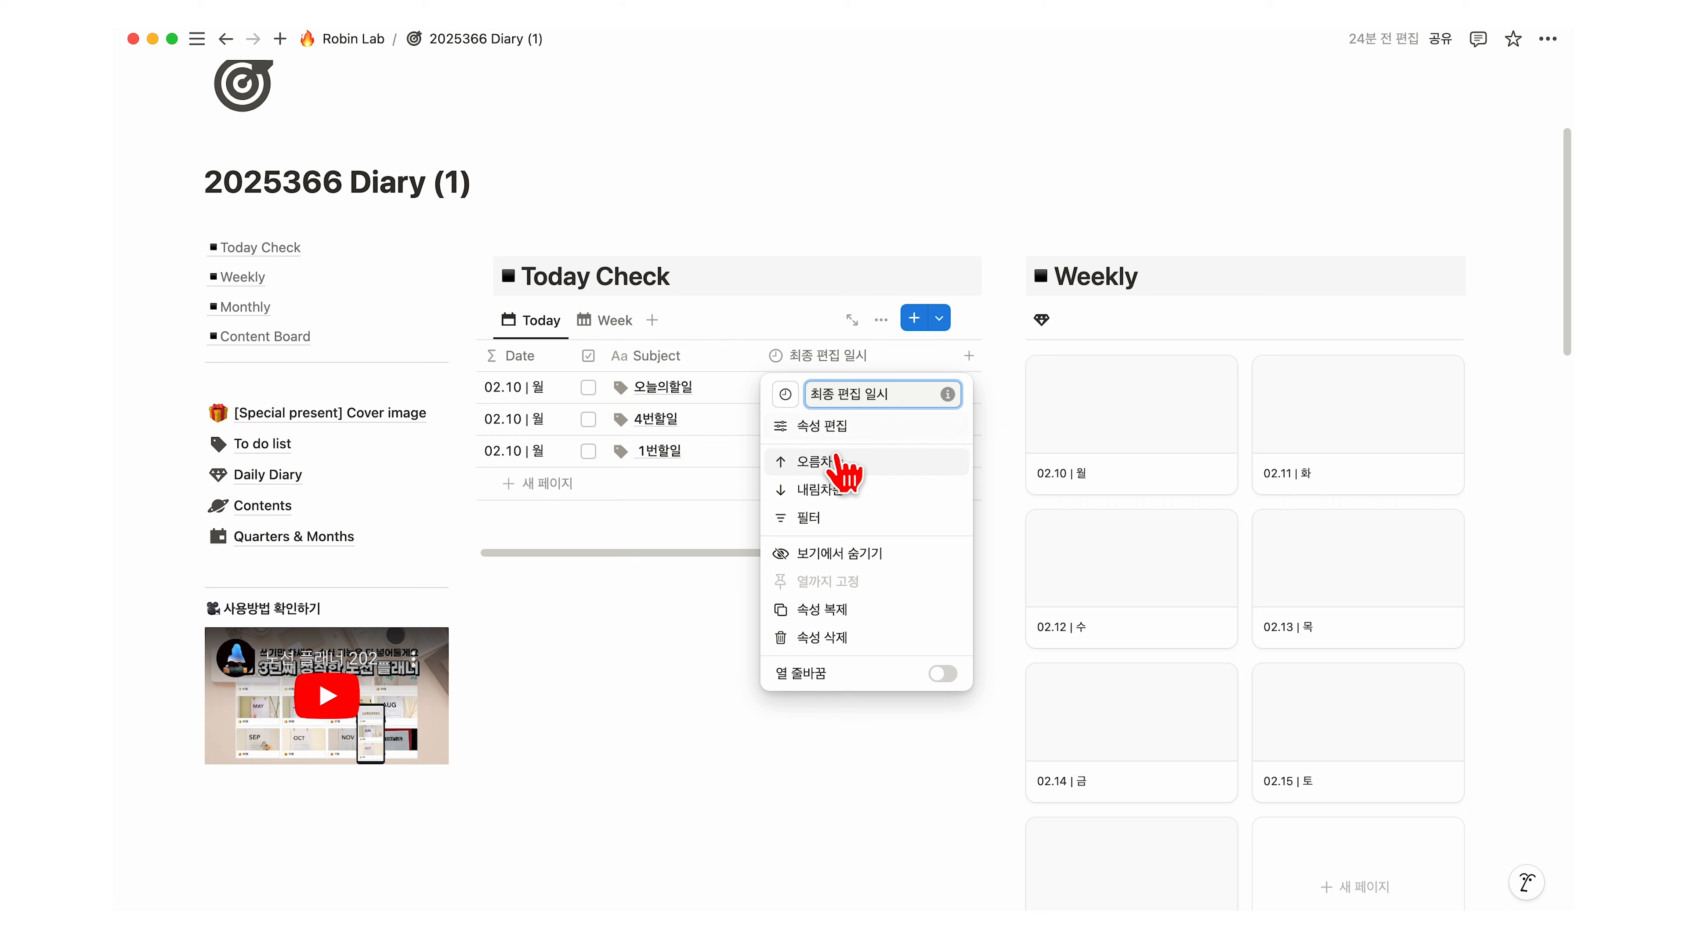
{"action": "left_click", "coordinate": [824, 491]}
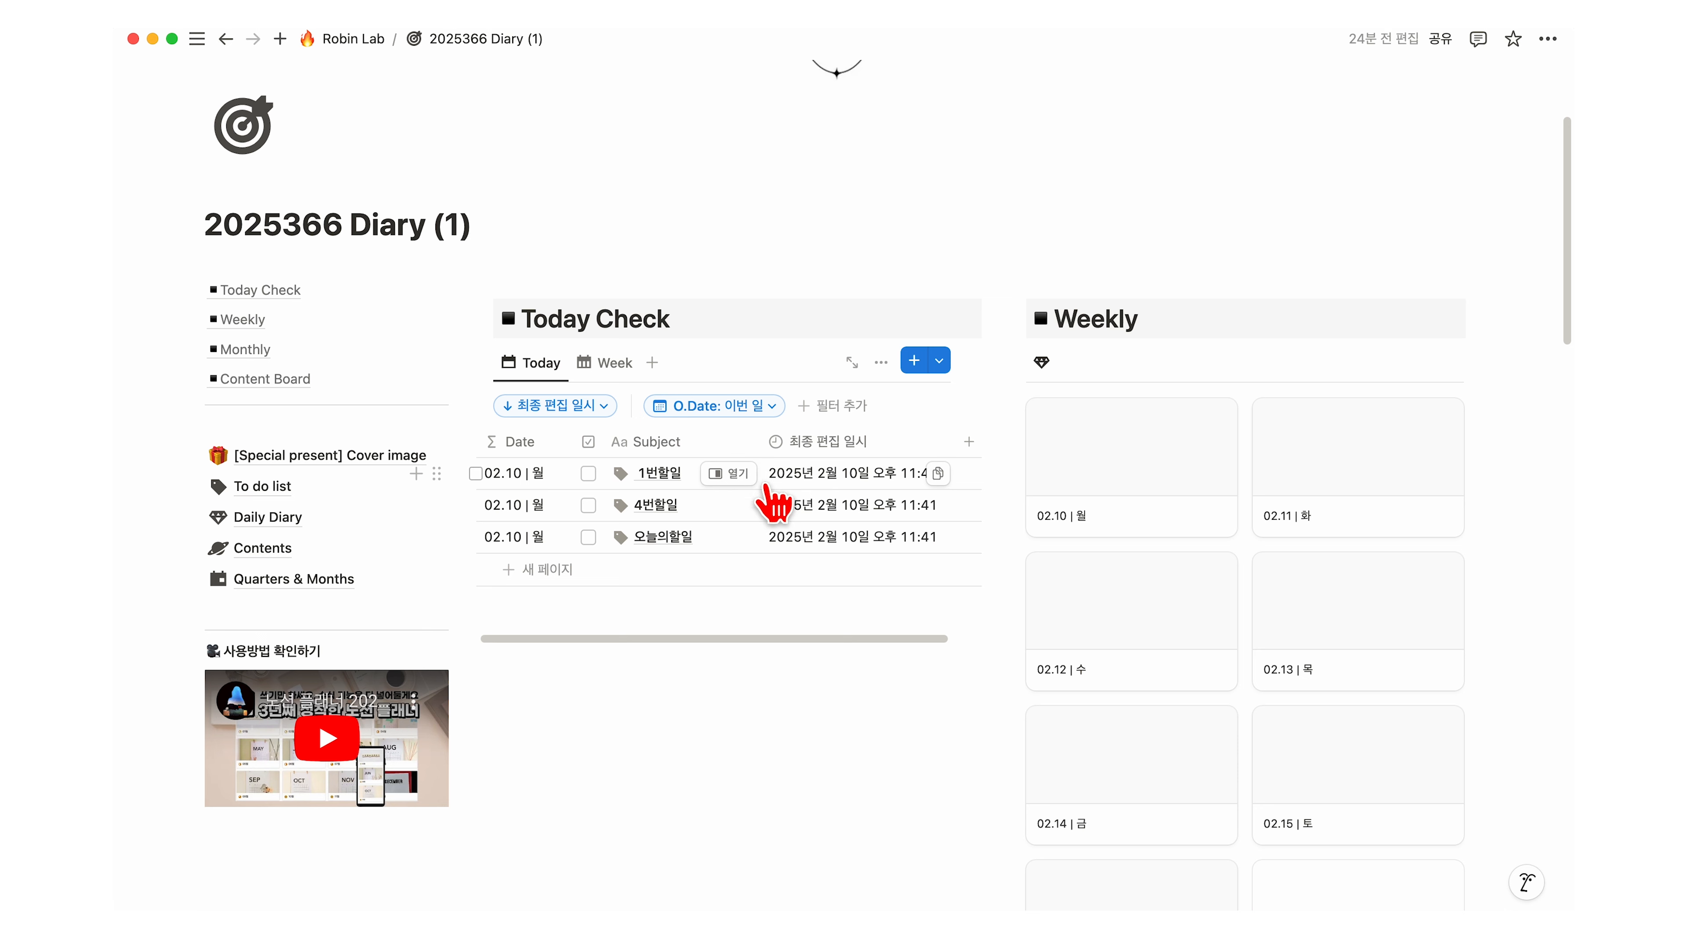
{"action": "left_click", "coordinate": [661, 482]}
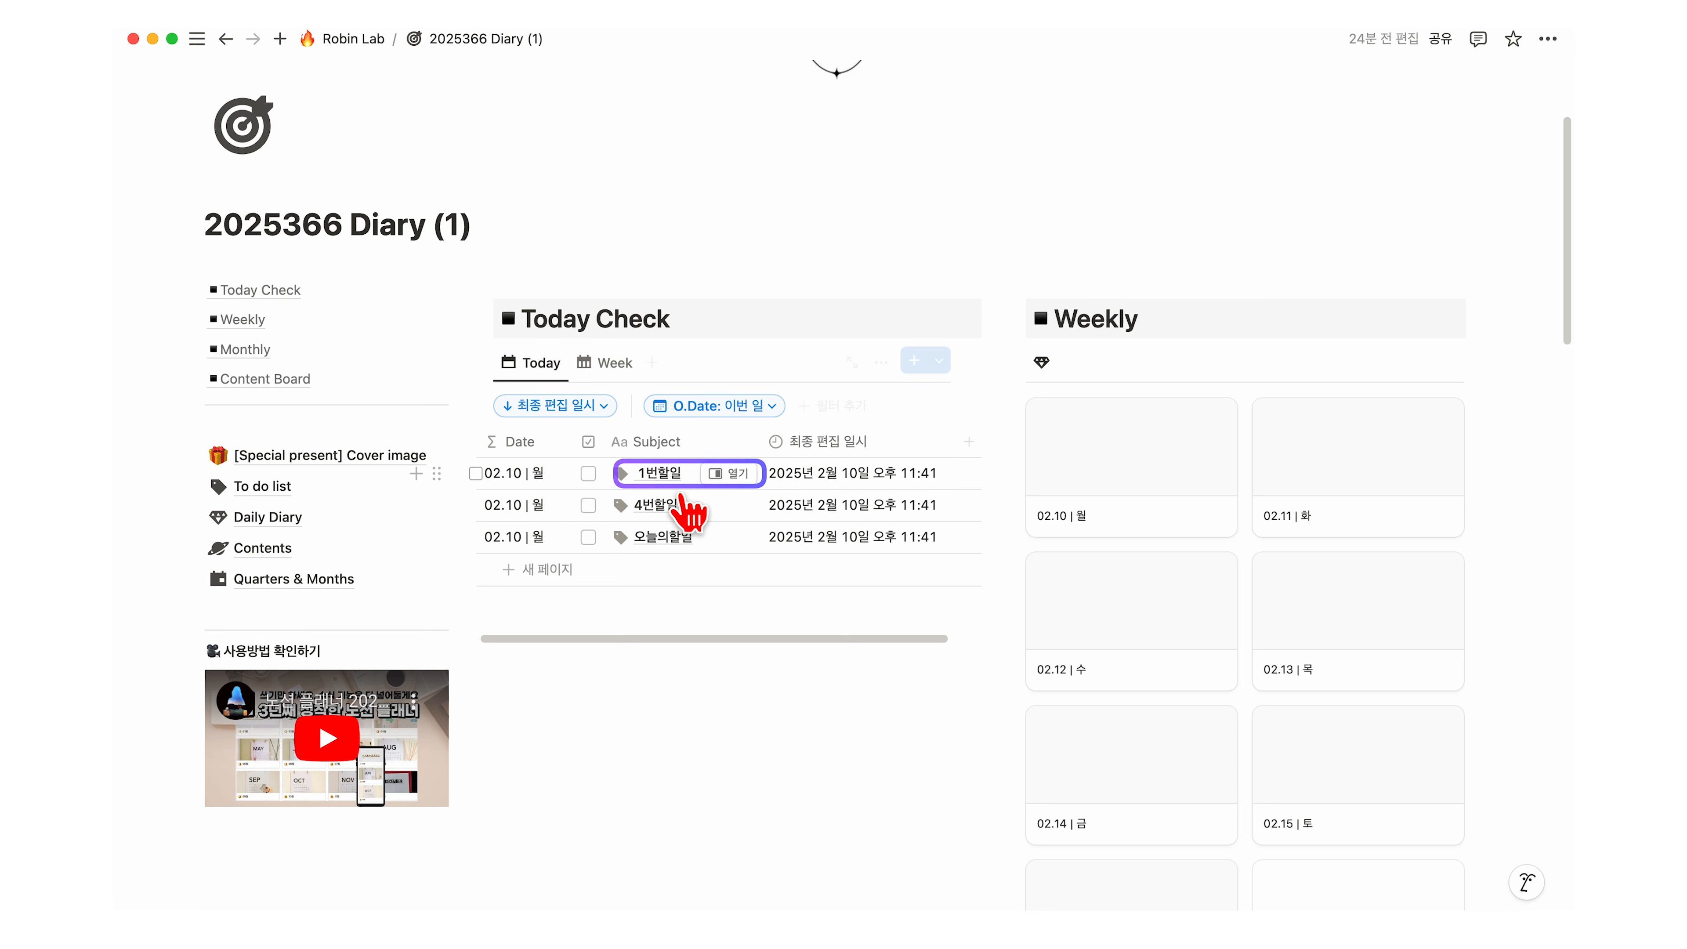
{"action": "left_click", "coordinate": [682, 539]}
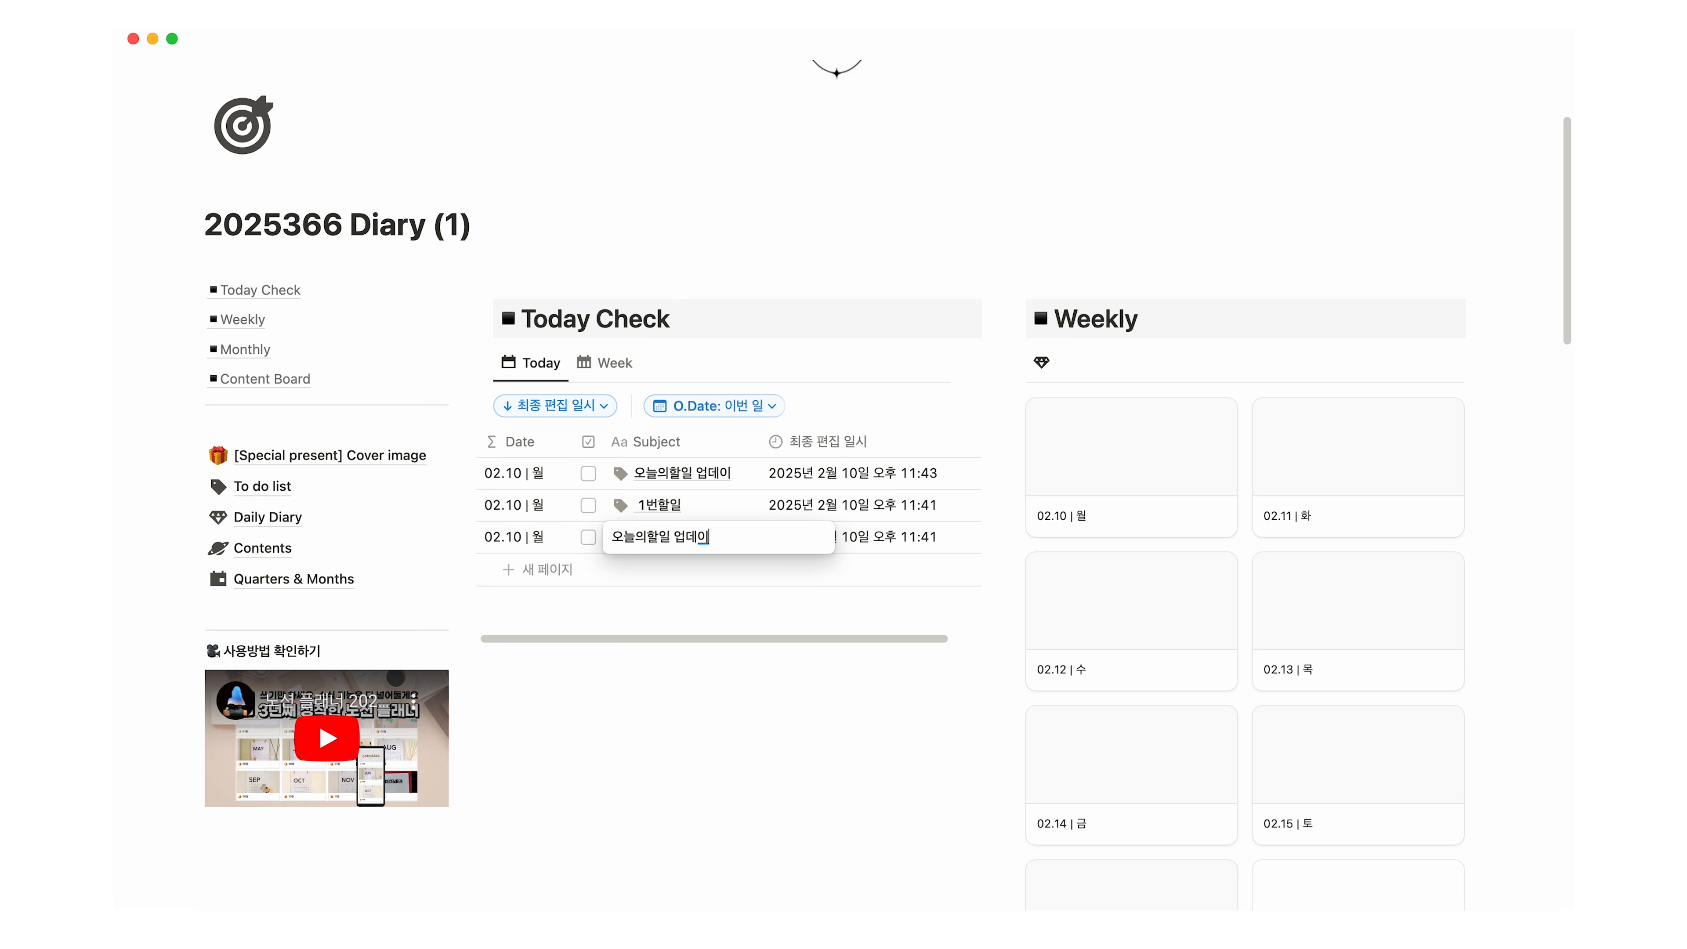
{"action": "type", "text": "트"}
{"action": "key", "text": "Return"}
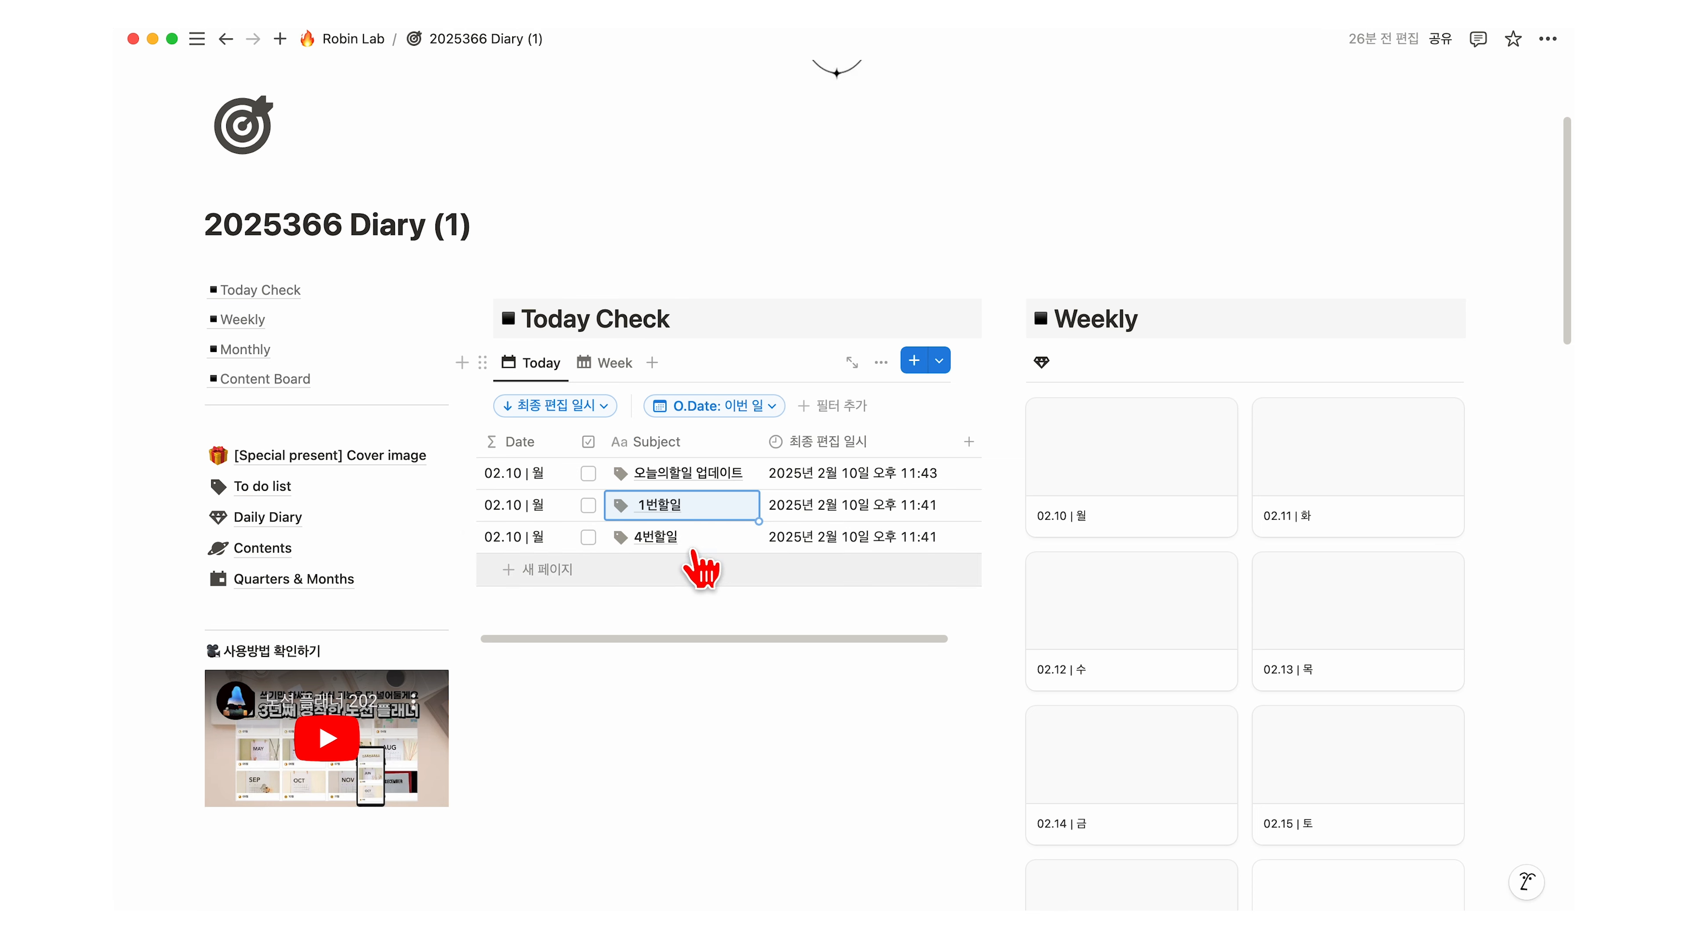
{"action": "left_click", "coordinate": [694, 541]}
{"action": "type", "text": "업데이"}
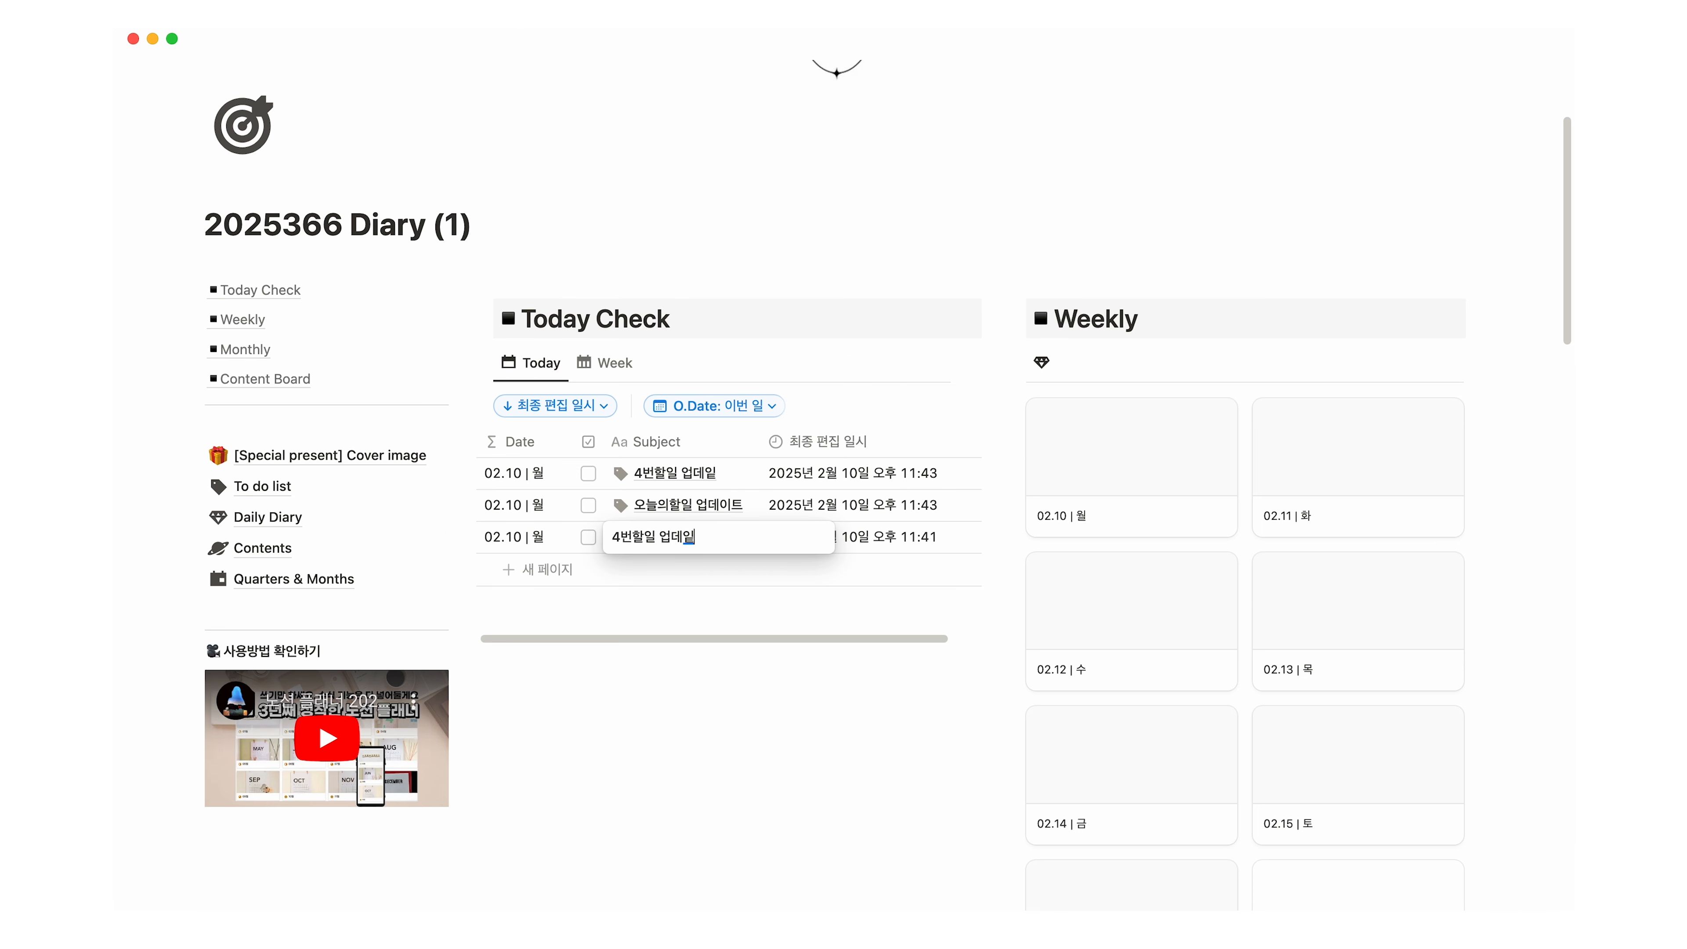
{"action": "type", "text": "트"}
{"action": "key", "text": "Return"}
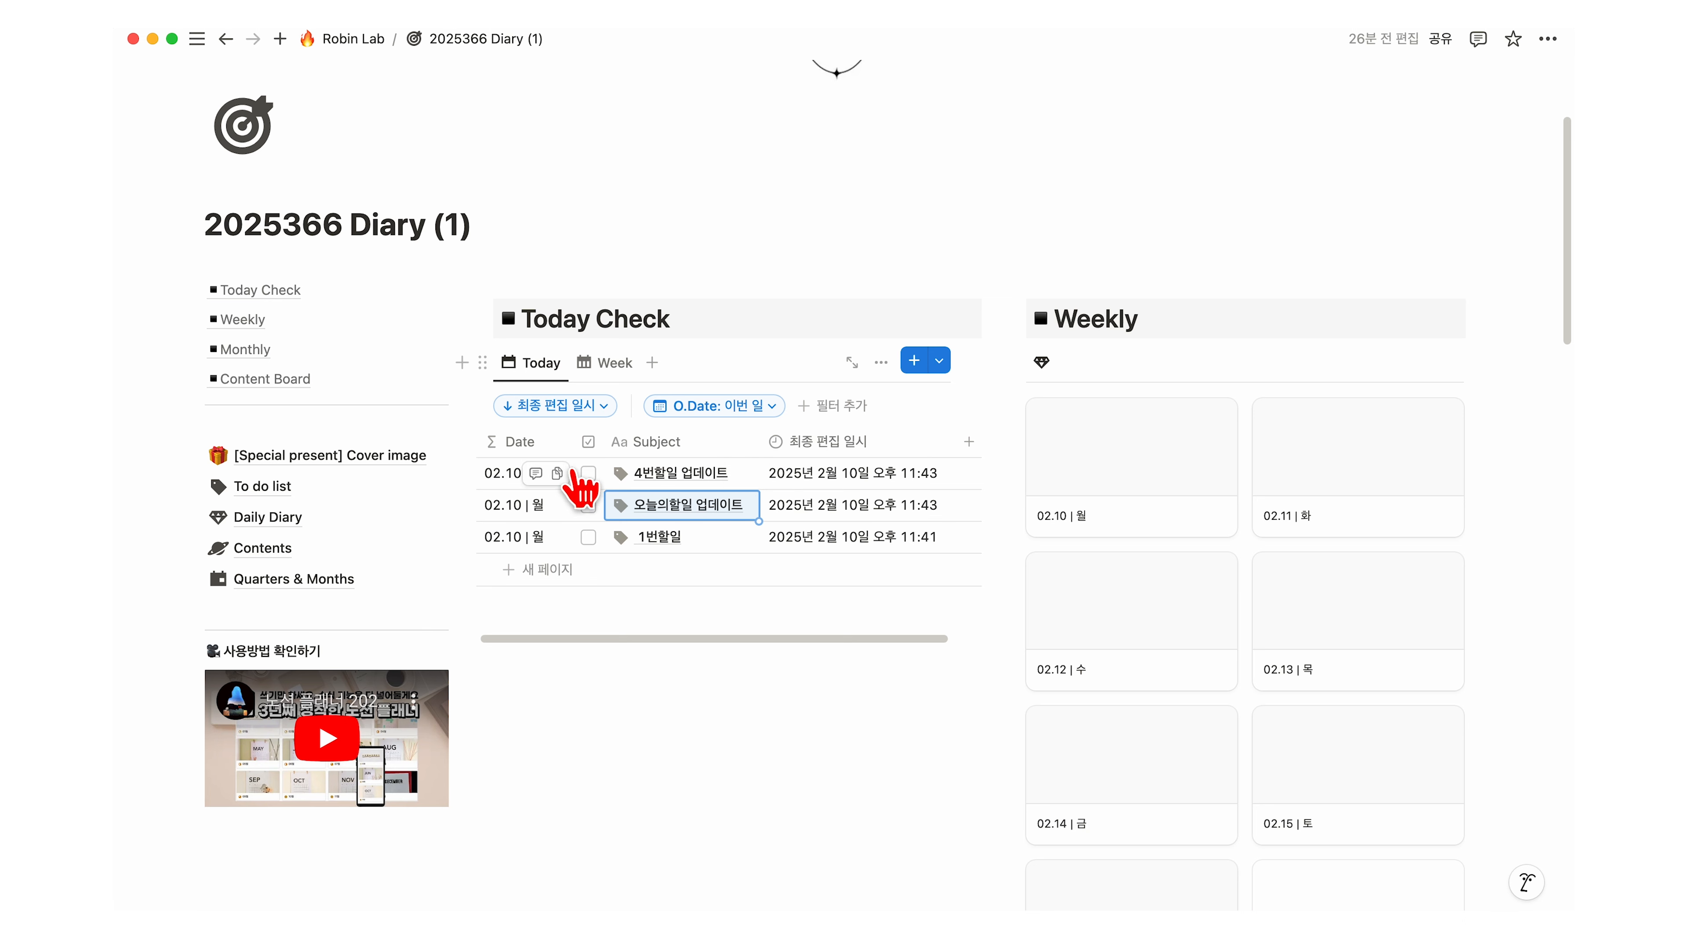
Step: Check 4번할일 업데이트 and add a second sort rule on the checkbox property
{"action": "left_click", "coordinate": [587, 474]}
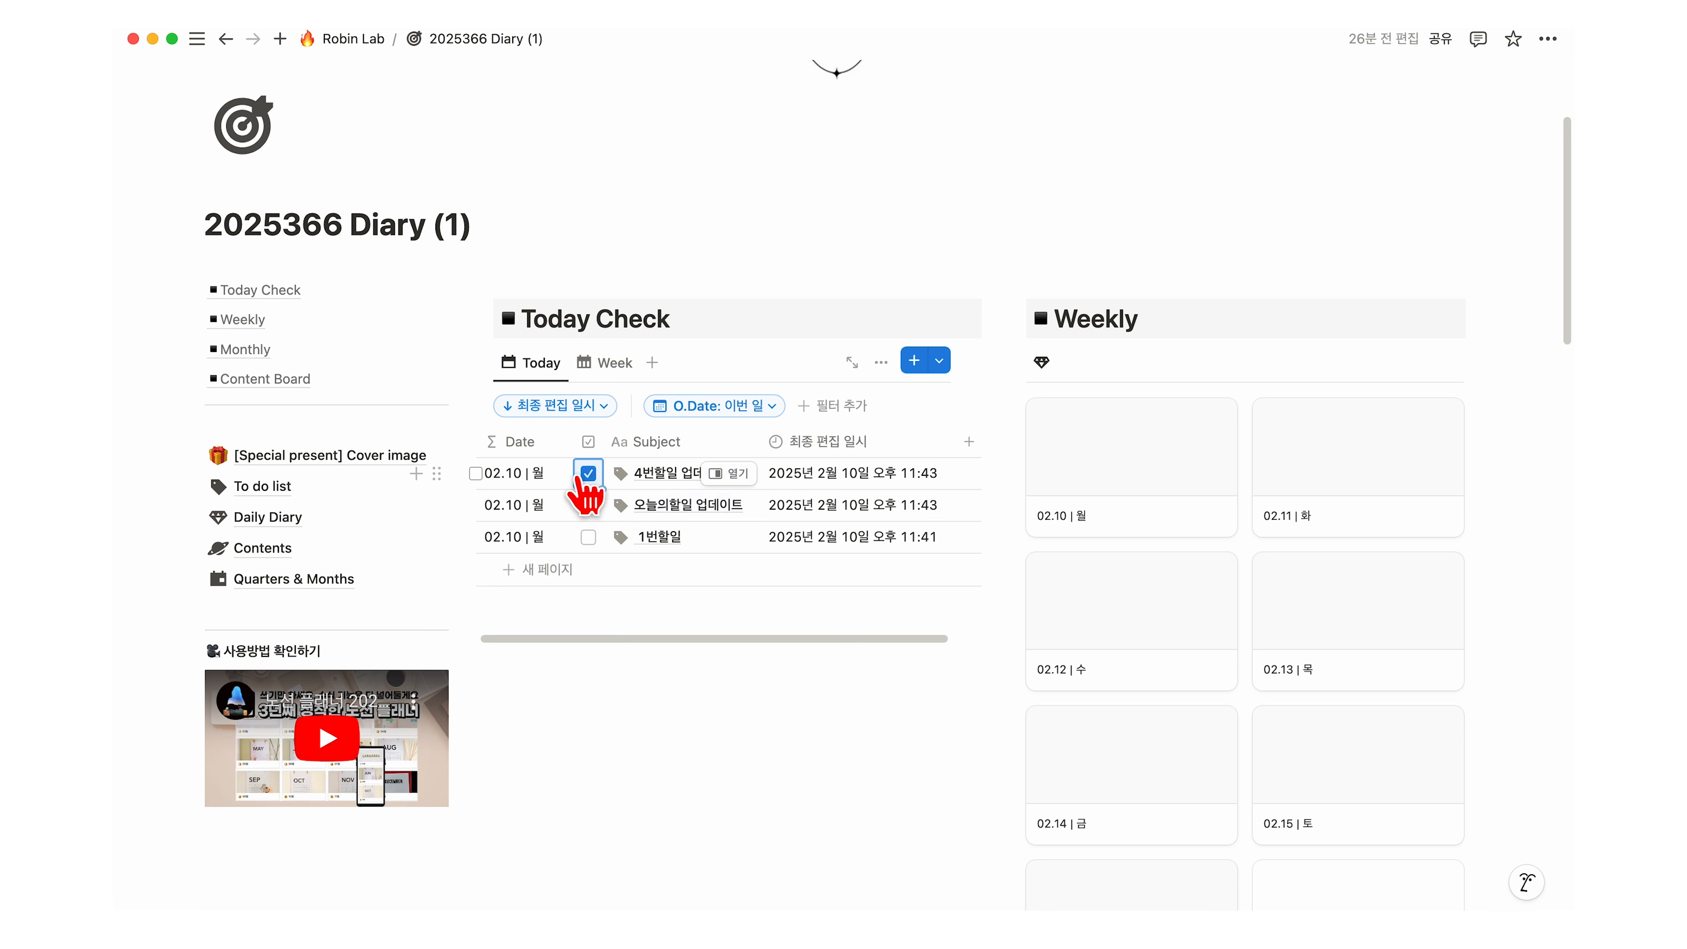
{"action": "left_click_drag", "start_coordinate": [562, 475], "coordinate": [525, 498]}
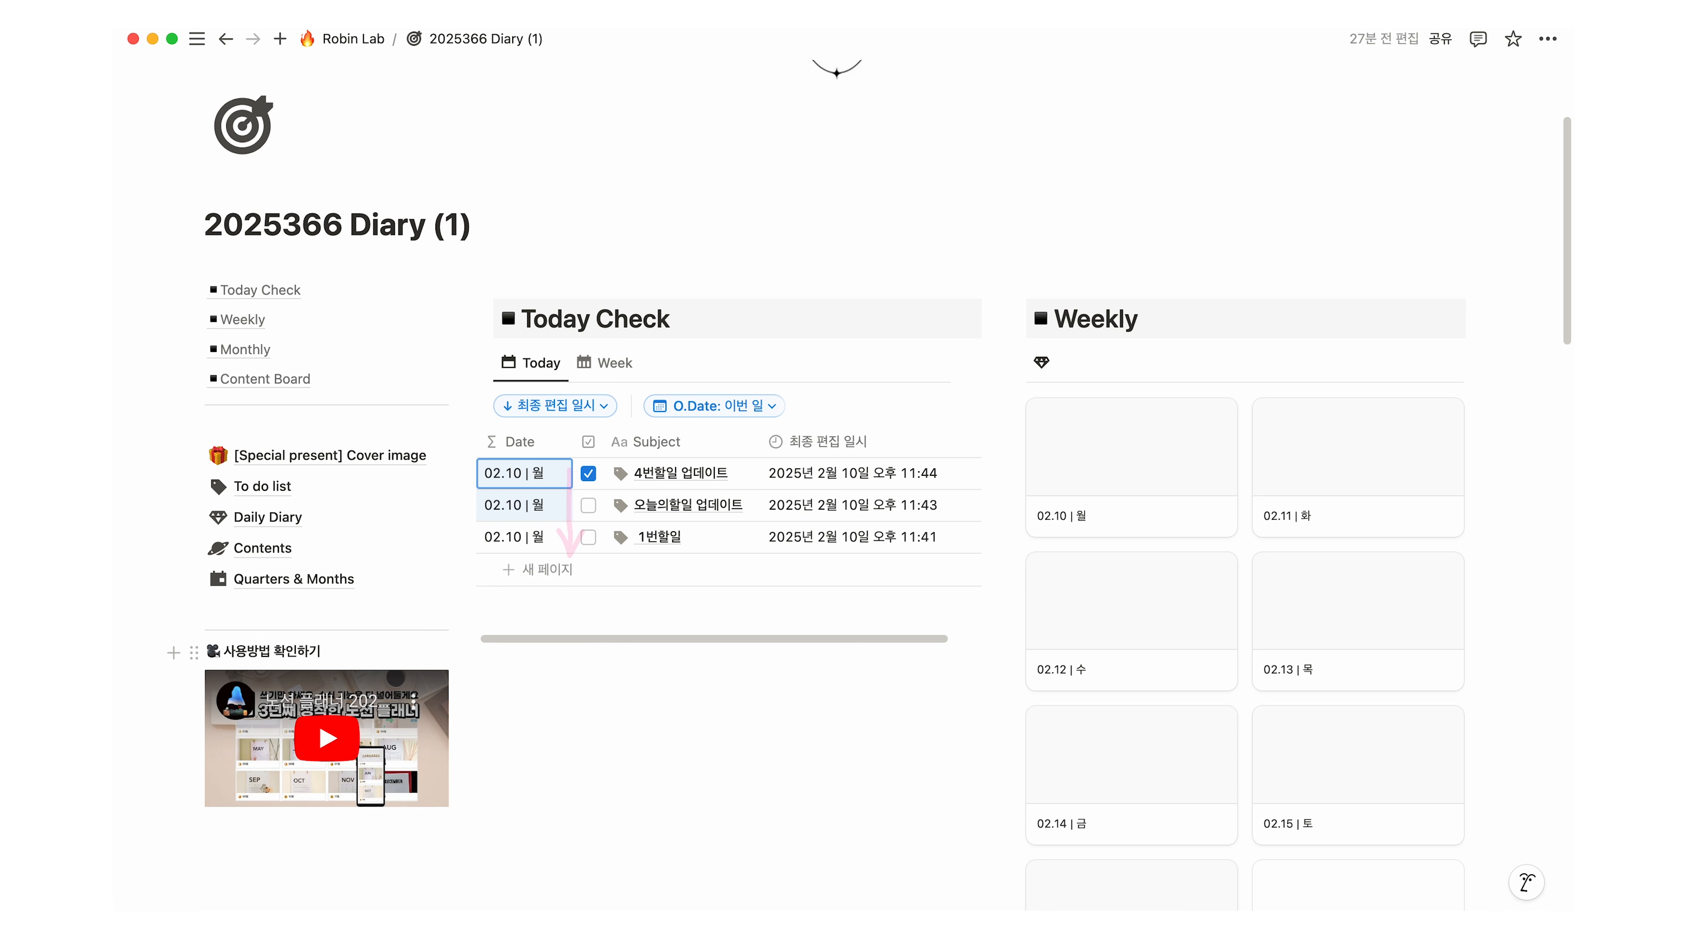
{"action": "left_click", "coordinate": [598, 407]}
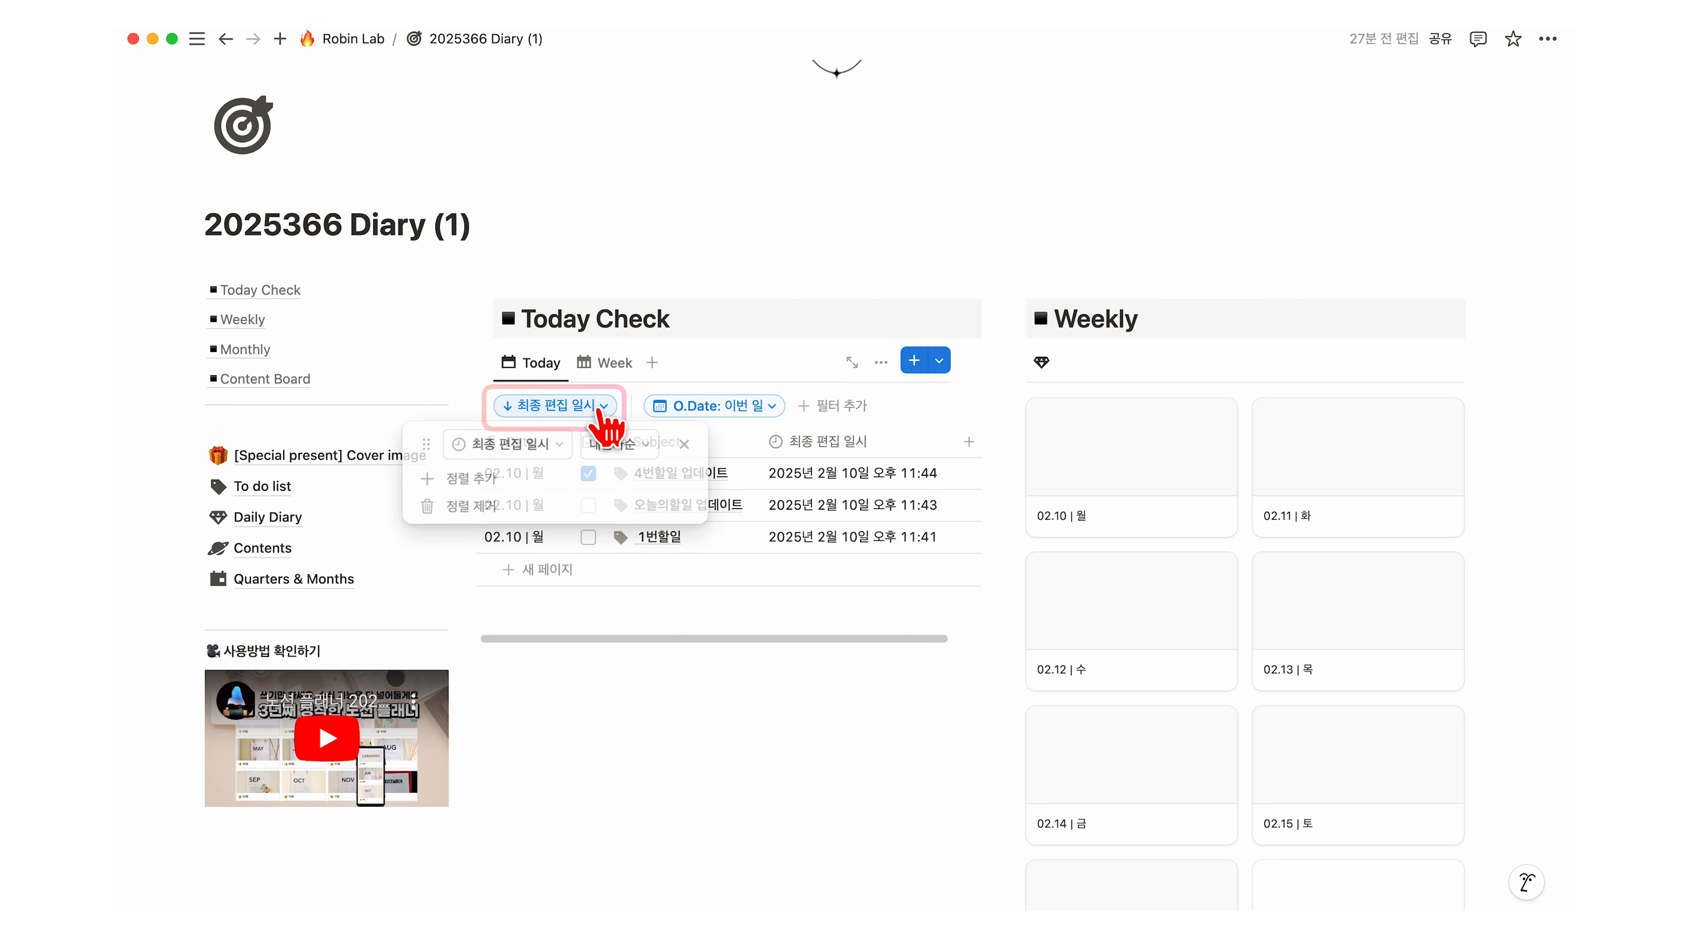
{"action": "left_click", "coordinate": [489, 480]}
{"action": "left_click", "coordinate": [482, 585]}
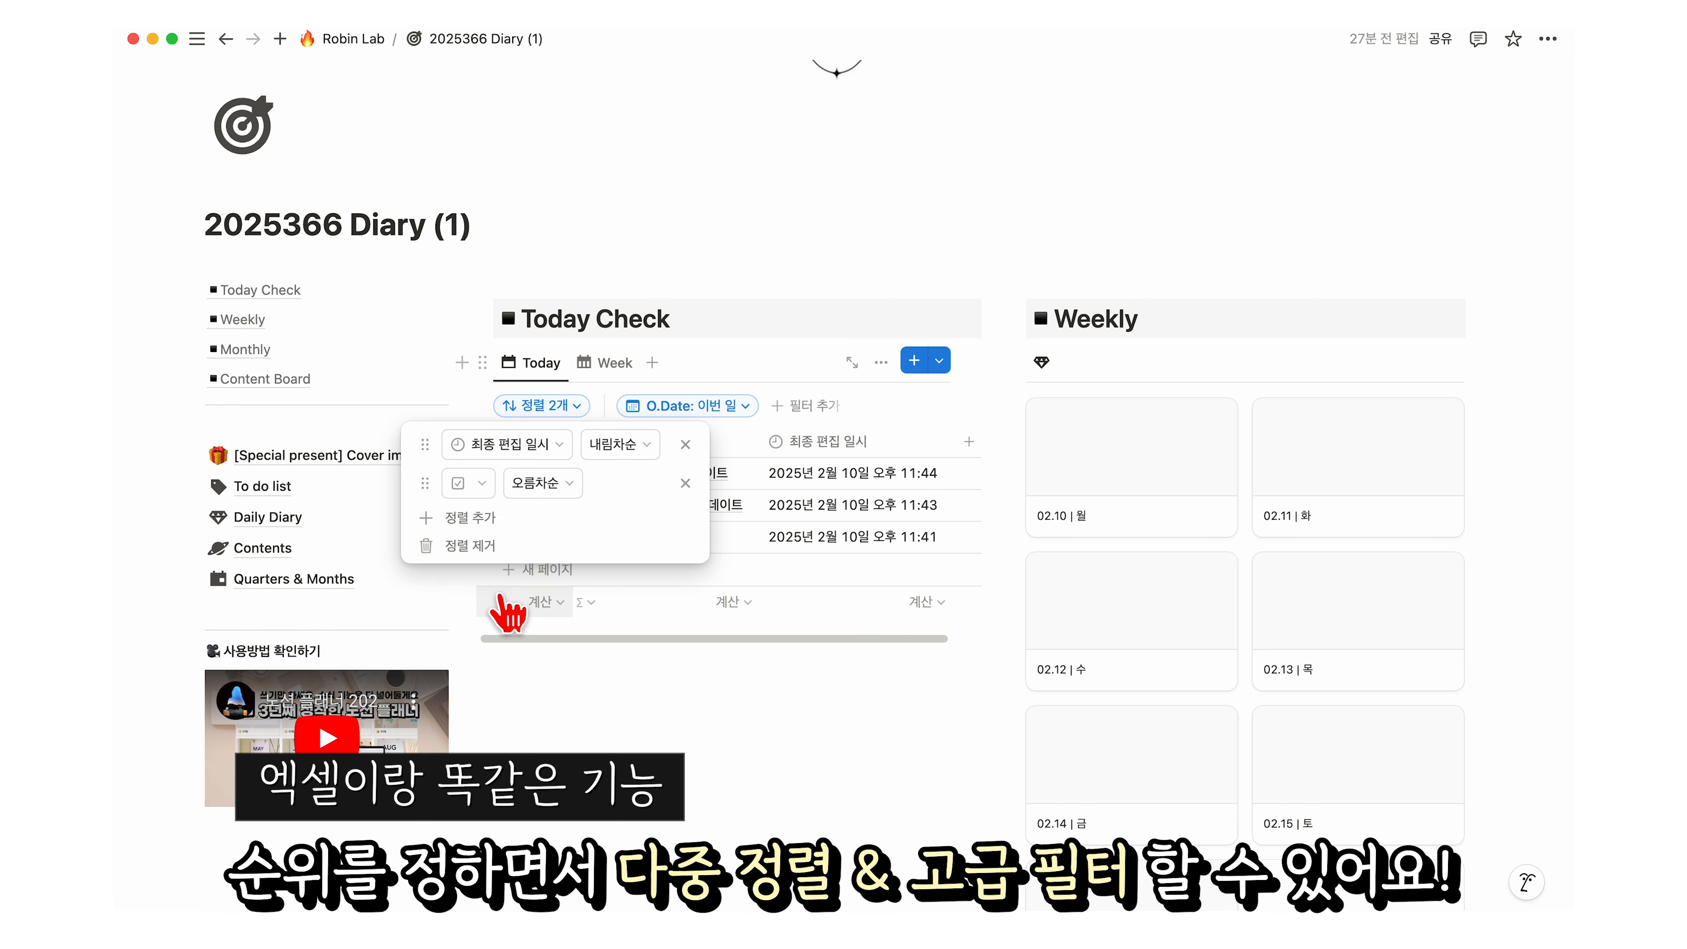
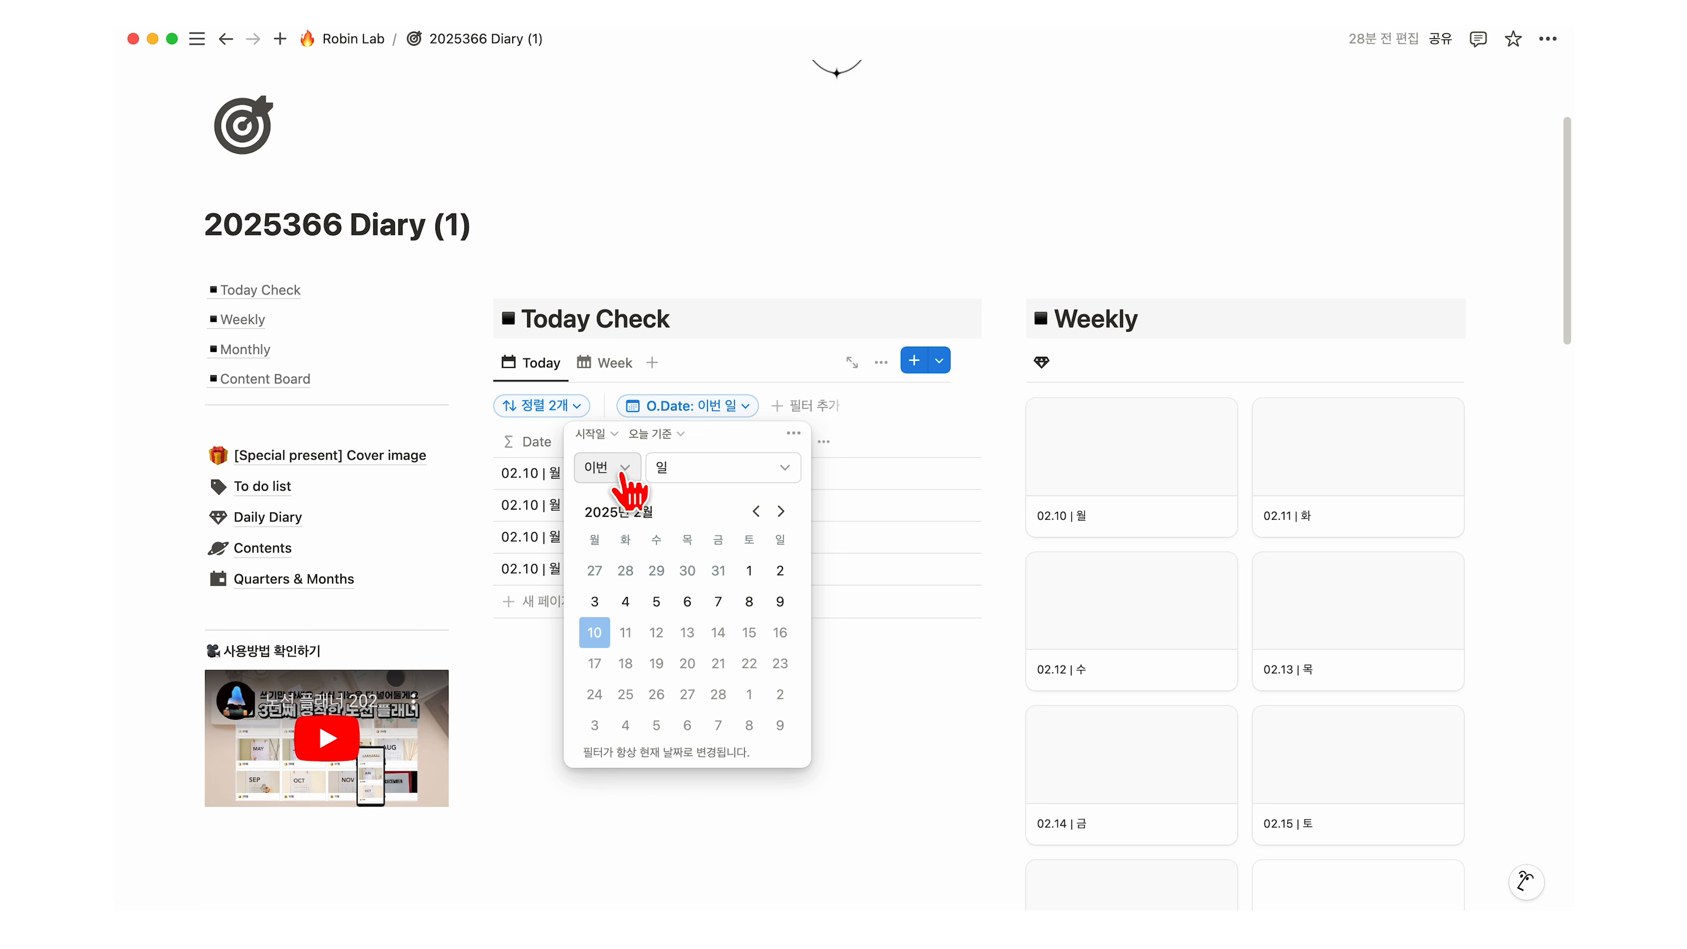
Step: Change the Today Check date filter to show tasks within the next 2 days
{"action": "left_click", "coordinate": [581, 524]}
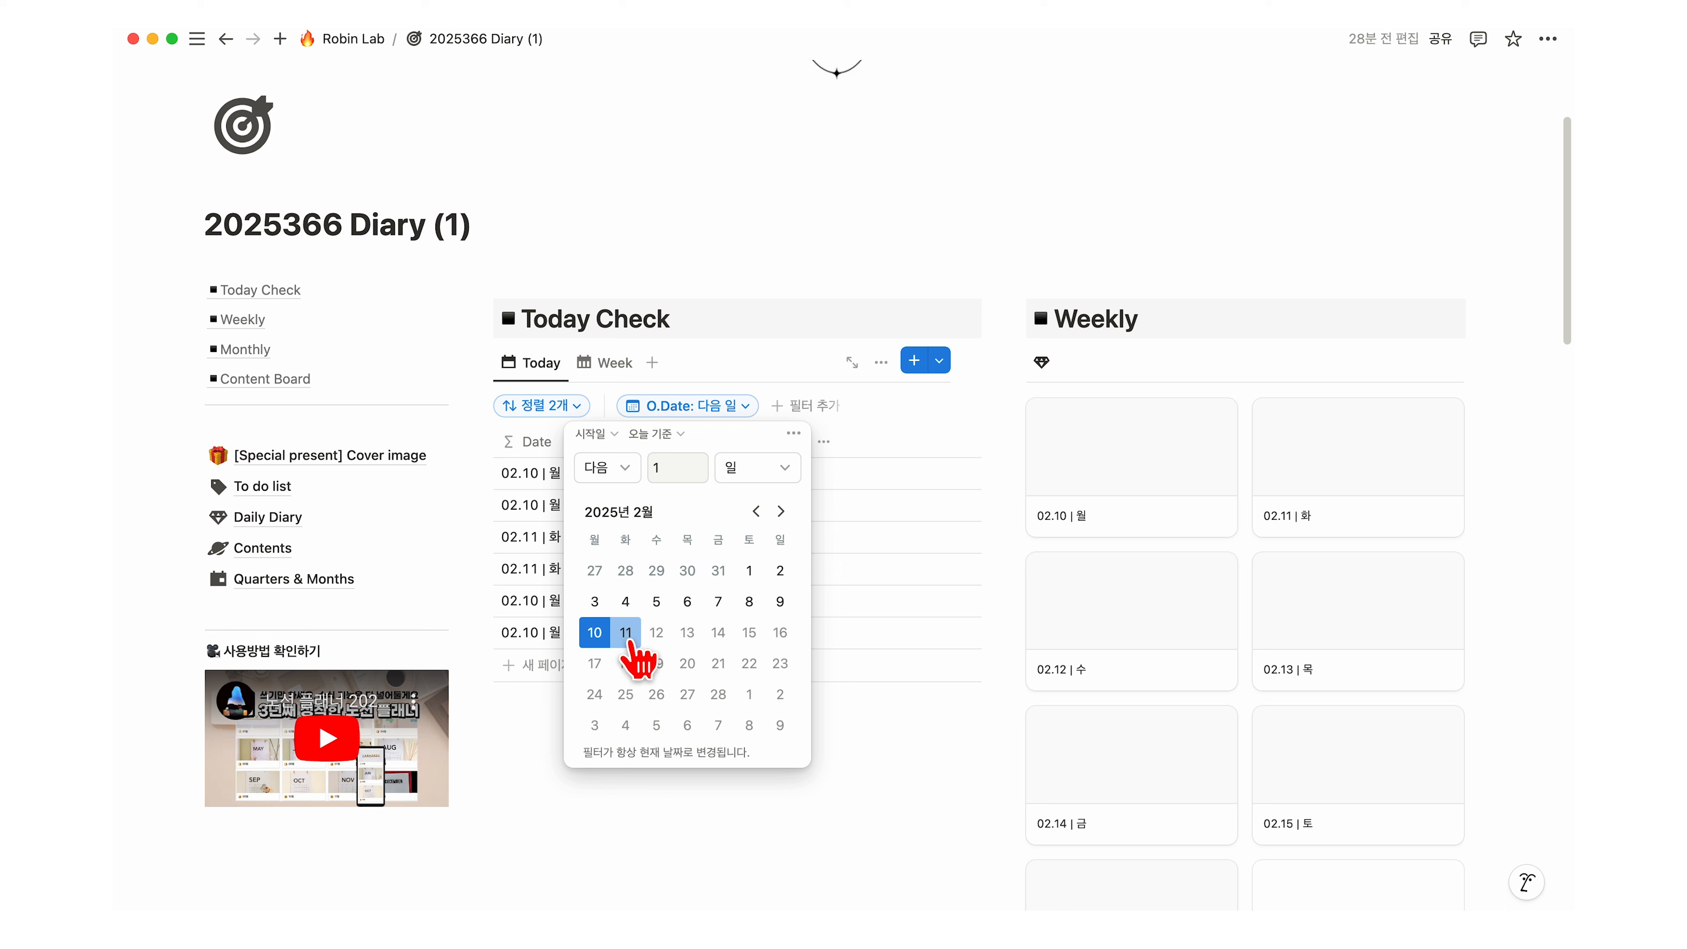
{"action": "left_click", "coordinate": [694, 462]}
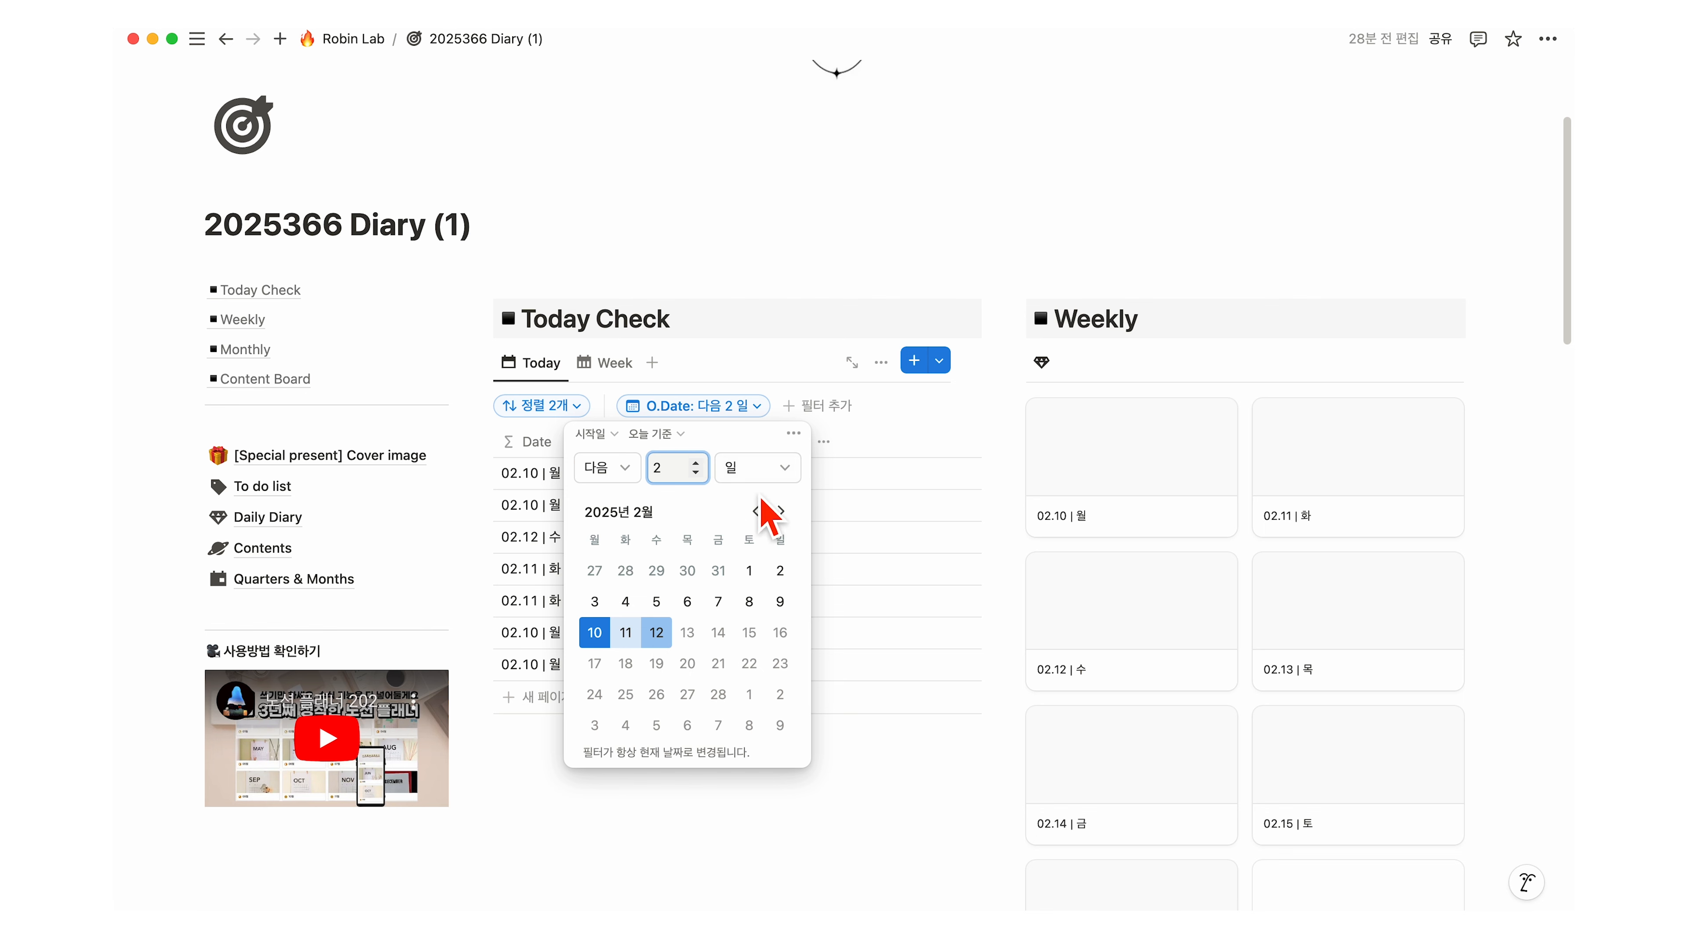
{"action": "left_click", "coordinate": [862, 460]}
{"action": "scroll", "coordinate": [730, 399], "scroll_direction": "down", "scroll_amount": 3}
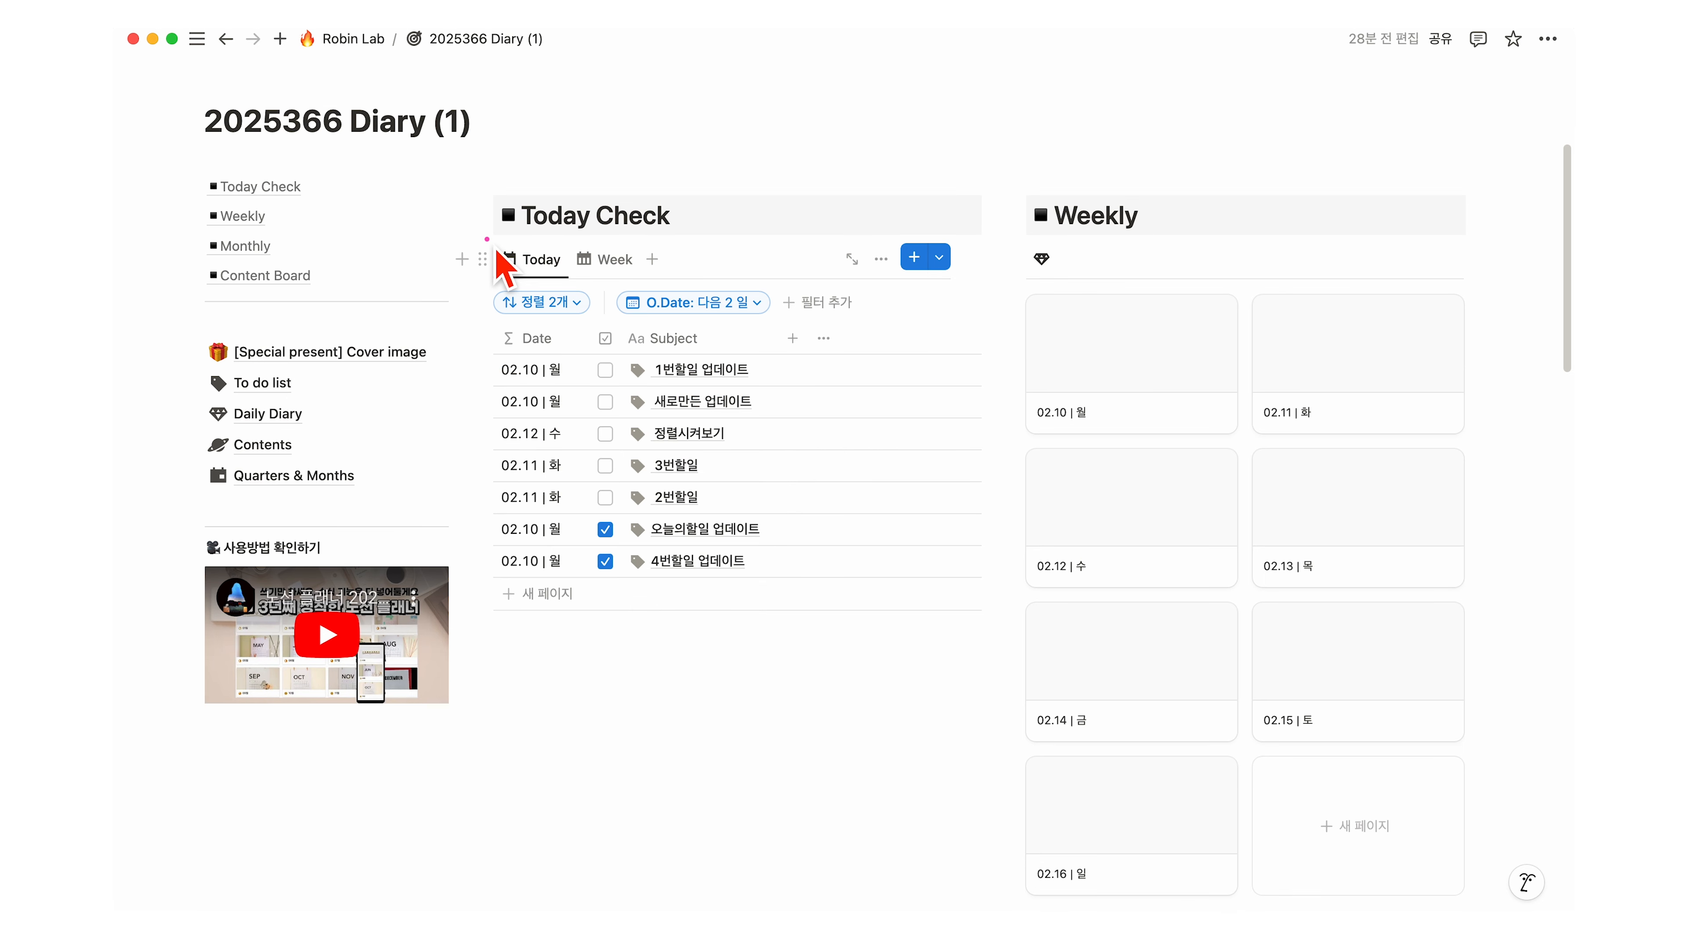
Step: Rename the Today view to ~3일이내 할일
{"action": "left_click", "coordinate": [545, 267]}
{"action": "left_click", "coordinate": [587, 296]}
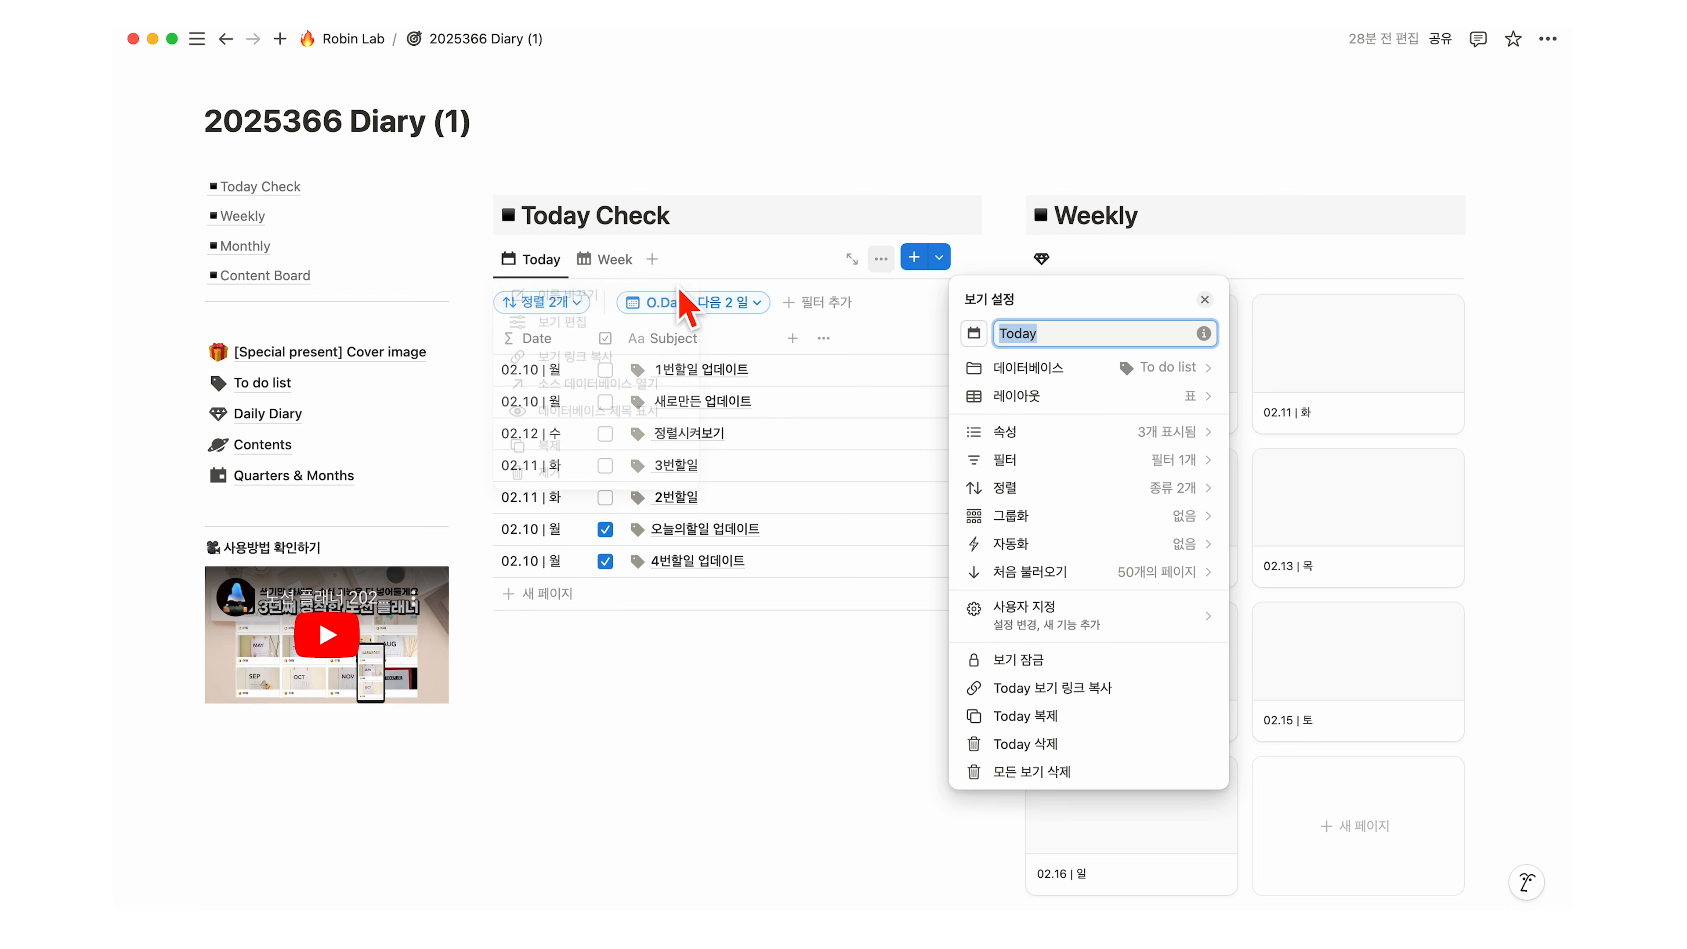
{"action": "type", "text": "ㄱ3일이내 할일"}
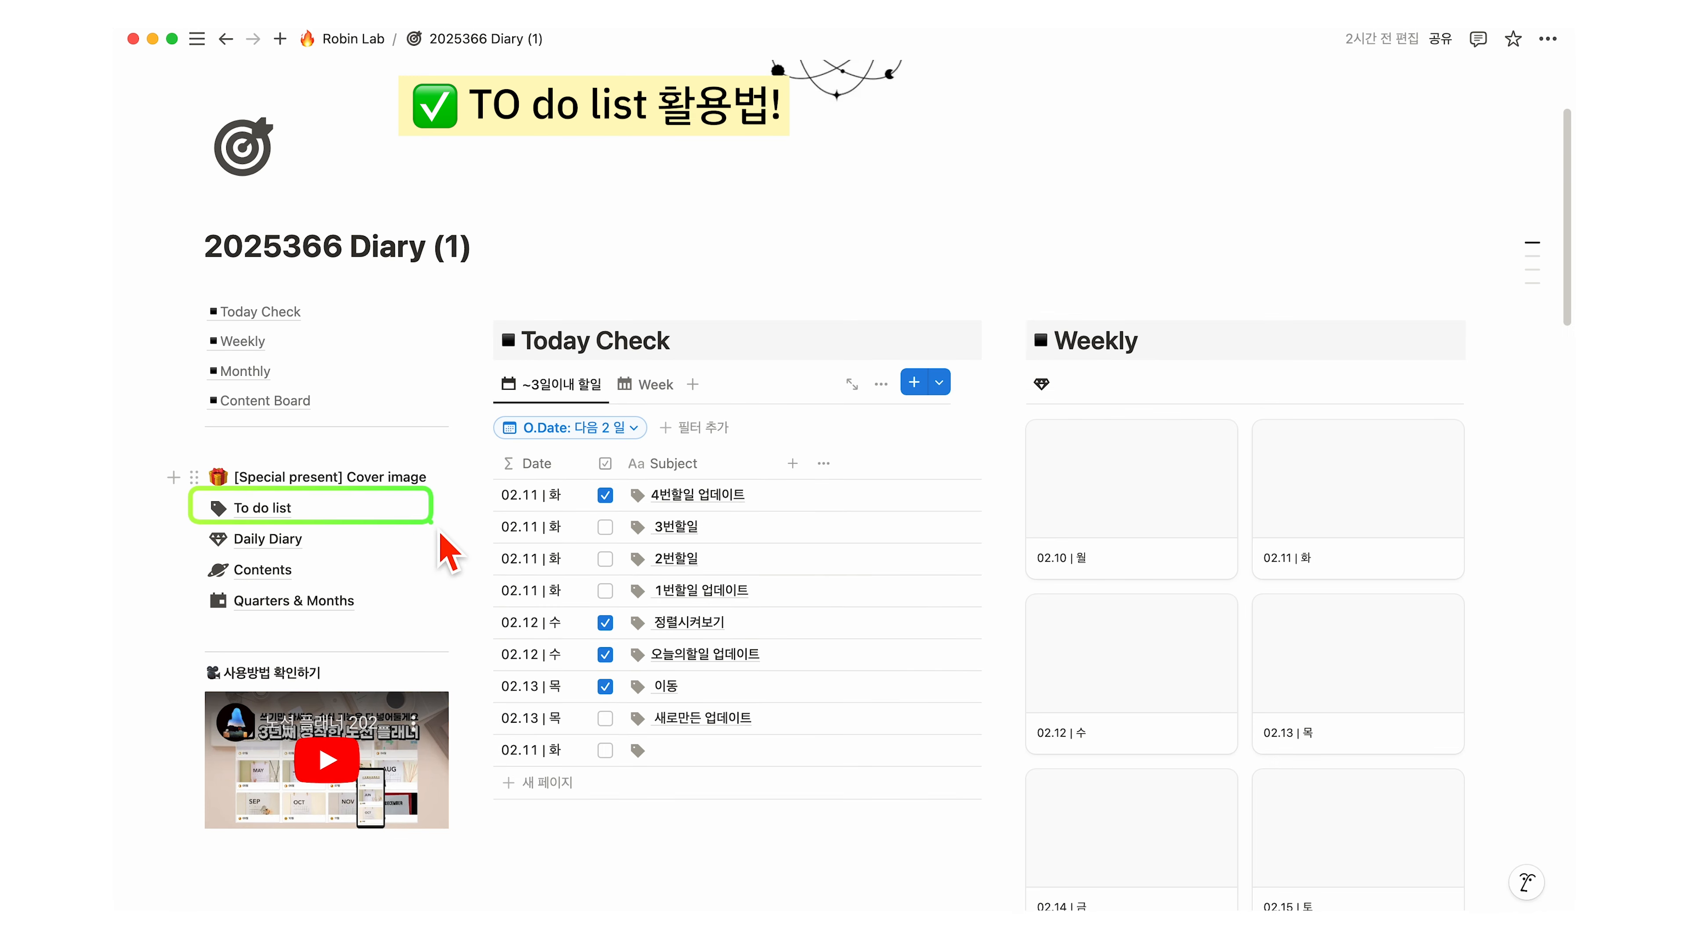
Step: Switch the To do list's 이번달 view to a calendar layout
{"action": "left_click", "coordinate": [273, 515]}
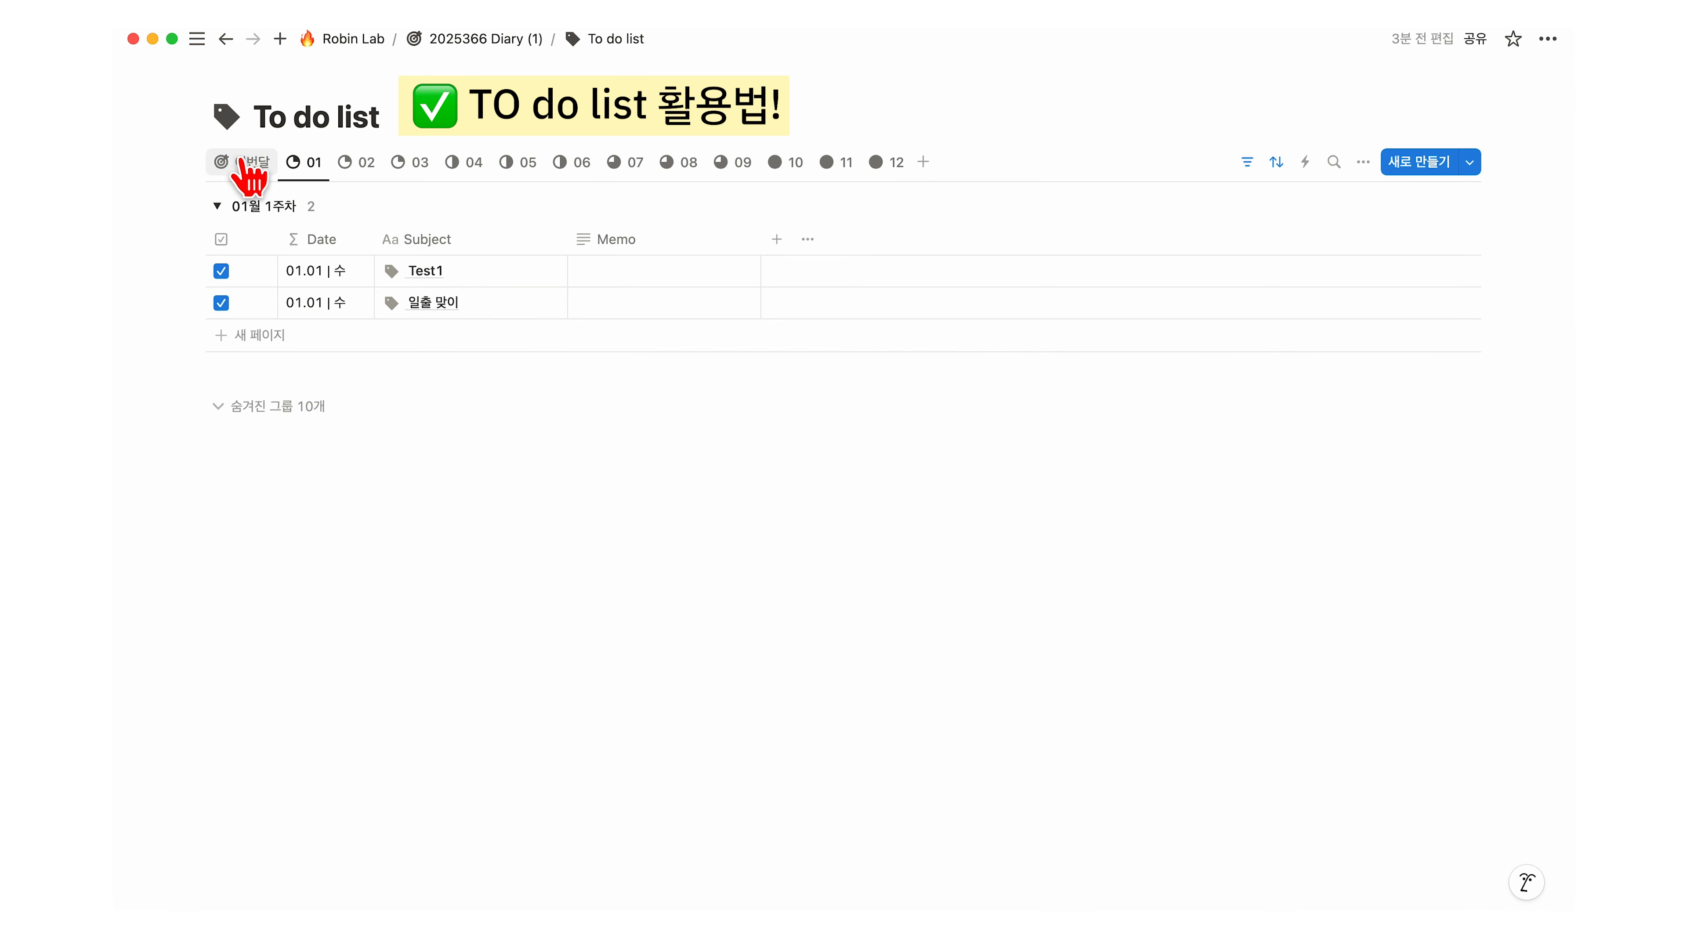
{"action": "left_click", "coordinate": [243, 171]}
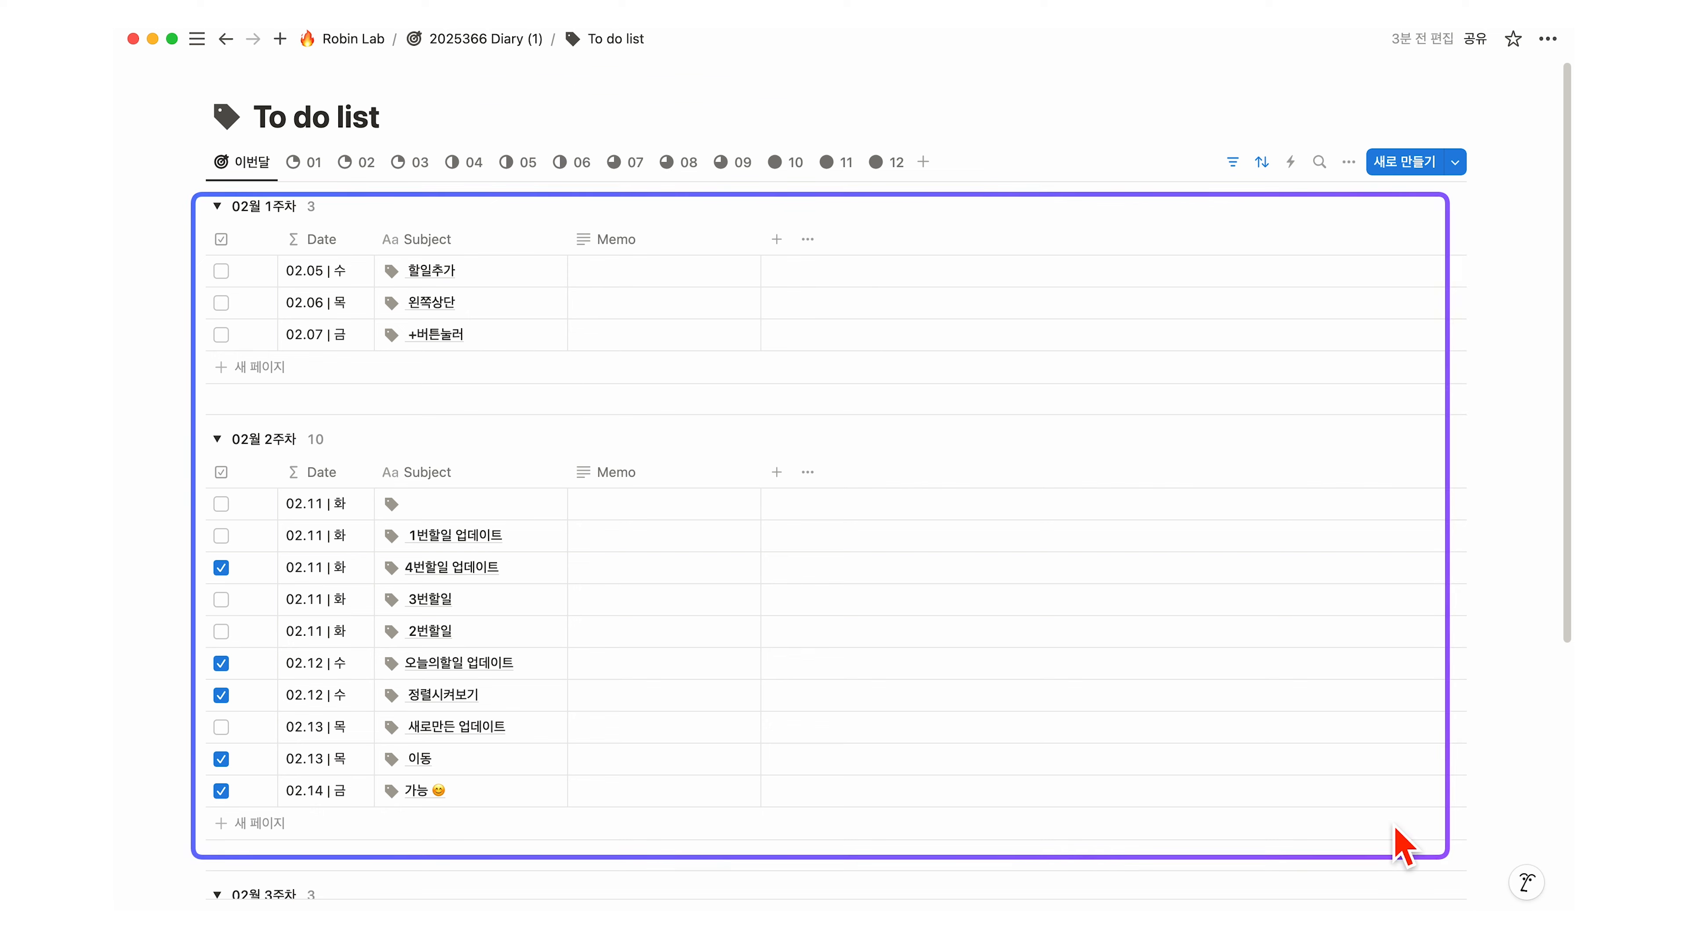
{"action": "left_click", "coordinate": [1349, 162]}
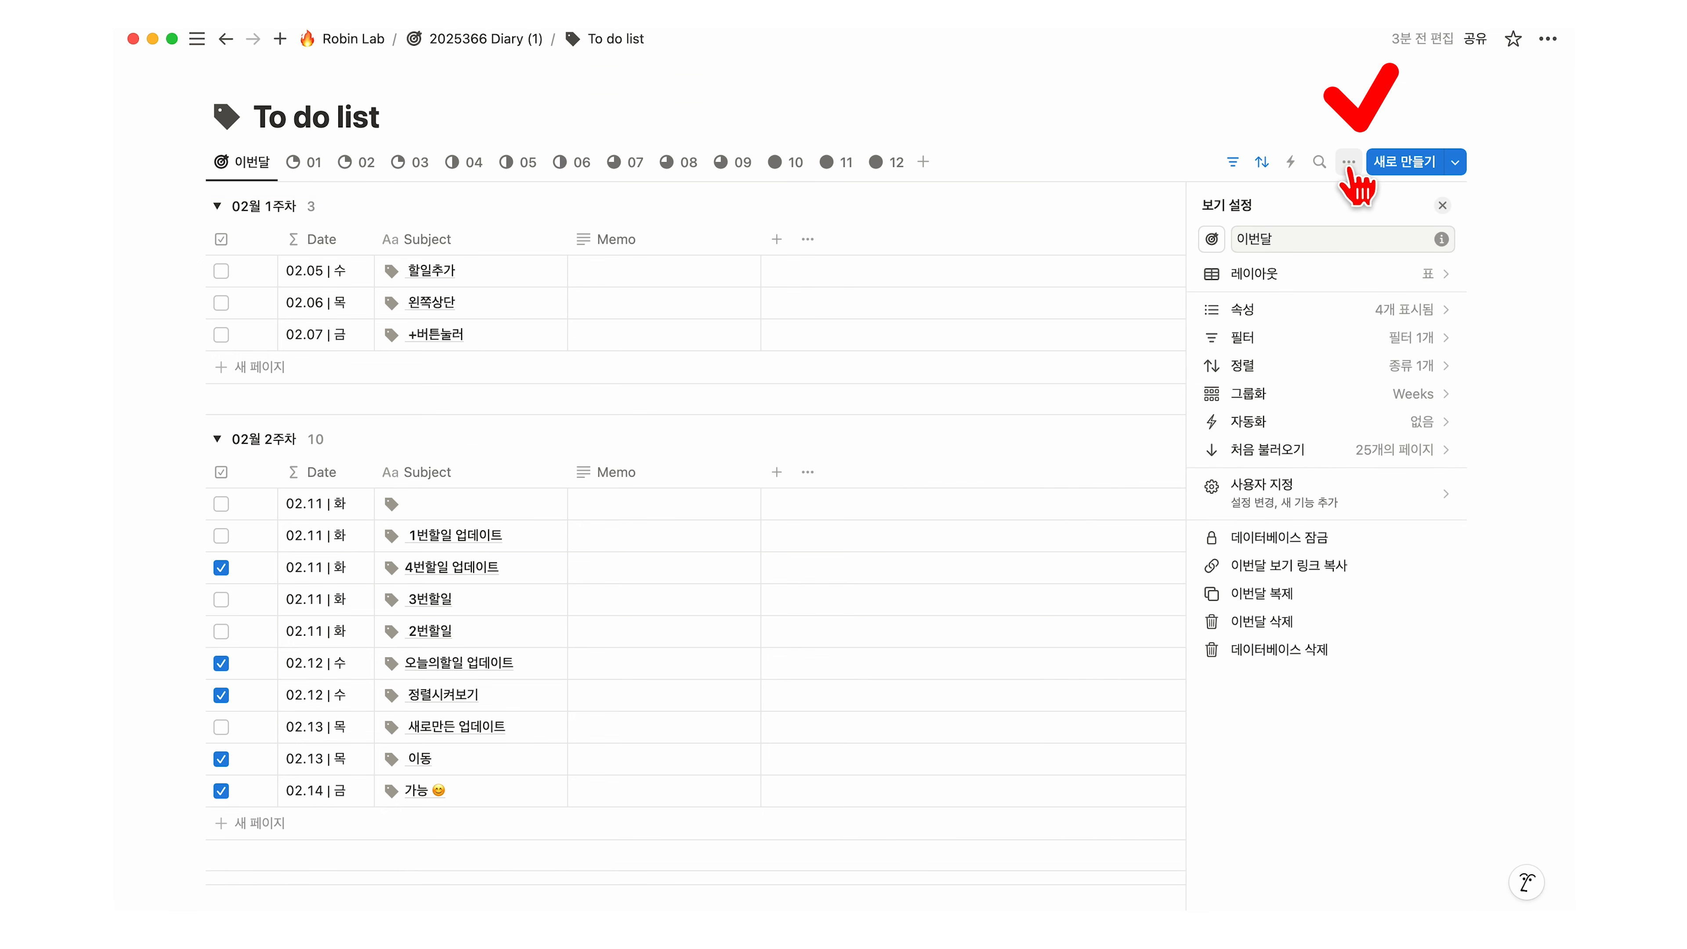
{"action": "left_click", "coordinate": [1395, 276]}
{"action": "left_click", "coordinate": [1426, 260]}
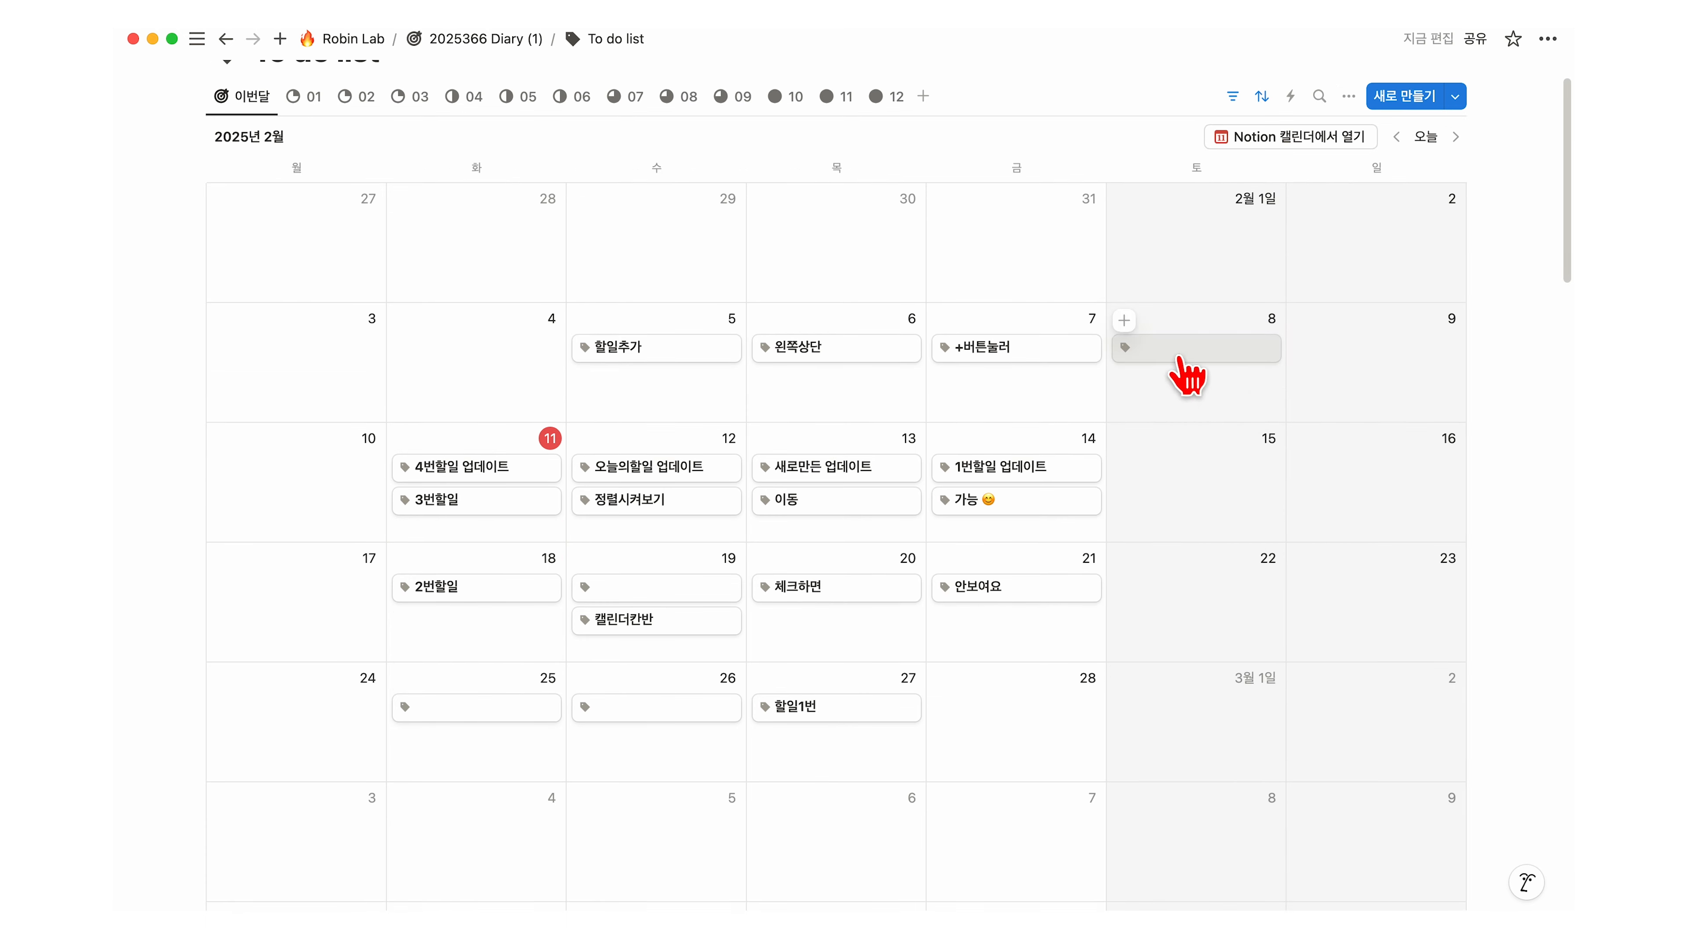
Step: Move the blank task card to February 28 and 체크하면 to February 22
{"action": "left_click_drag", "start_coordinate": [1181, 359], "coordinate": [1073, 722]}
{"action": "left_click_drag", "start_coordinate": [859, 601], "coordinate": [1162, 606]}
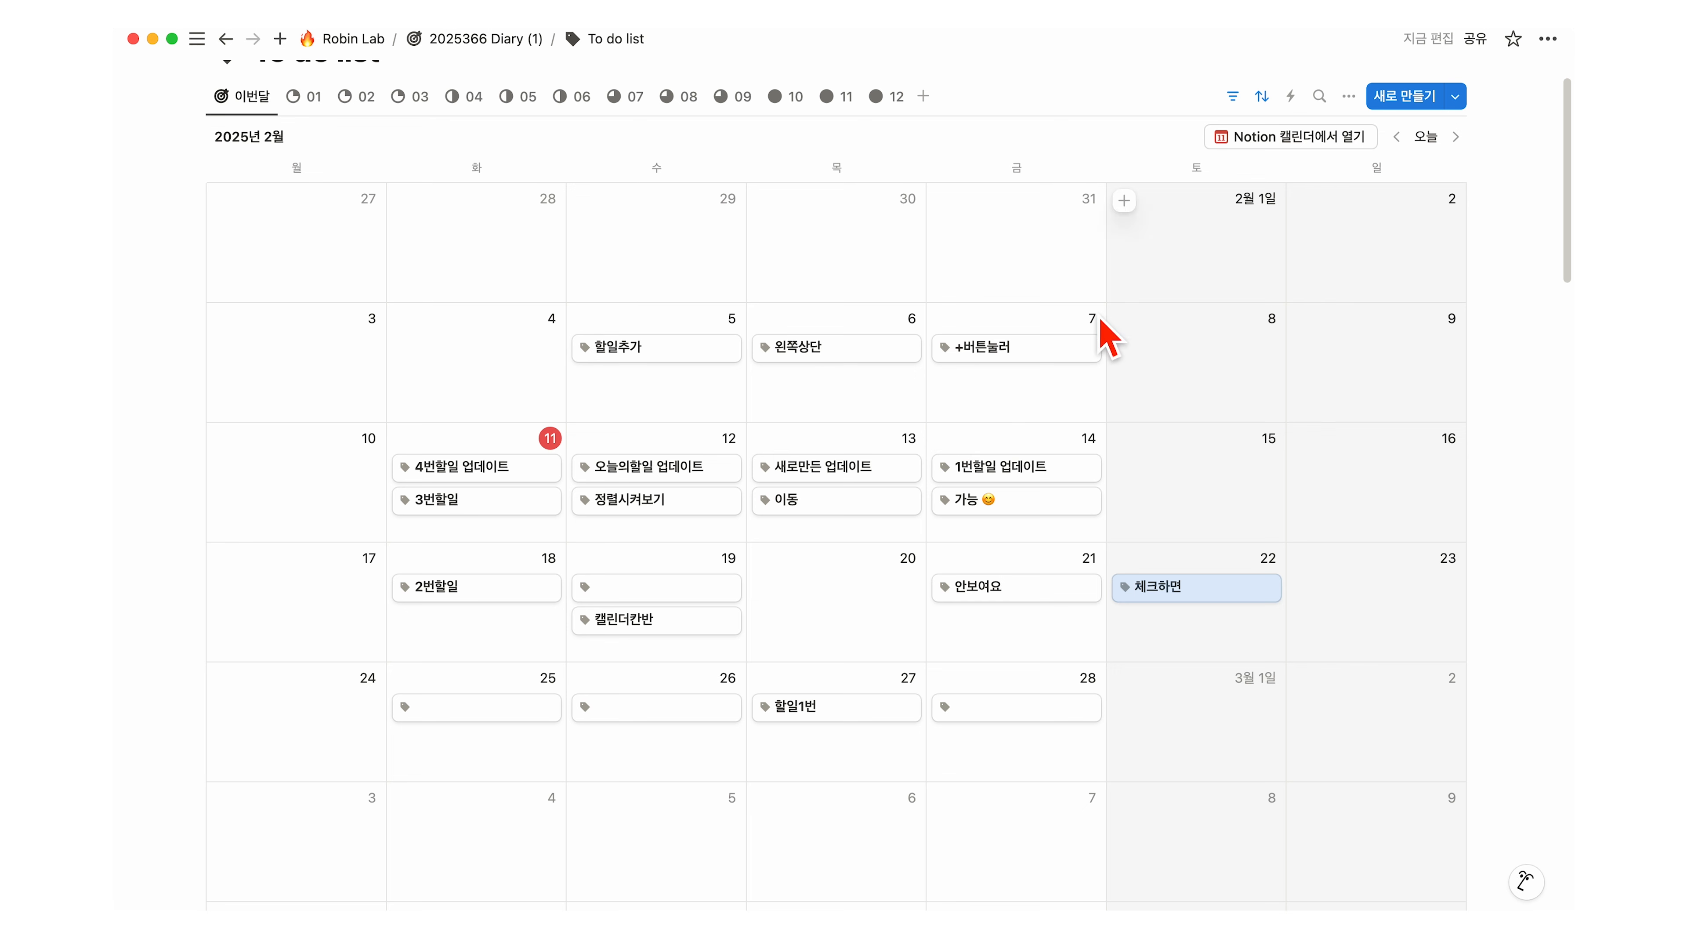
{"action": "left_click", "coordinate": [1349, 96]}
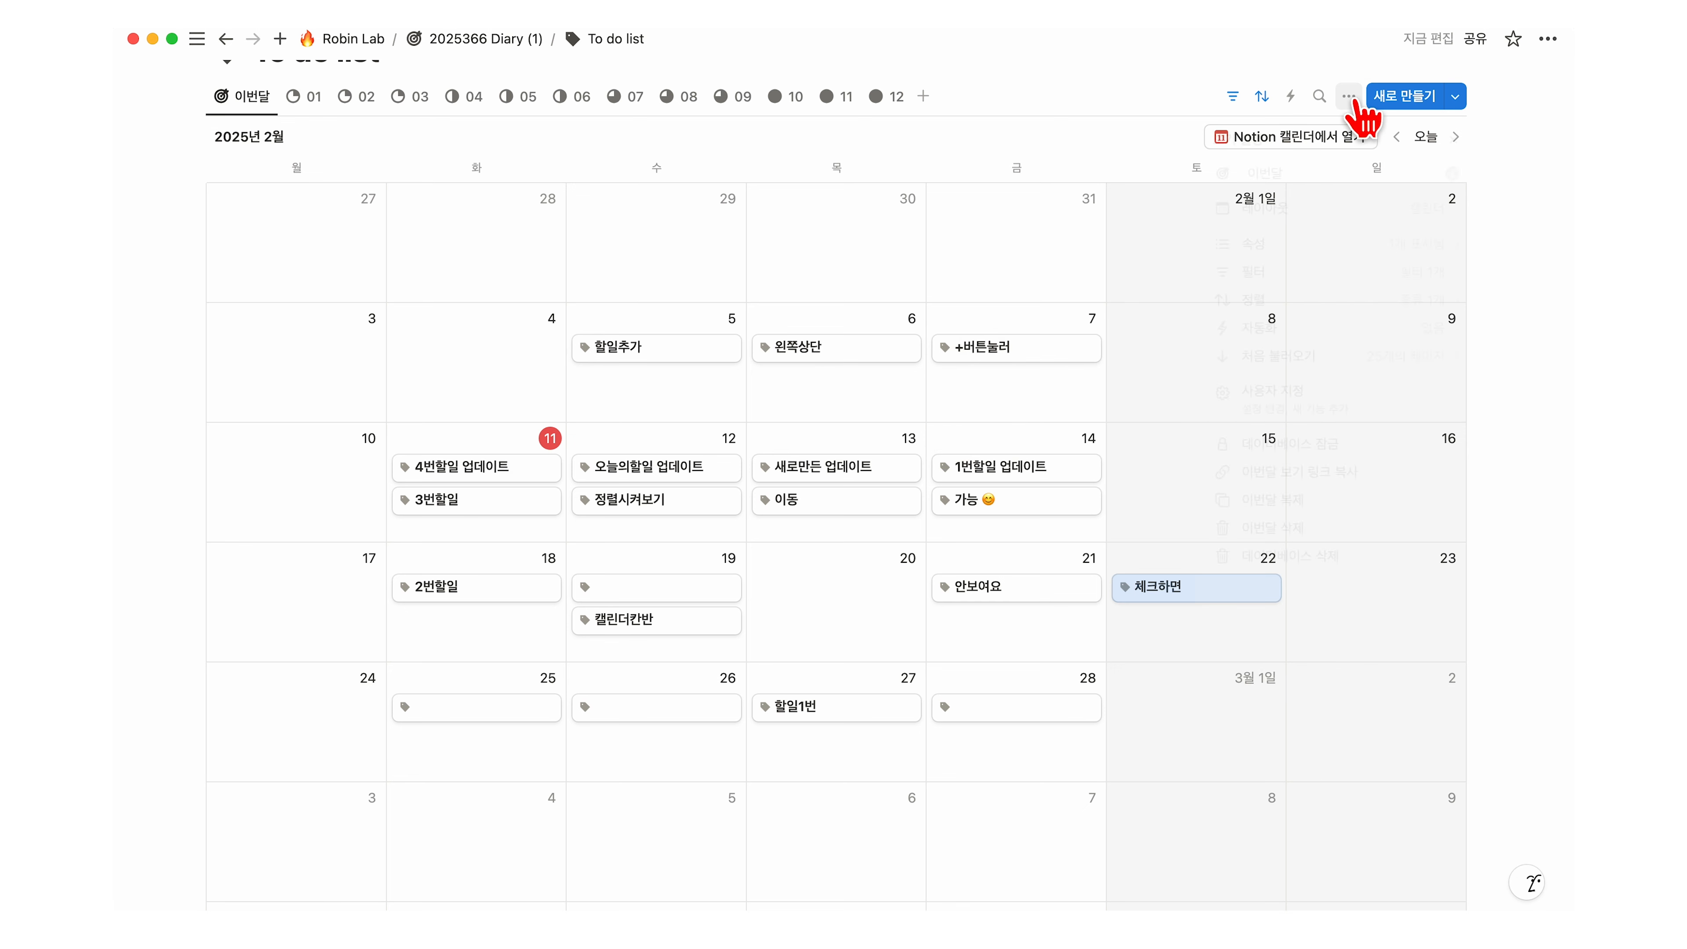
Step: Show the checkbox on calendar cards and add a second sort rule by the checkbox
{"action": "left_click", "coordinate": [1407, 255]}
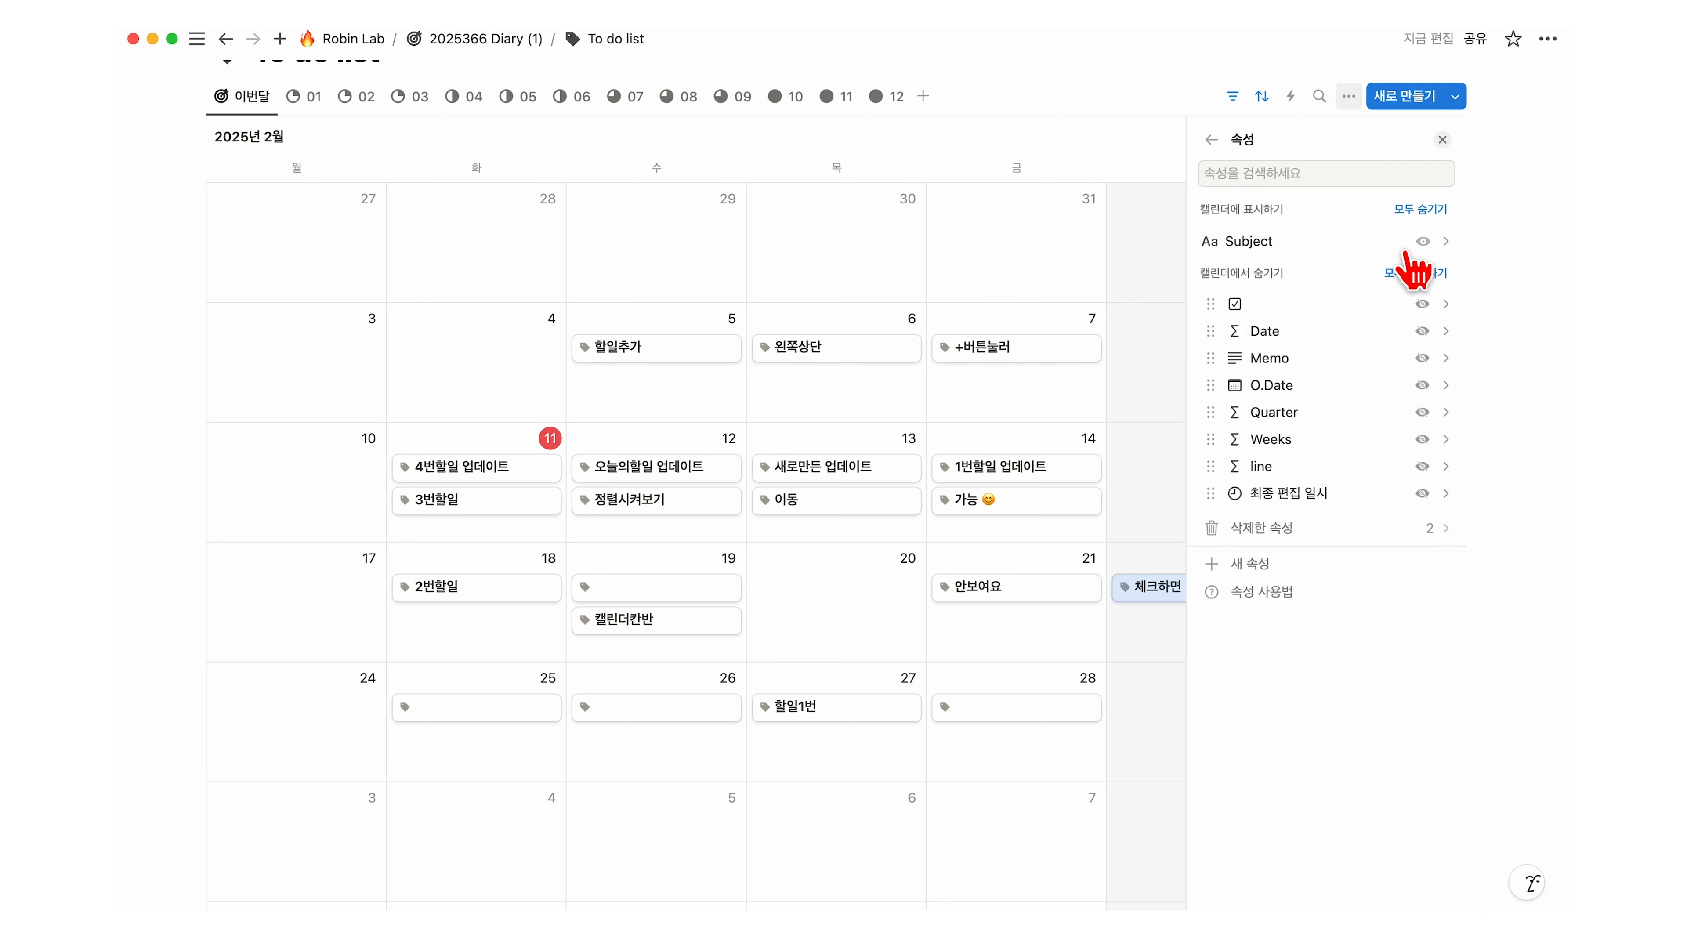
{"action": "left_click", "coordinate": [1422, 303]}
{"action": "left_click", "coordinate": [1261, 96]}
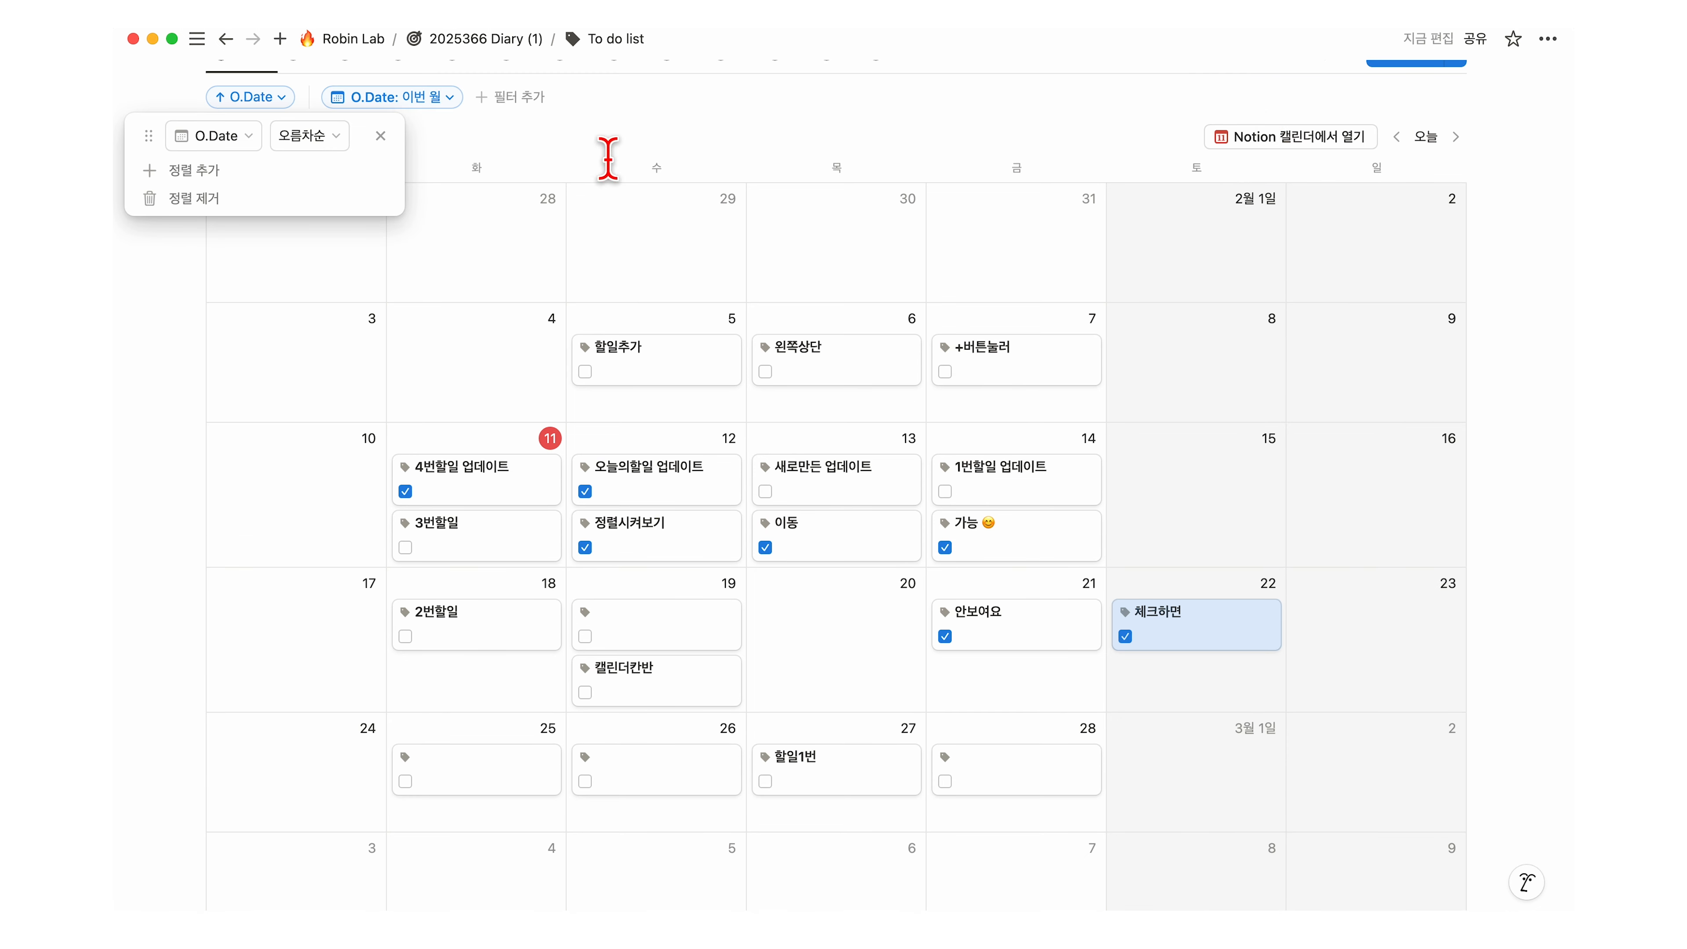
{"action": "left_click", "coordinate": [244, 171]}
{"action": "left_click", "coordinate": [196, 284]}
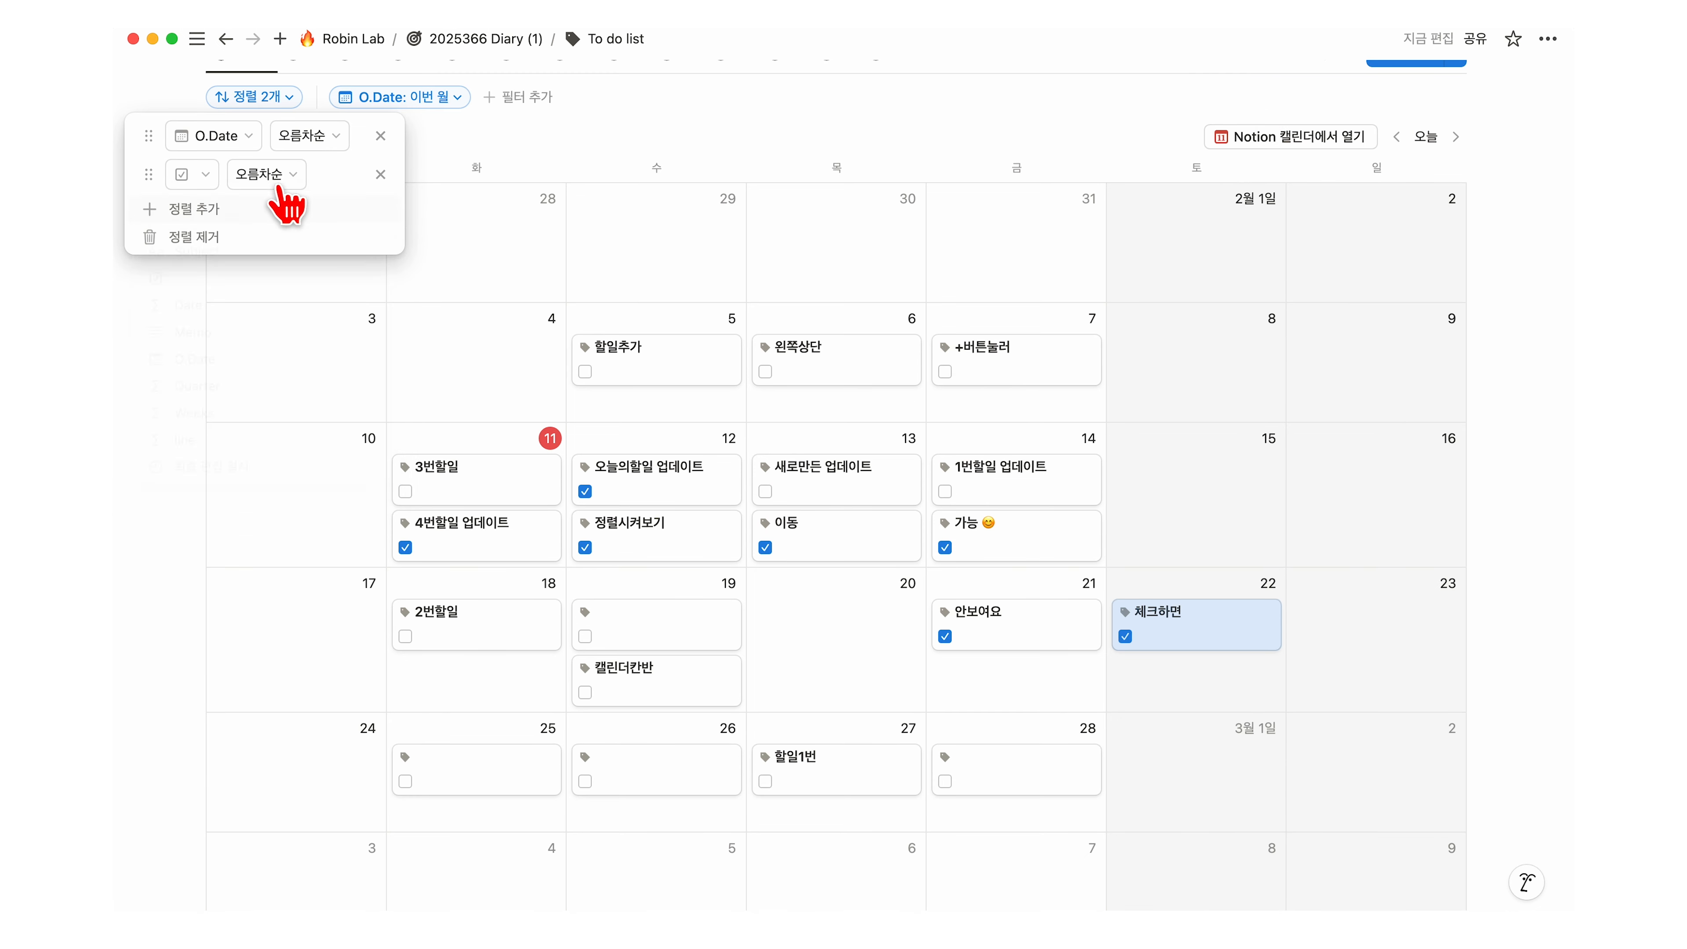
{"action": "left_click", "coordinate": [295, 175]}
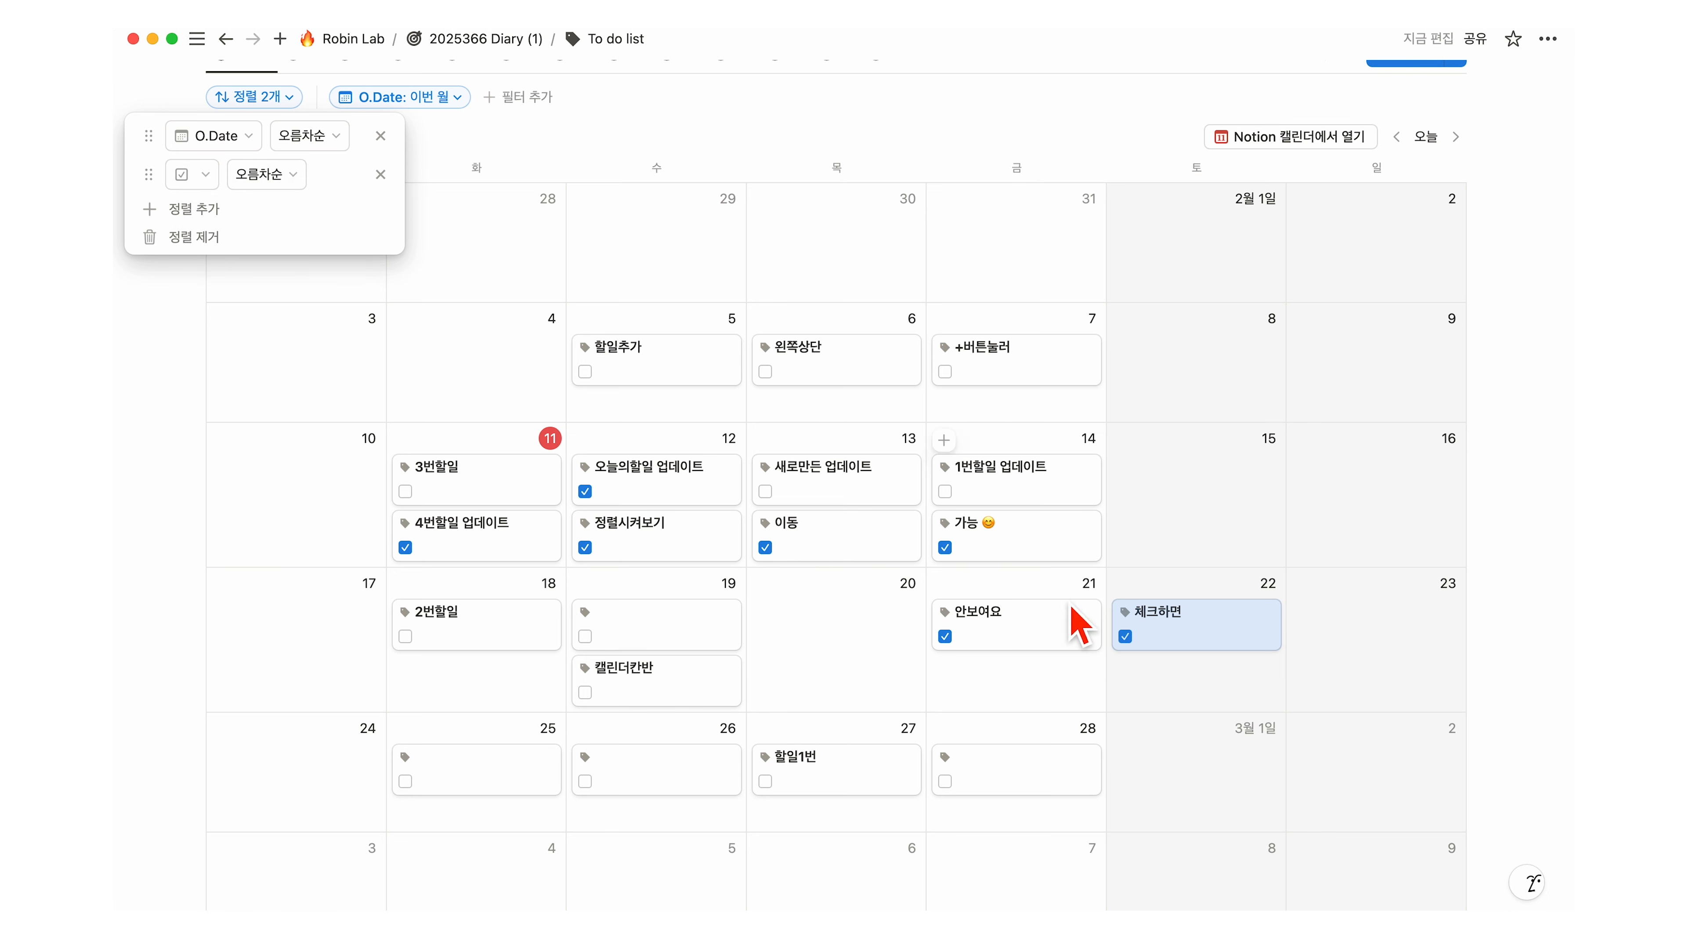
{"action": "left_click", "coordinate": [1256, 524]}
Step: Add a checkbox filter set to 체크 표시되지 않음 to hide completed tasks
{"action": "scroll", "coordinate": [1032, 562], "scroll_direction": "up", "scroll_amount": 2}
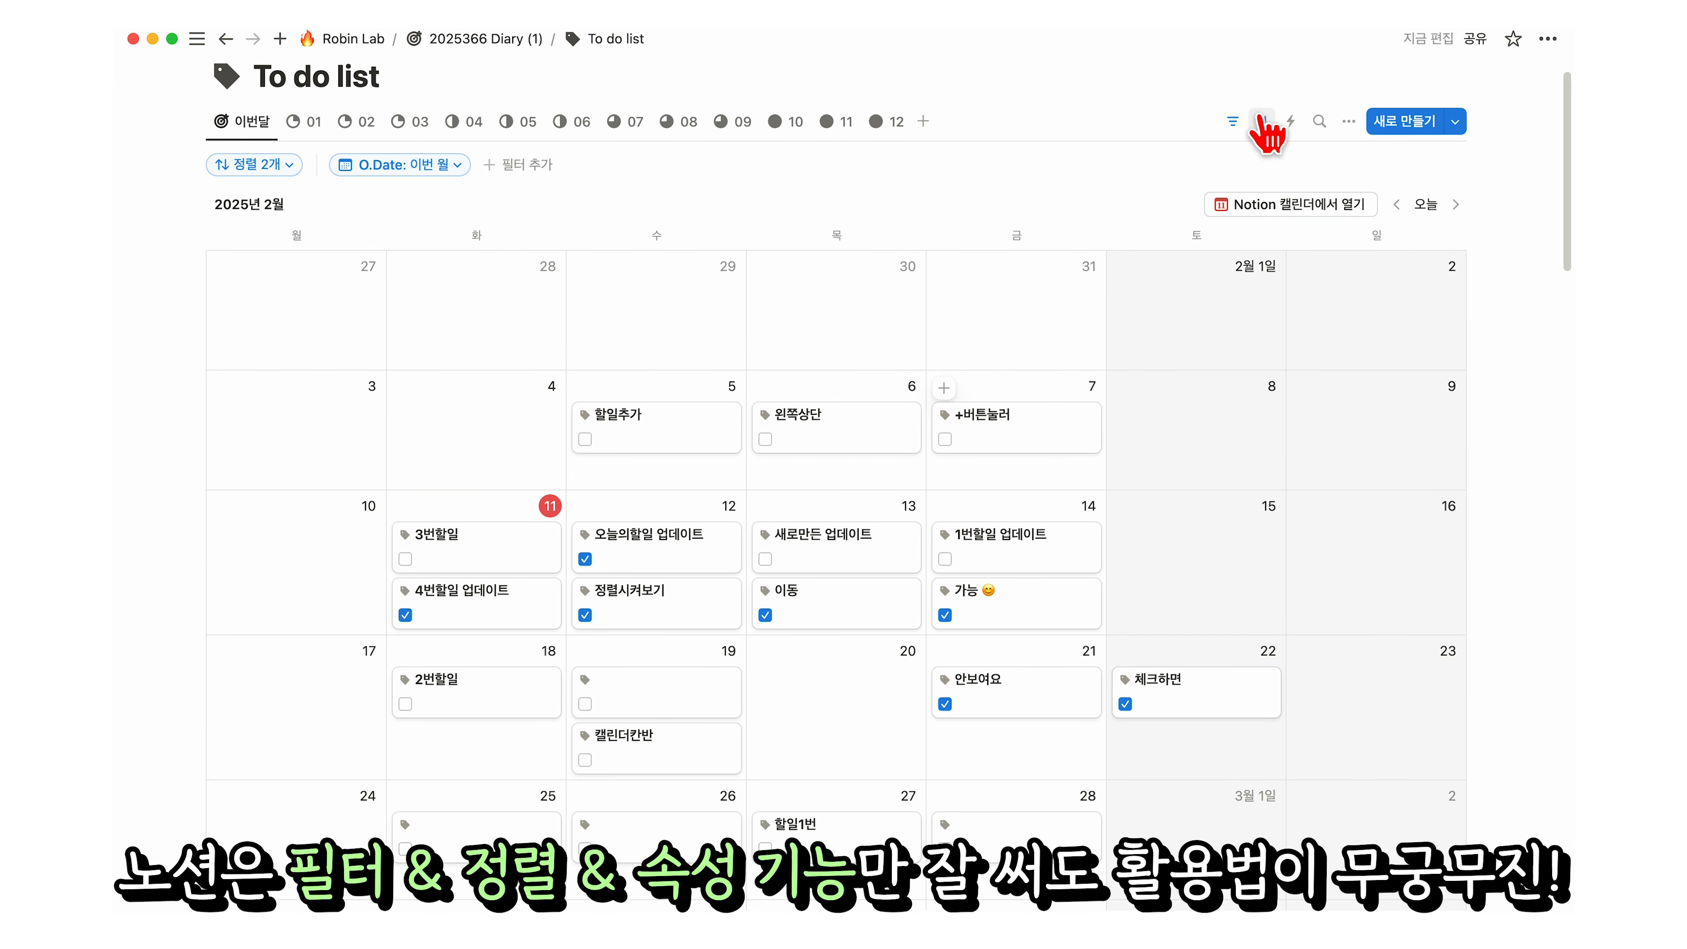
{"action": "left_click", "coordinate": [1233, 161]}
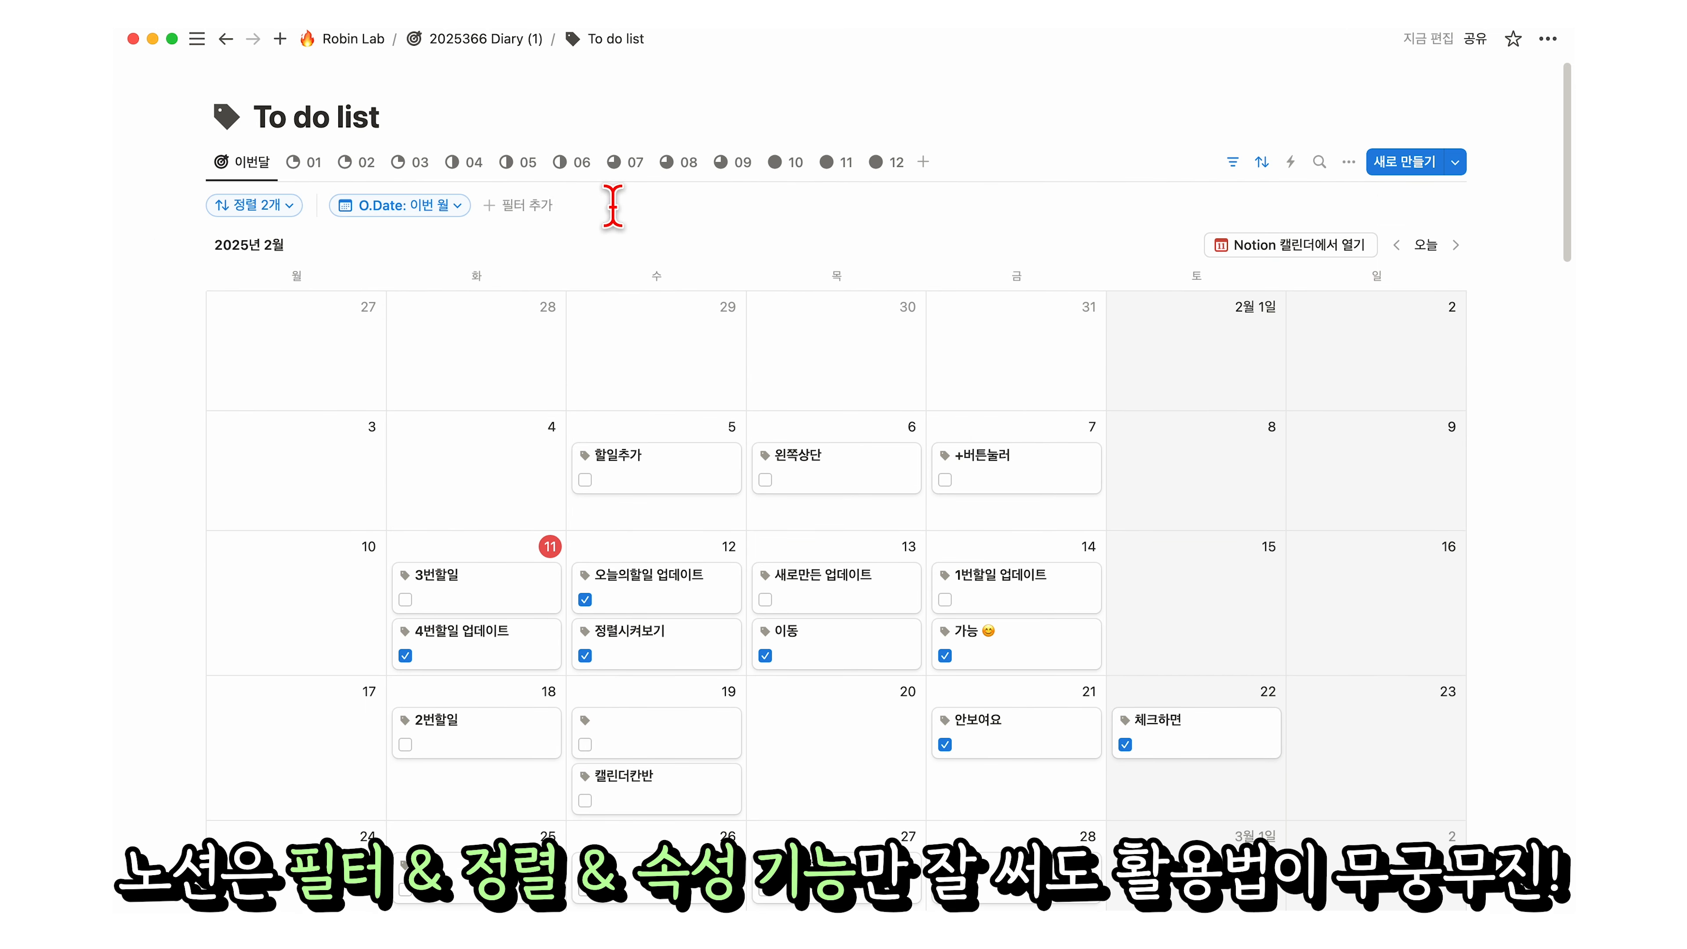
{"action": "left_click", "coordinate": [516, 212]}
{"action": "left_click", "coordinate": [413, 312]}
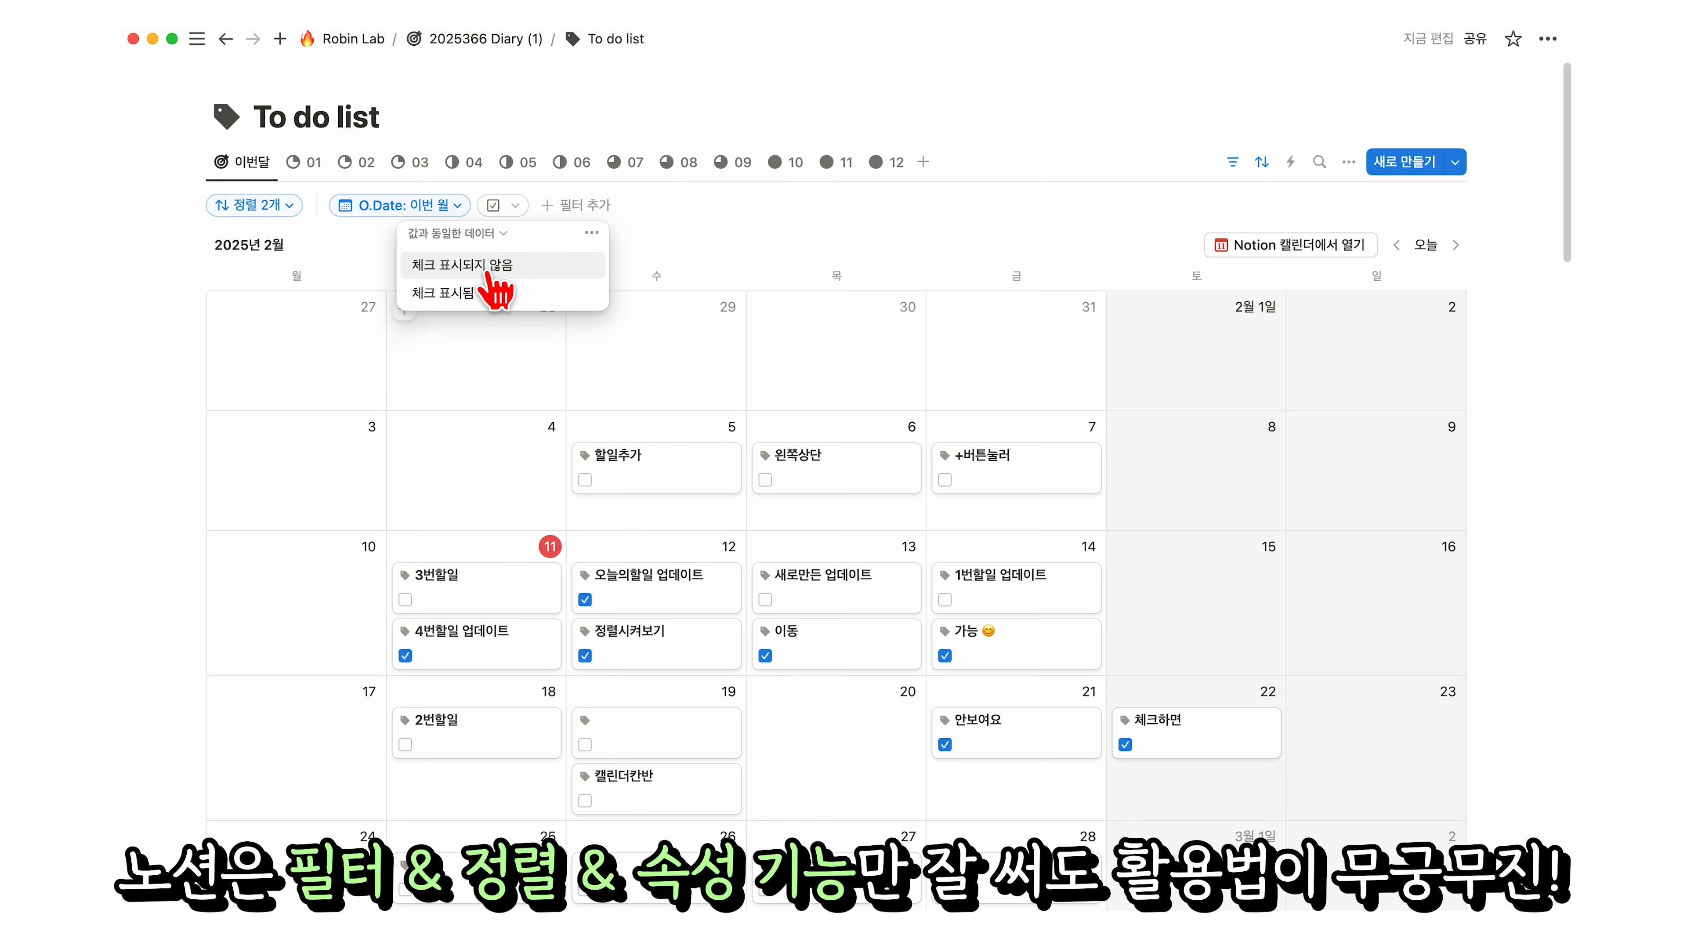
{"action": "left_click", "coordinate": [486, 265]}
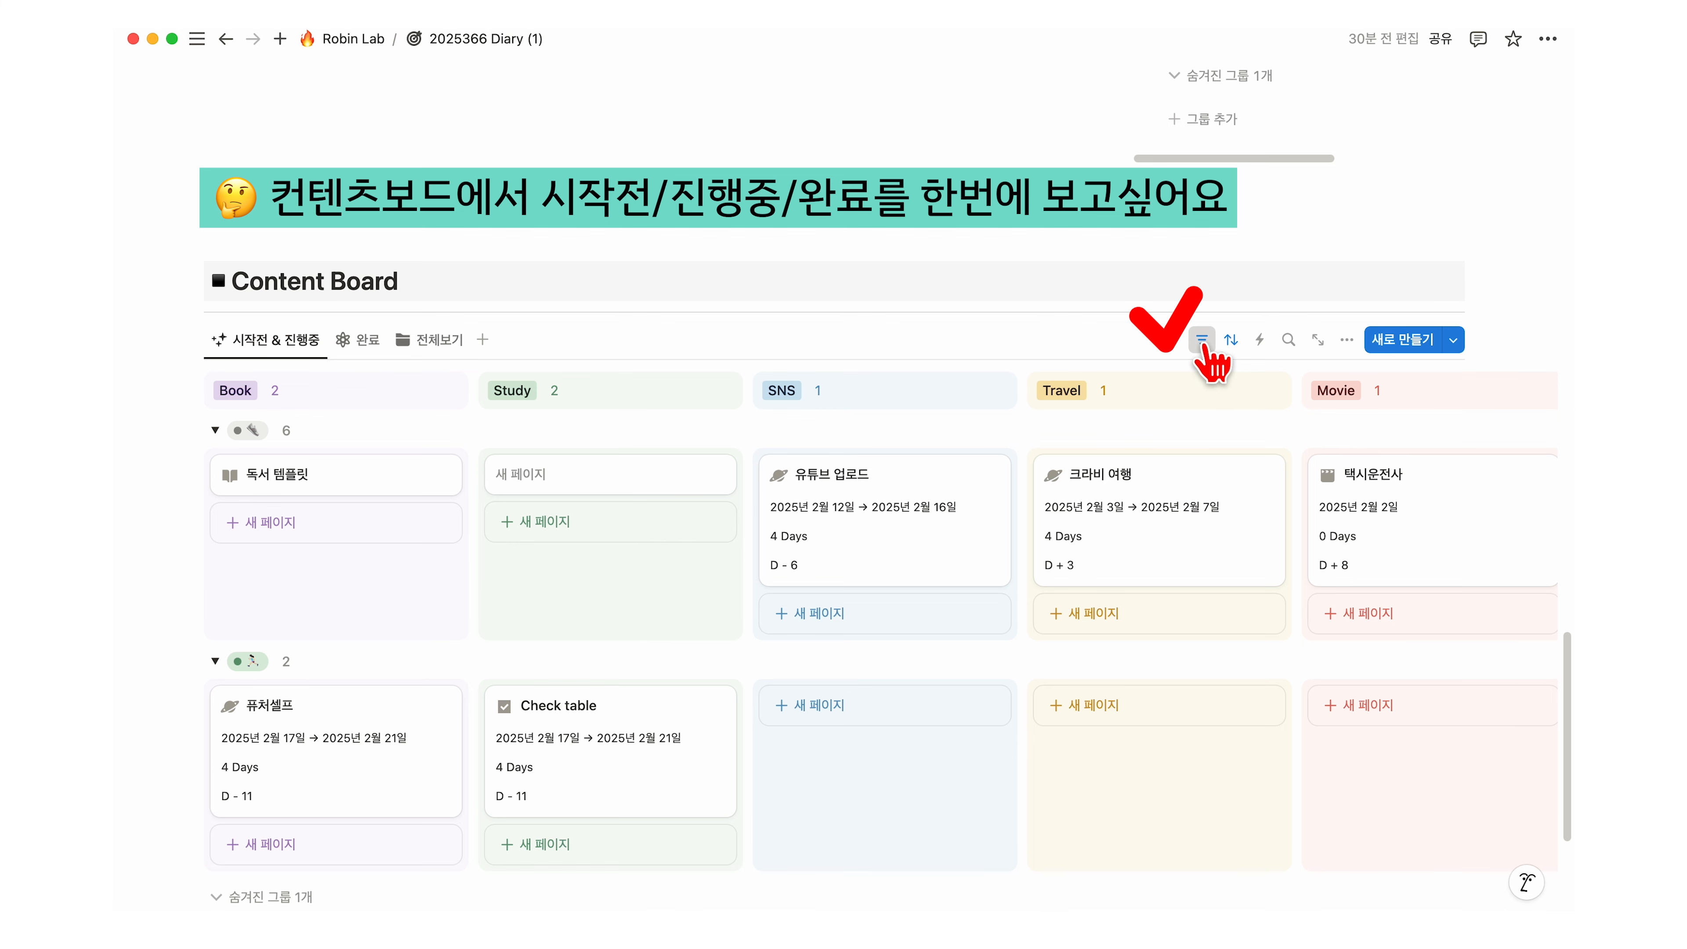
Step: Edit the Content Board's status filter to also include completed items
{"action": "left_click", "coordinate": [1202, 340]}
{"action": "left_click", "coordinate": [398, 383]}
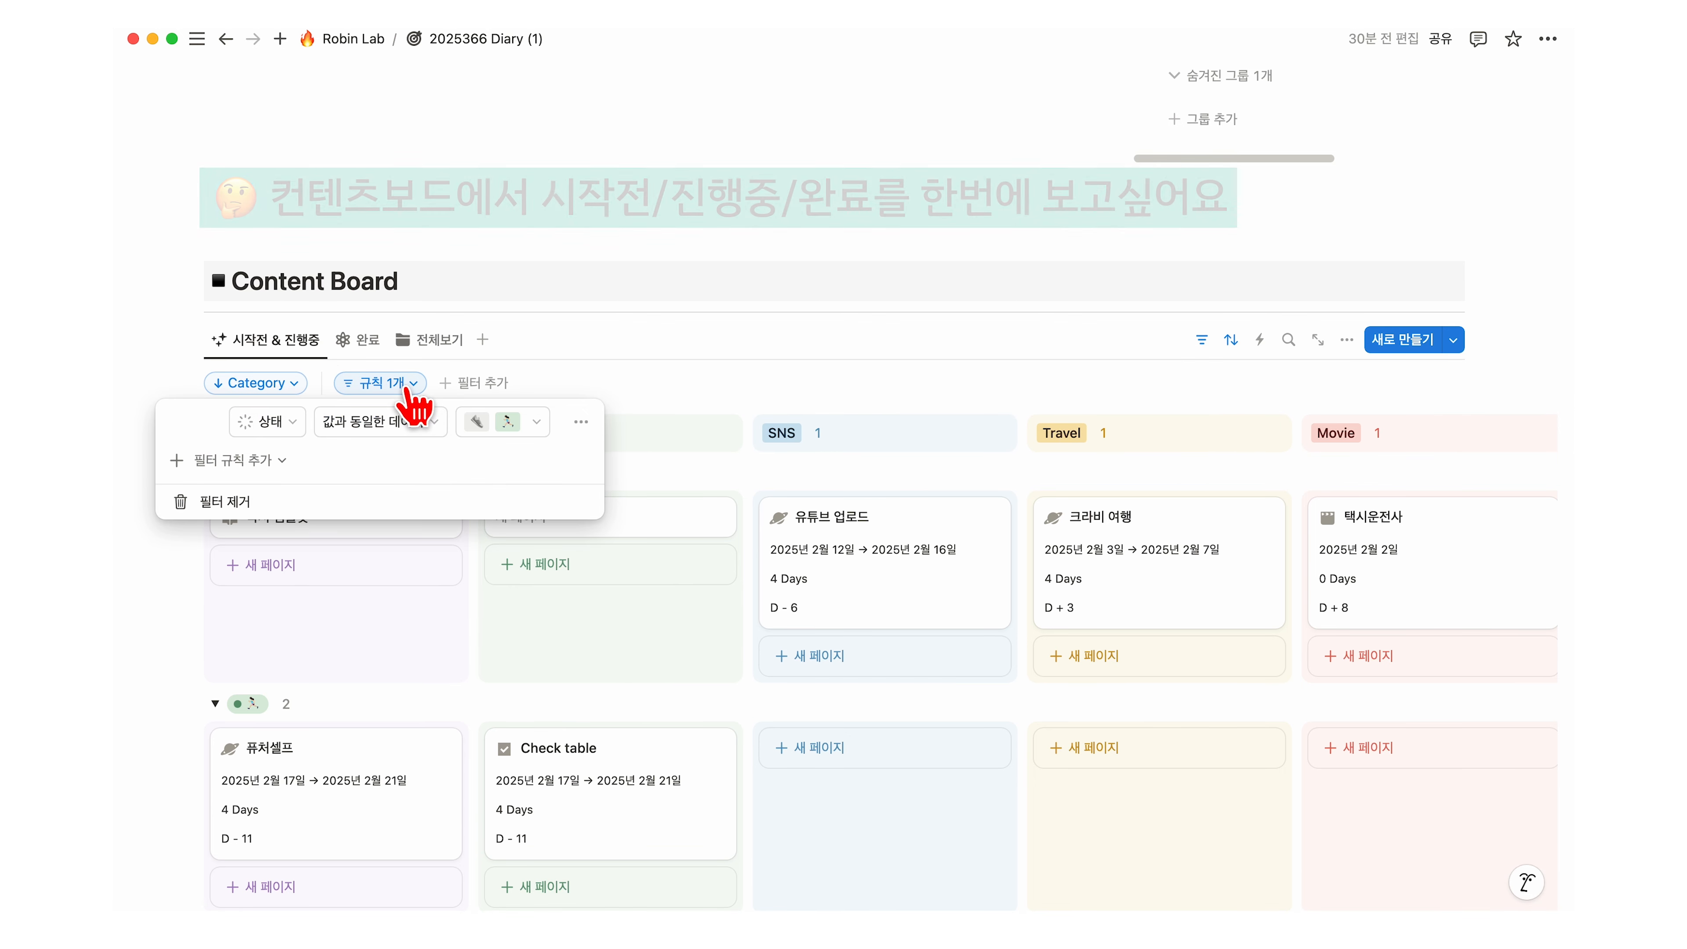
{"action": "left_click", "coordinate": [509, 425]}
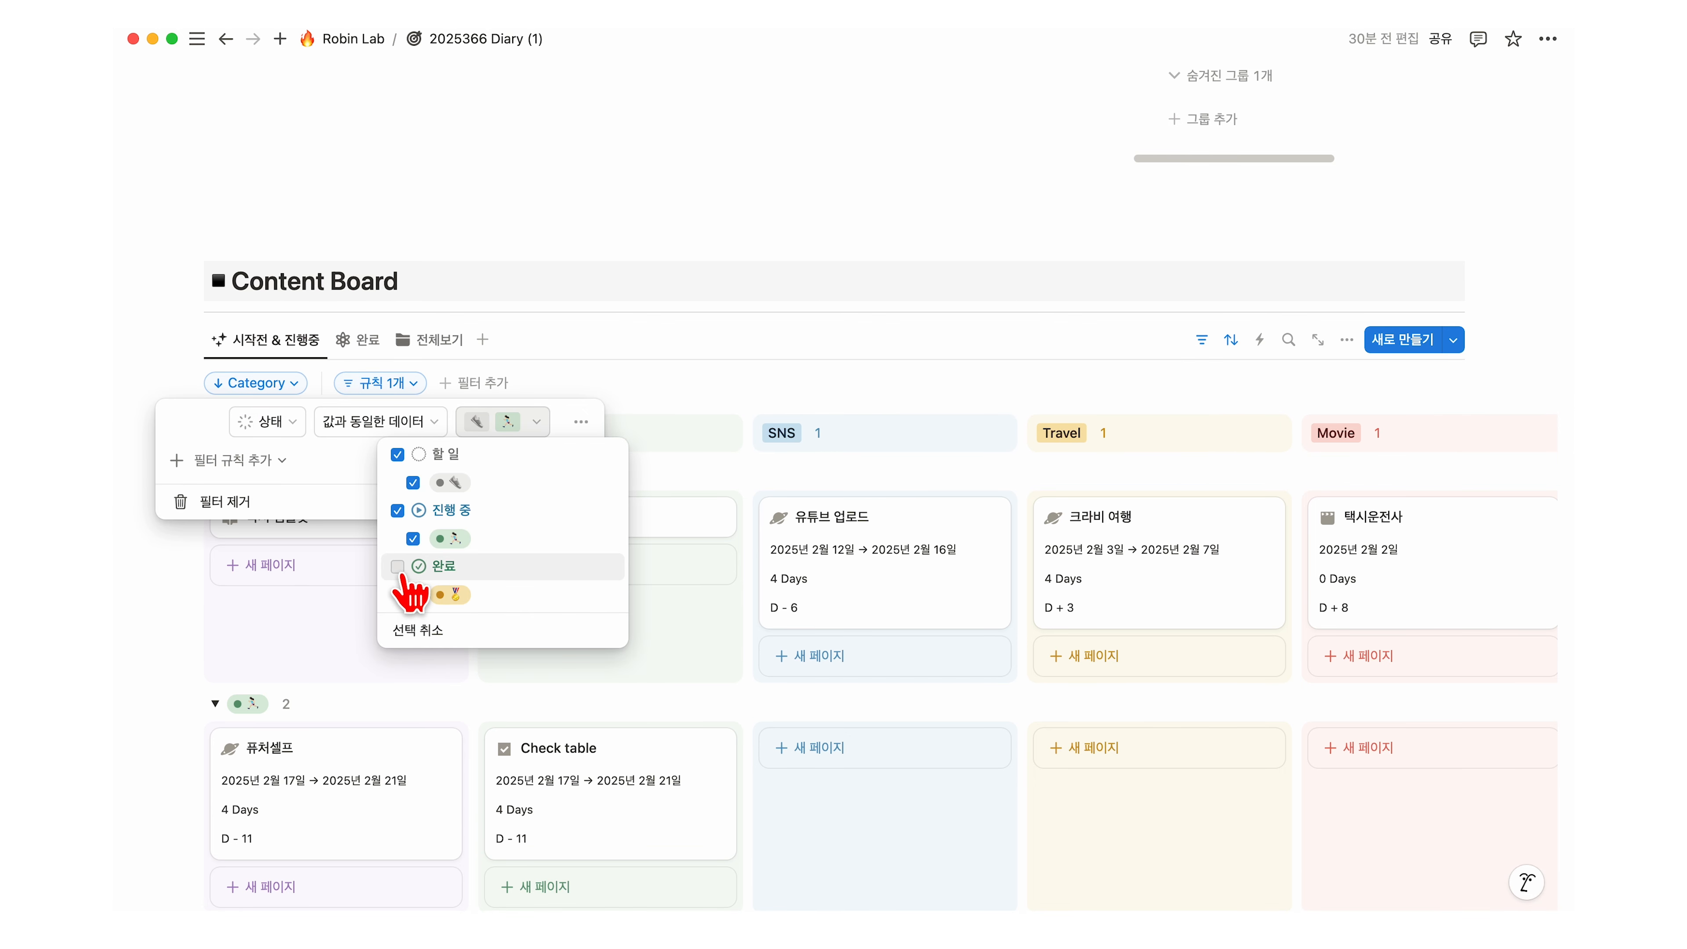
{"action": "left_click", "coordinate": [398, 565]}
{"action": "left_click", "coordinate": [325, 476]}
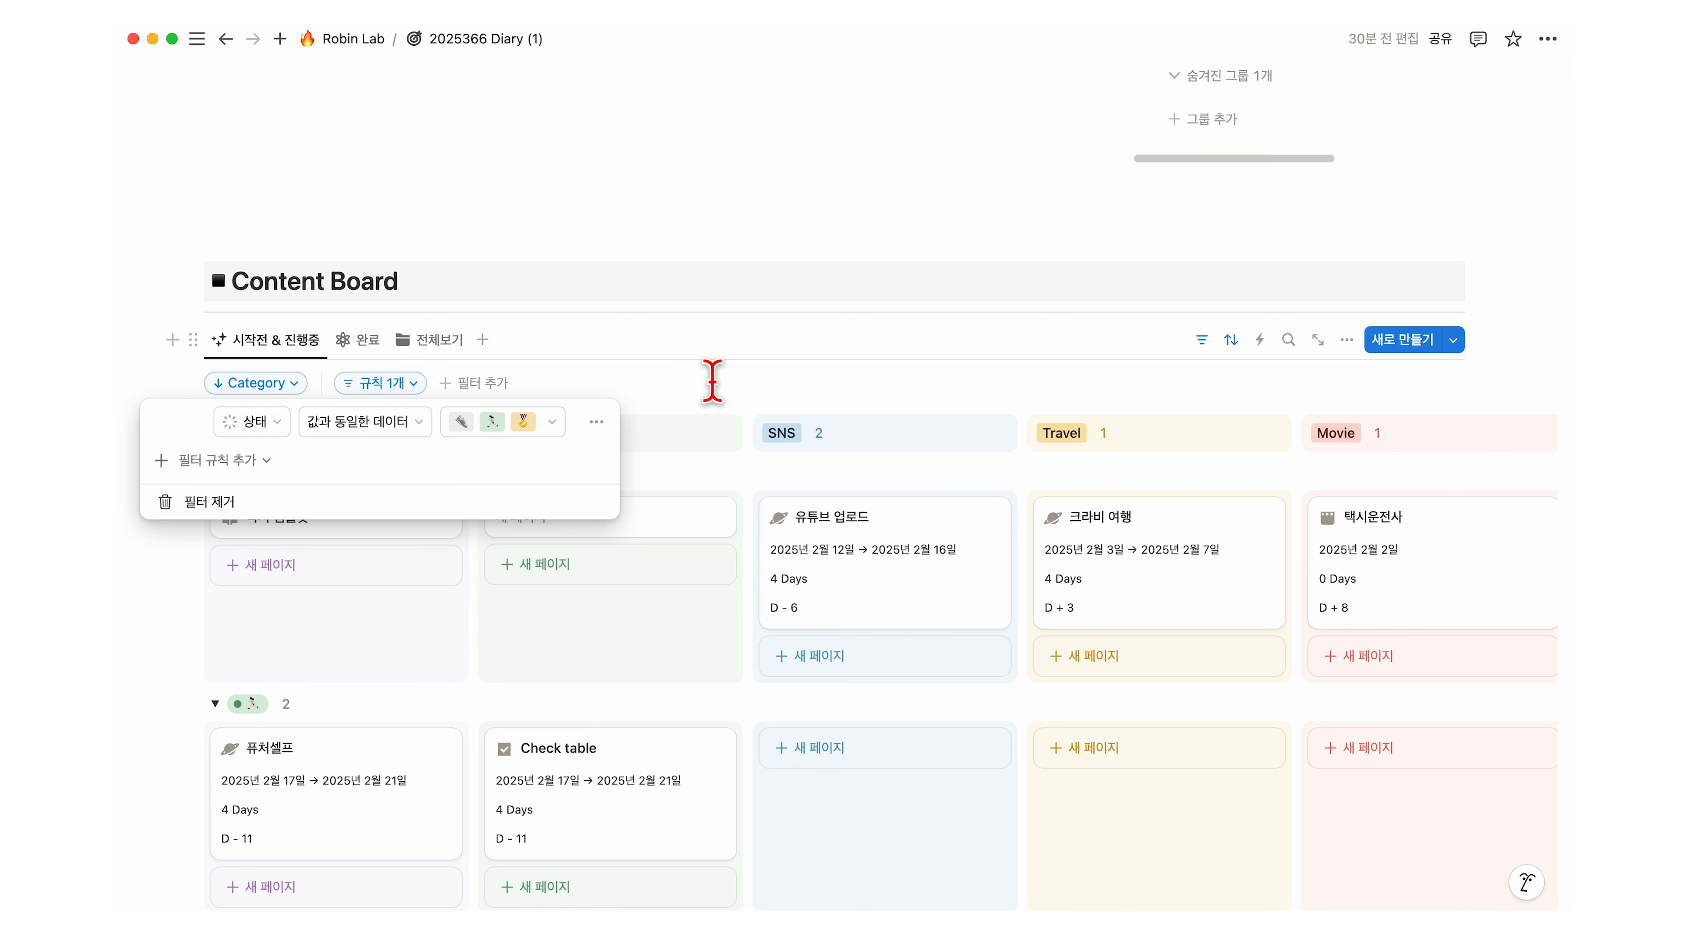
{"action": "left_click", "coordinate": [713, 381]}
{"action": "scroll", "coordinate": [705, 377], "scroll_direction": "down", "scroll_amount": 5}
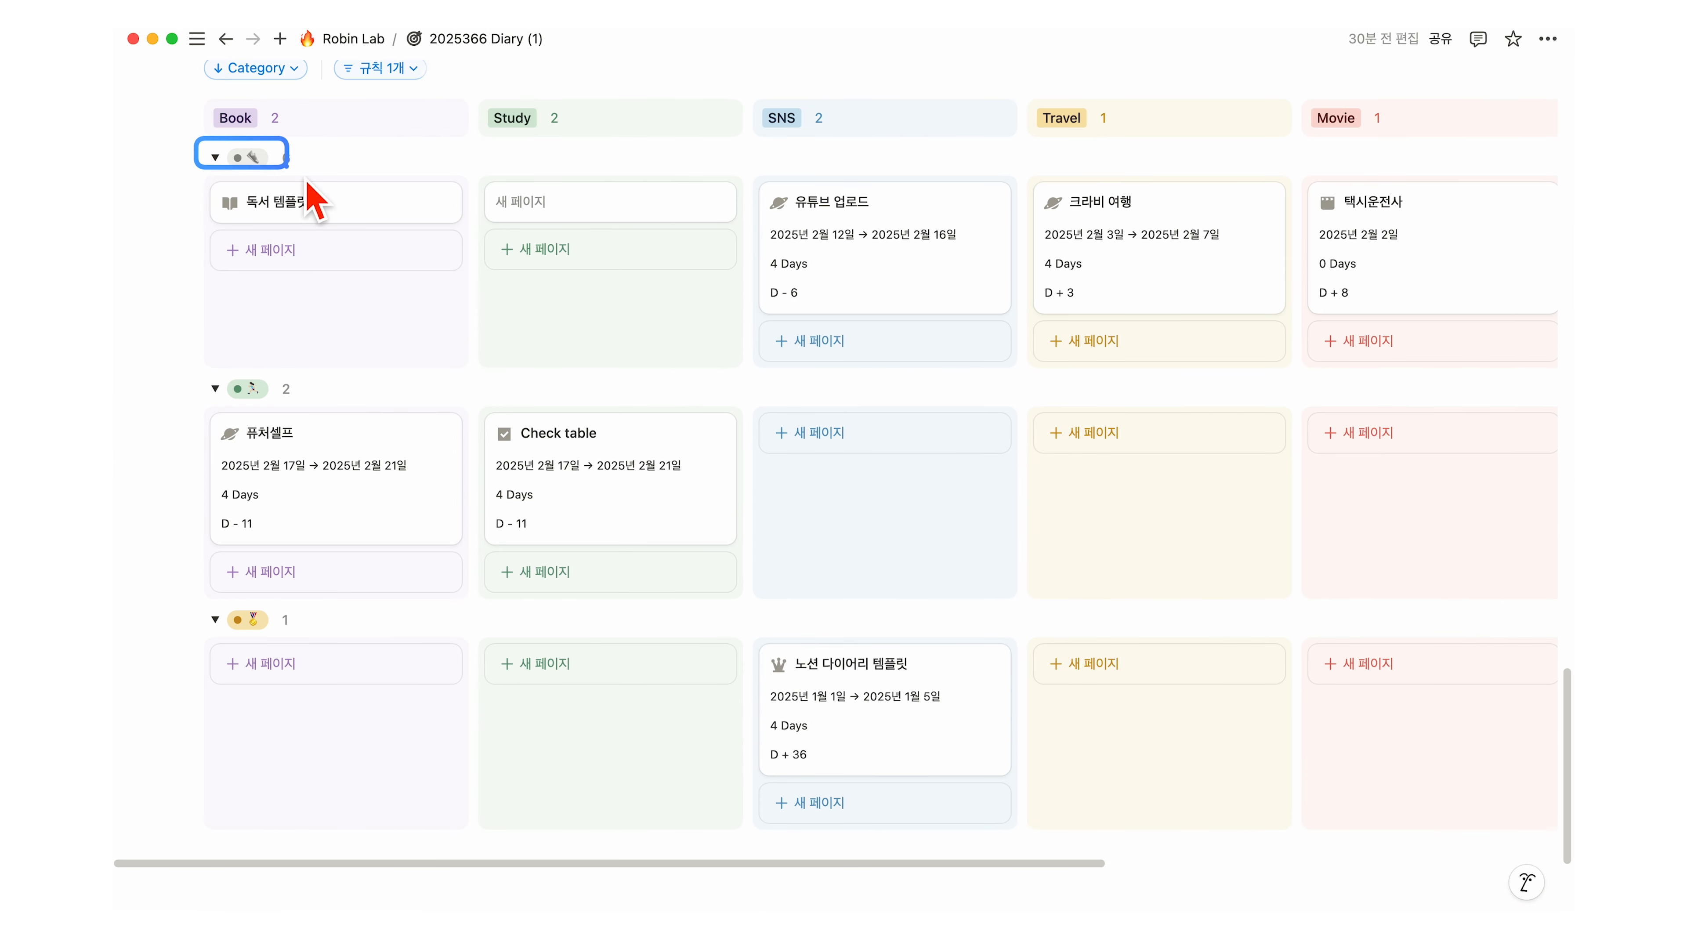
Step: Drag 유튜브 업로드 into the SNS column's third group, above 노션 다이어리 템플릿
{"action": "left_click_drag", "start_coordinate": [198, 373], "coordinate": [335, 403]}
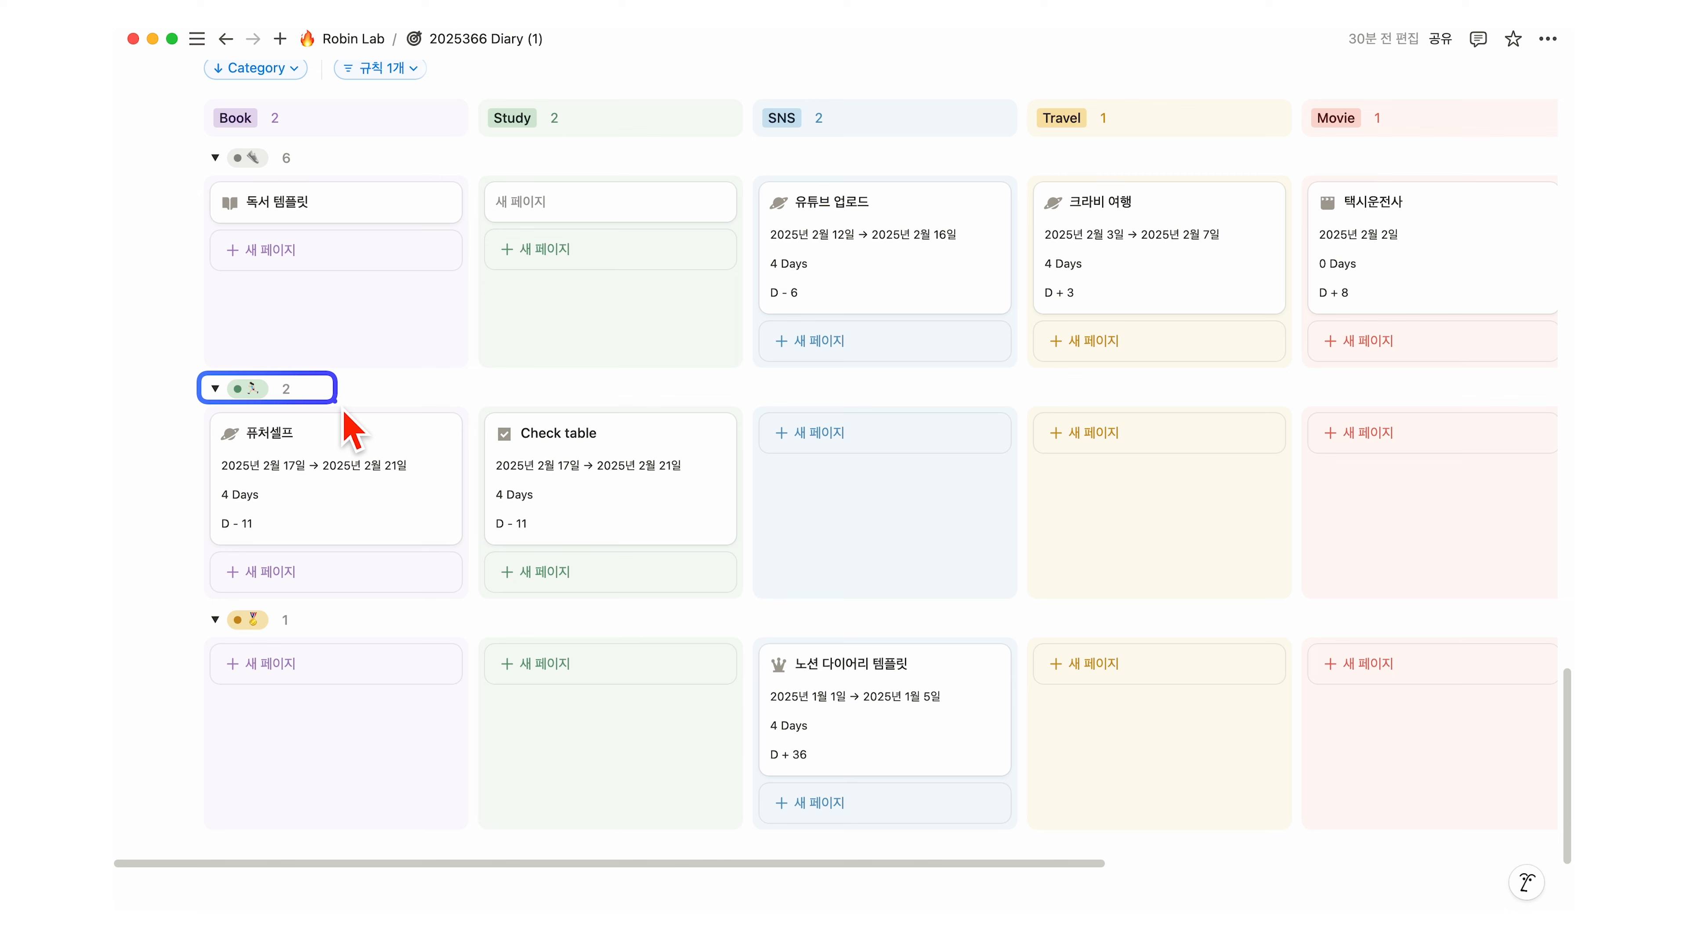
{"action": "left_click_drag", "start_coordinate": [202, 598], "coordinate": [305, 637]}
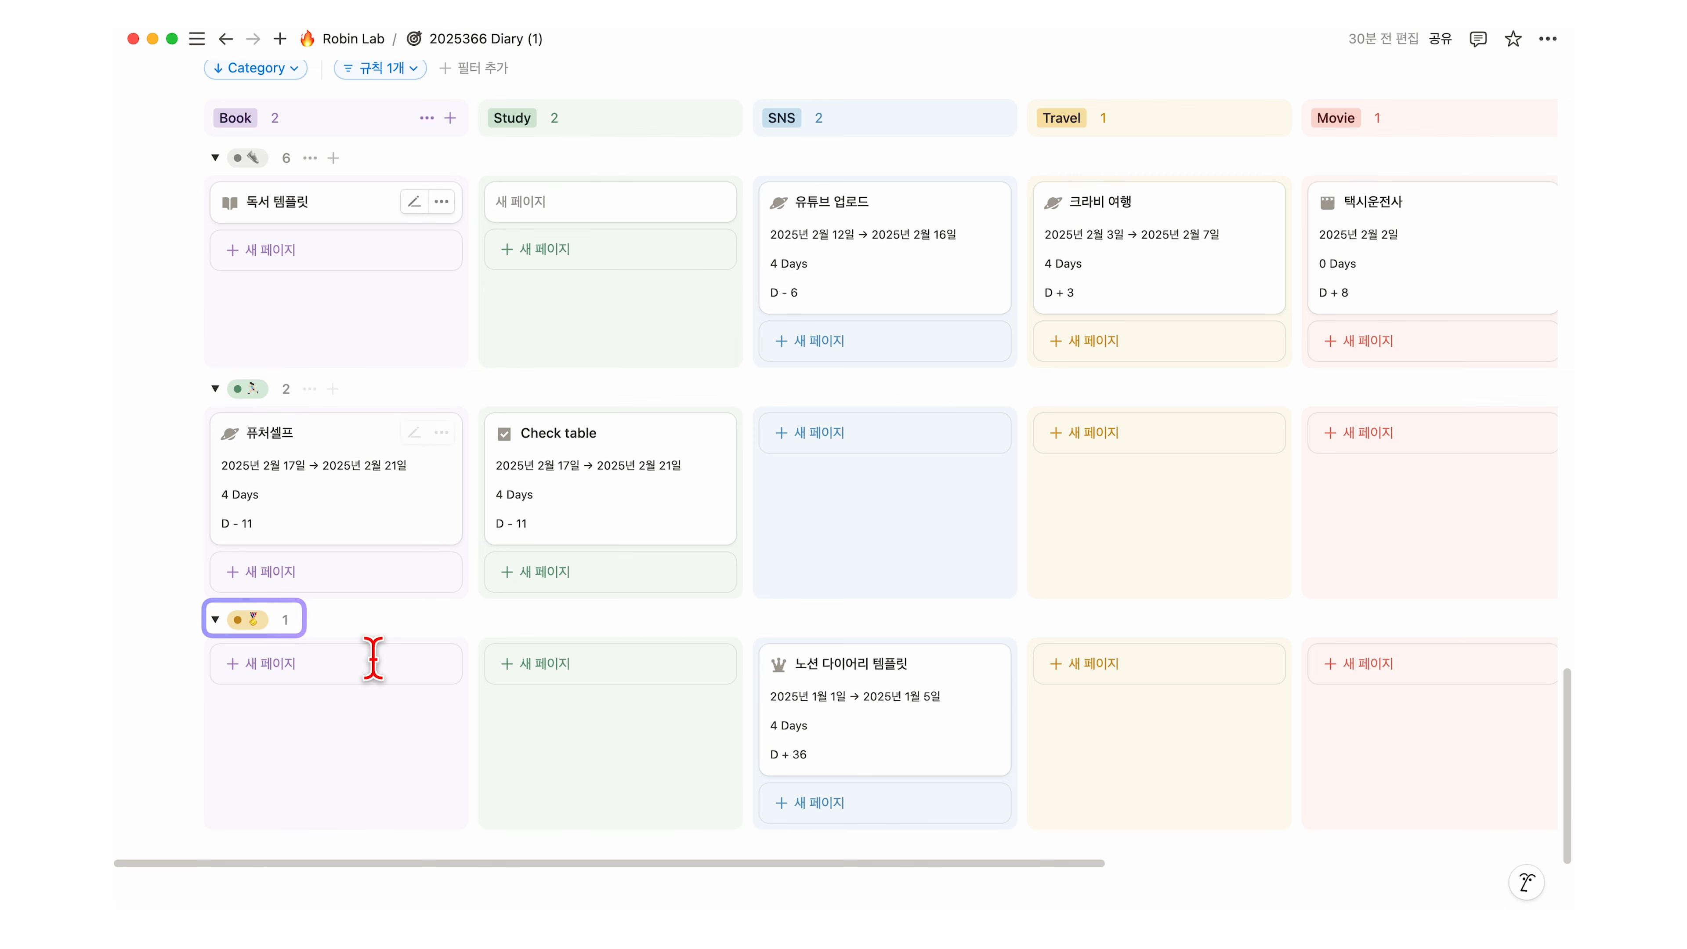
{"action": "scroll", "coordinate": [616, 541], "scroll_direction": "up", "scroll_amount": 1}
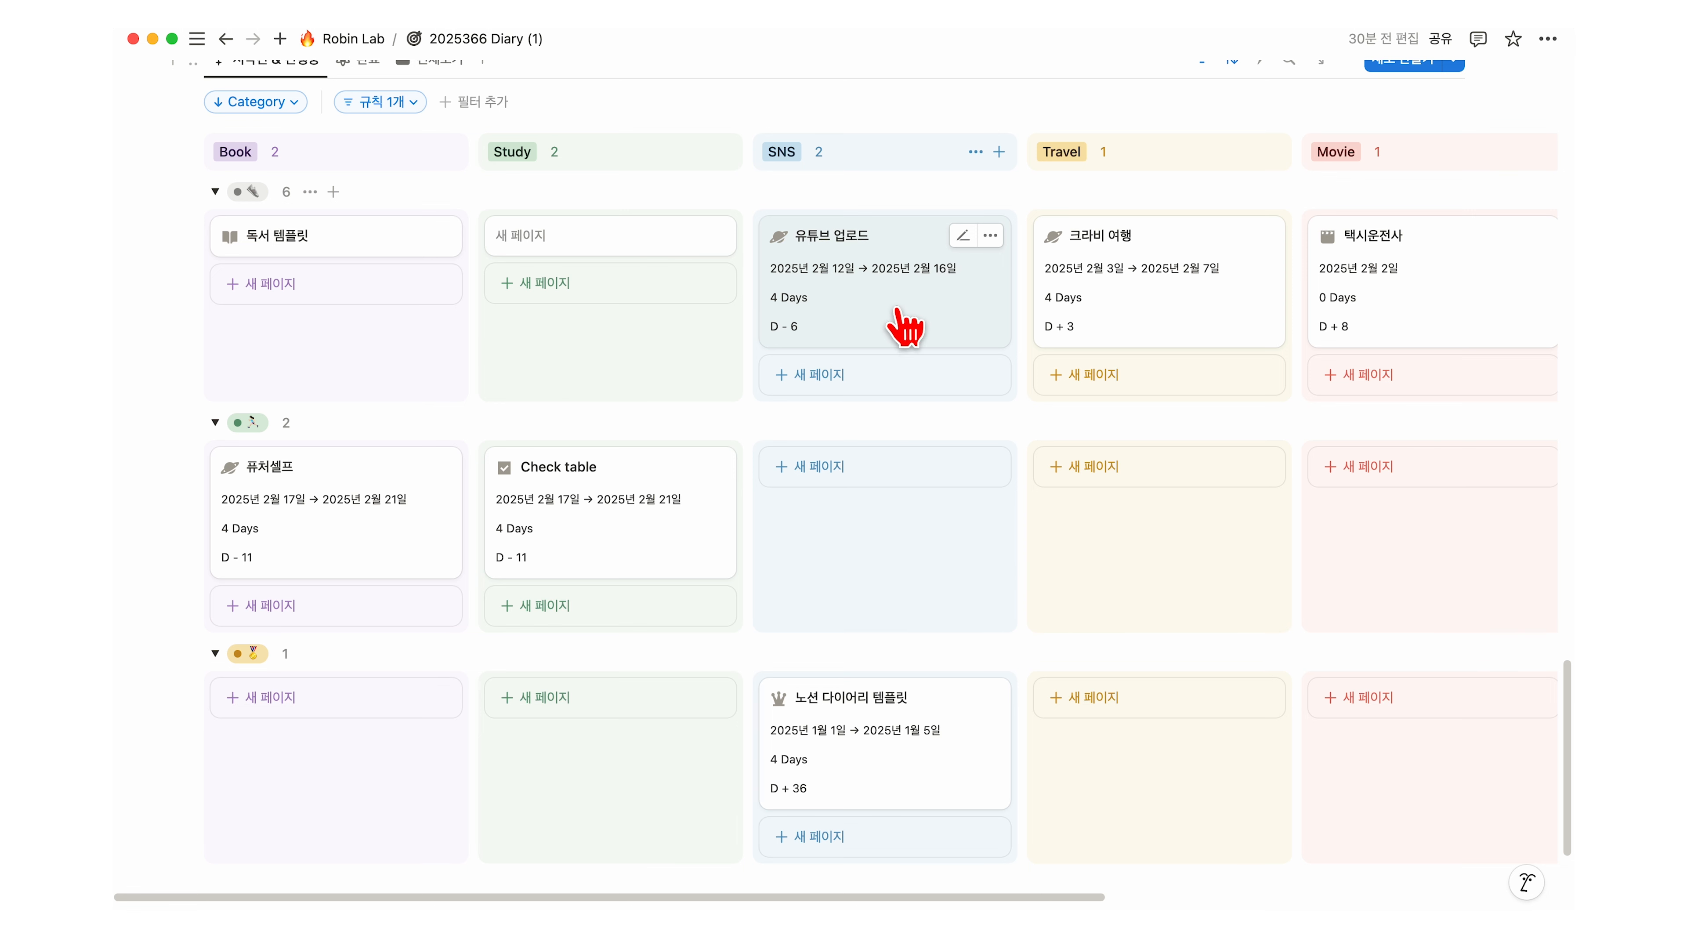
{"action": "left_click", "coordinate": [907, 326]}
{"action": "left_click_drag", "start_coordinate": [975, 293], "coordinate": [946, 545]}
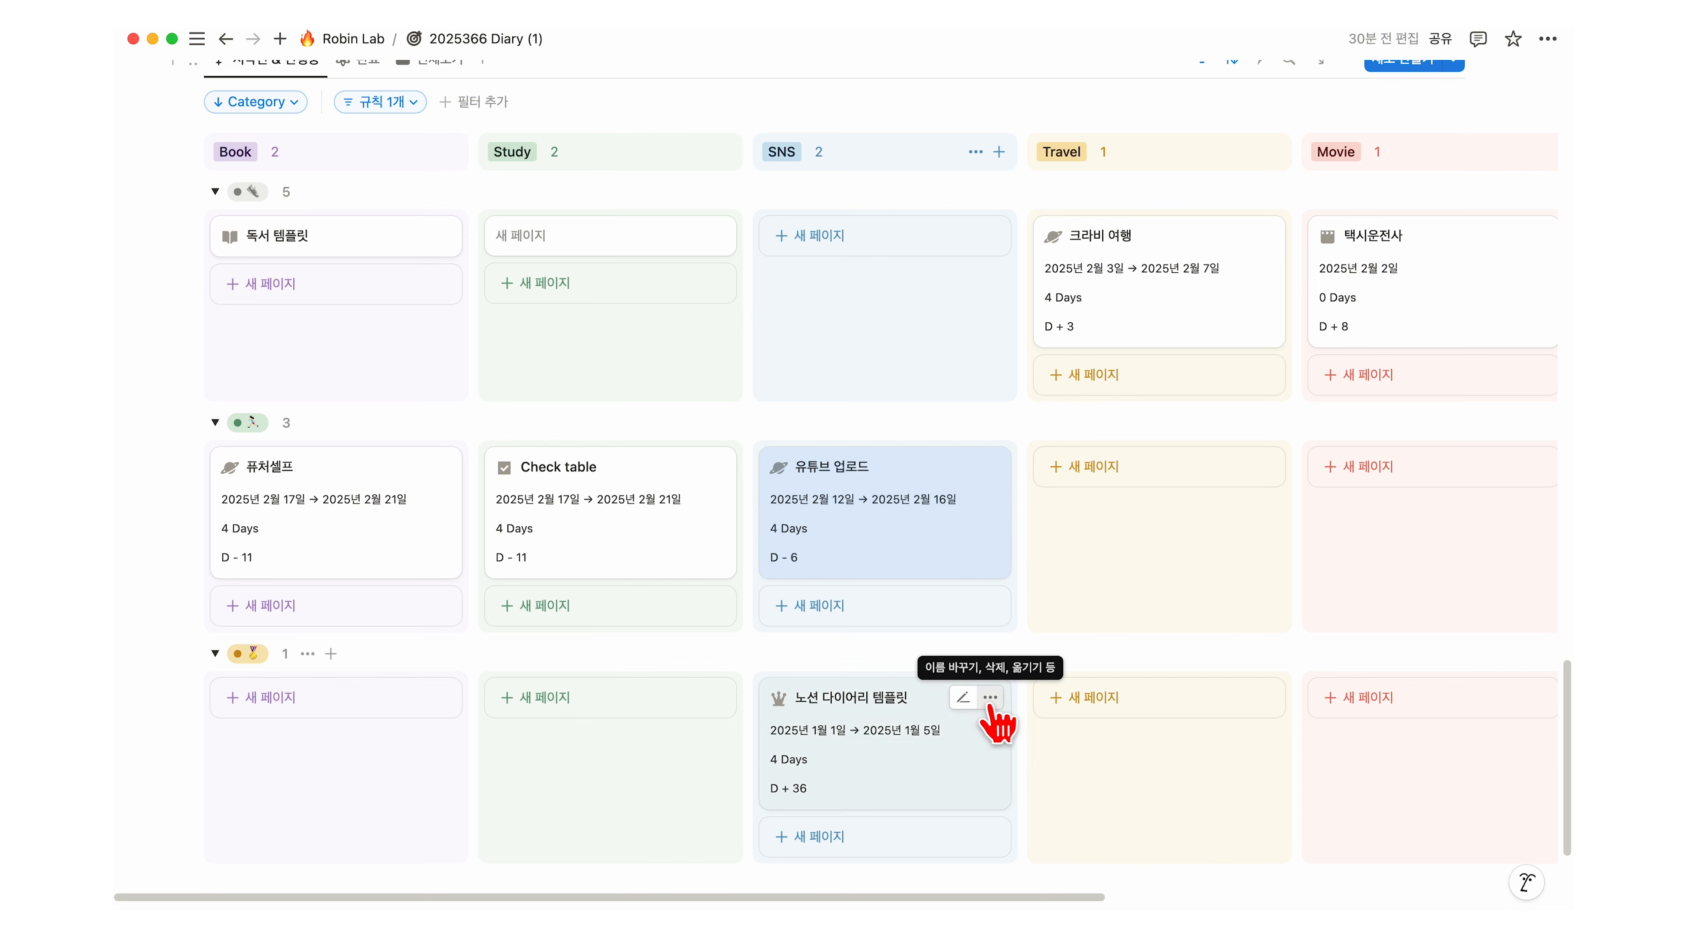
{"action": "left_click_drag", "start_coordinate": [962, 539], "coordinate": [972, 720]}
{"action": "scroll", "coordinate": [983, 781], "scroll_direction": "down", "scroll_amount": 1}
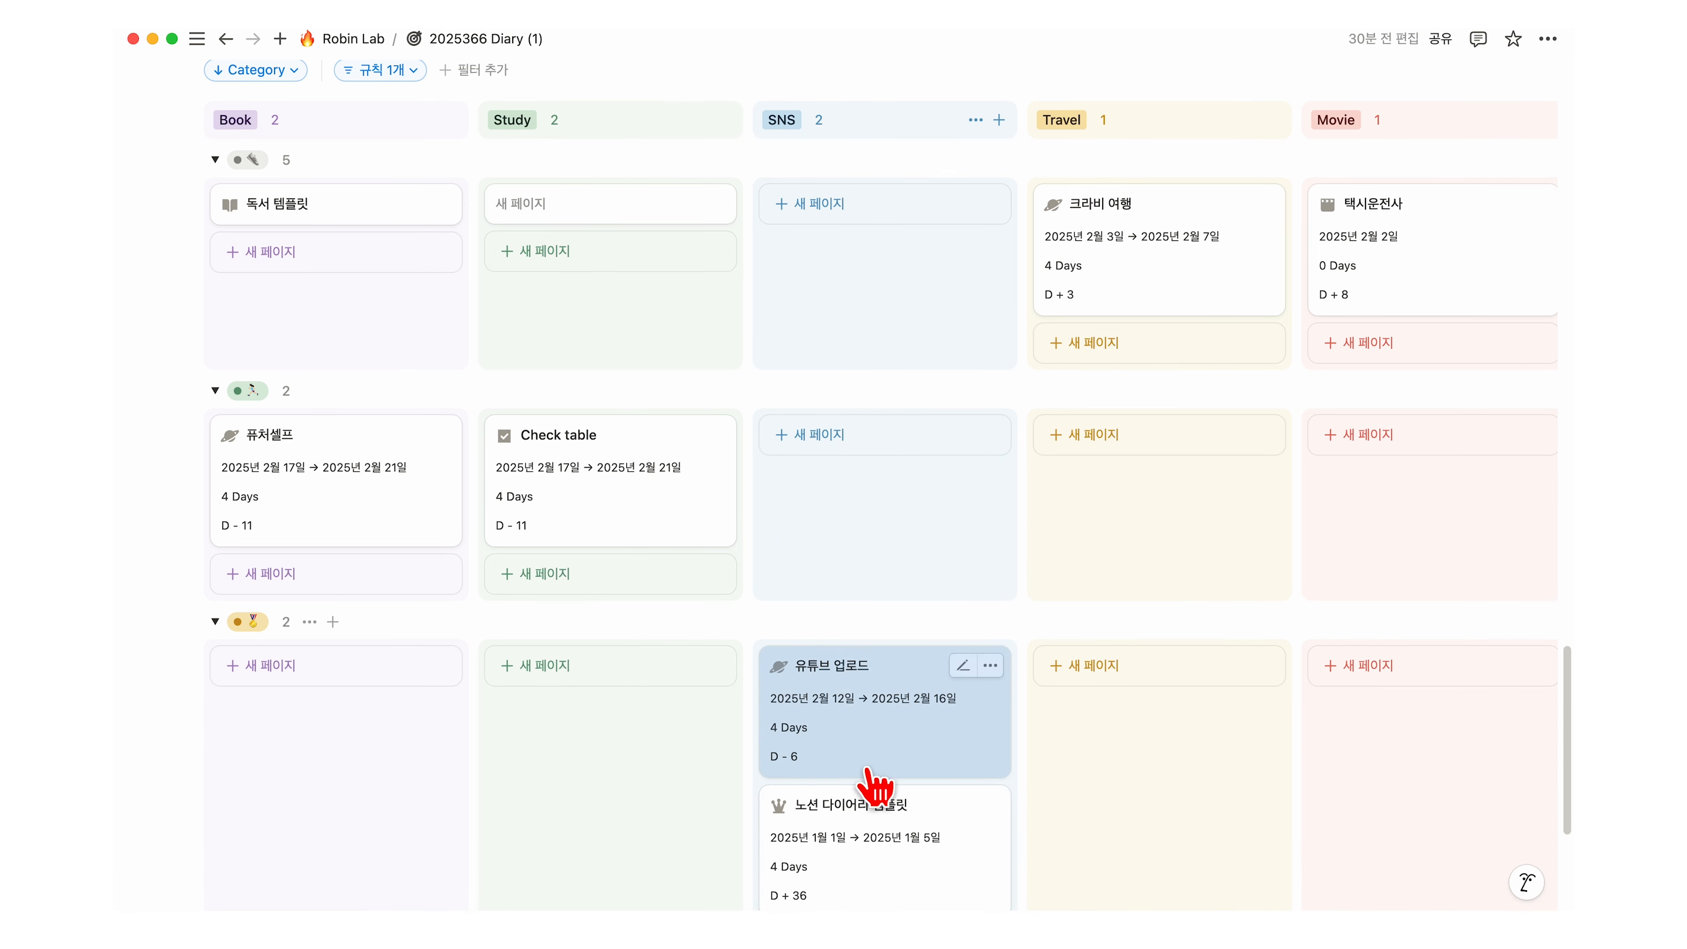
{"action": "left_click_drag", "start_coordinate": [916, 746], "coordinate": [896, 603]}
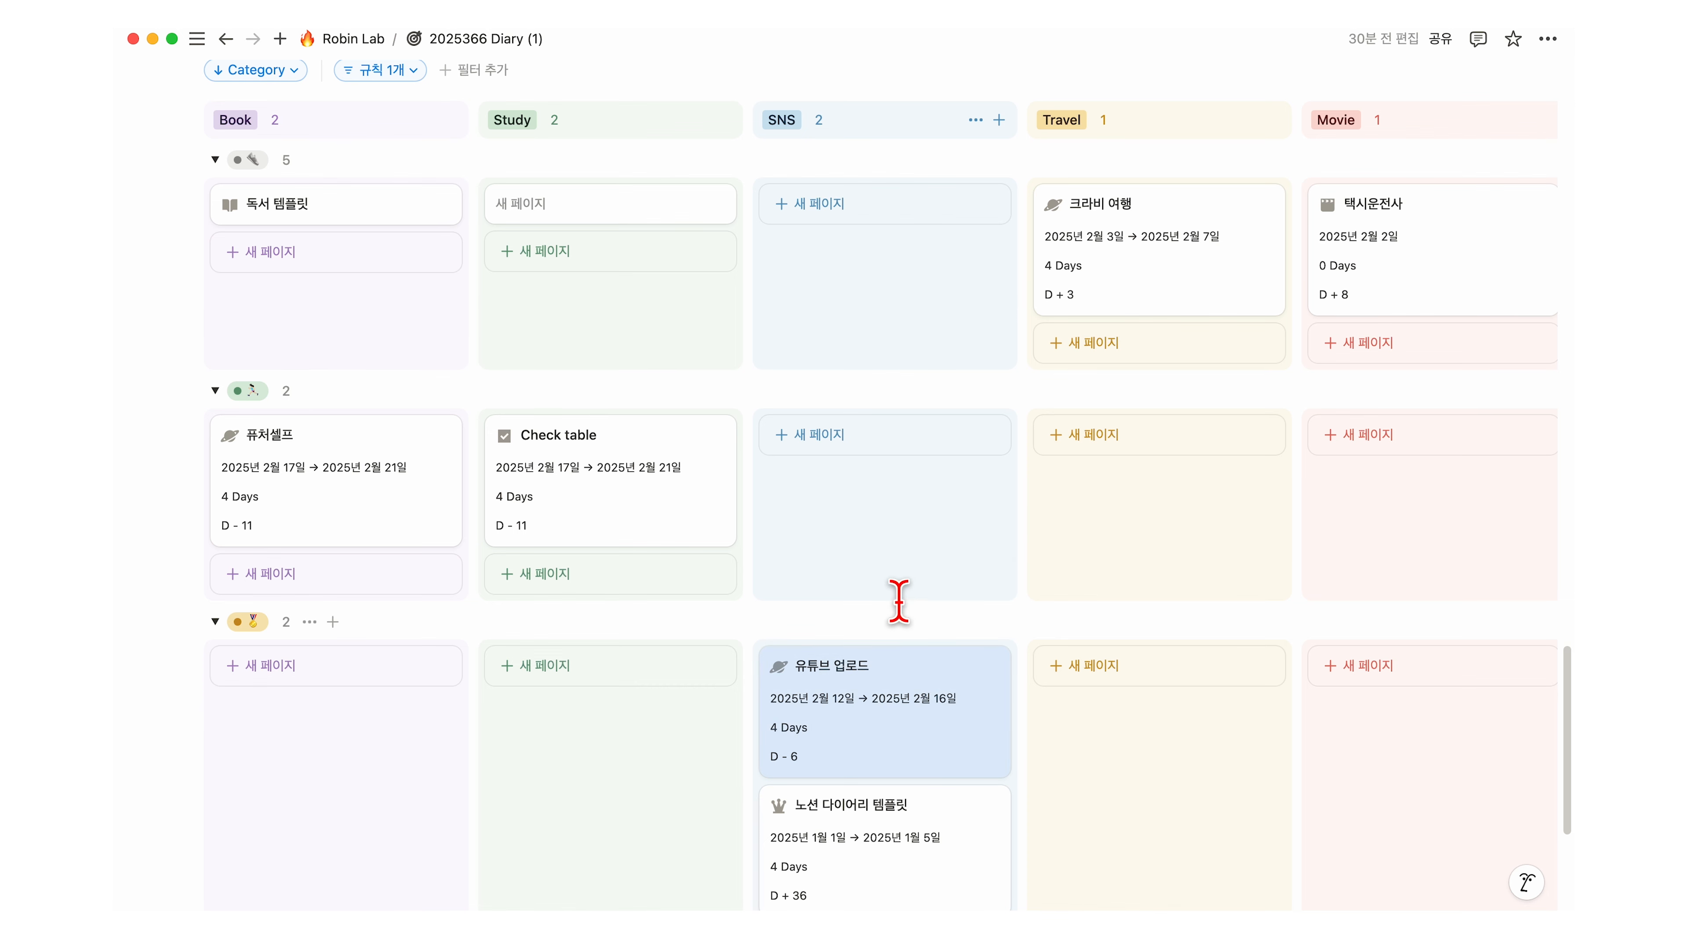
Step: Check the Check table card's date range and close the picker unchanged
{"action": "left_click", "coordinate": [553, 480]}
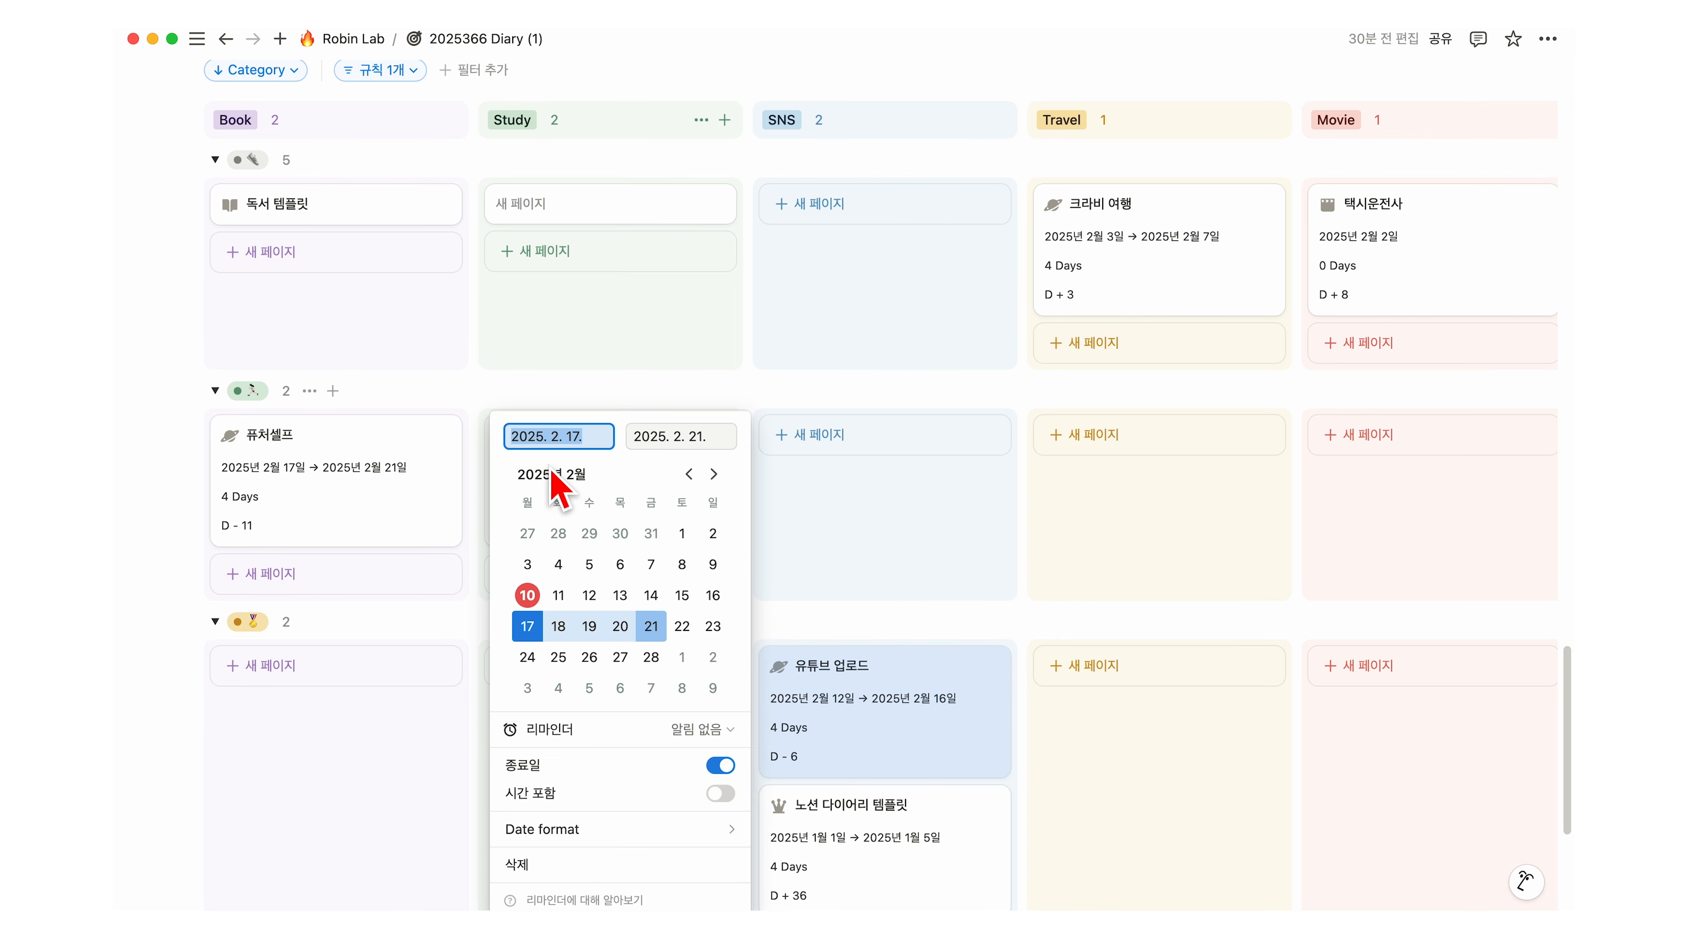
{"action": "left_click", "coordinate": [823, 607]}
{"action": "scroll", "coordinate": [819, 608], "scroll_direction": "up", "scroll_amount": 6}
Step: On the Contents calendar, stretch the 크라비 여행 bar to end on Sunday the 9th
{"action": "scroll", "coordinate": [819, 608], "scroll_direction": "up", "scroll_amount": 10}
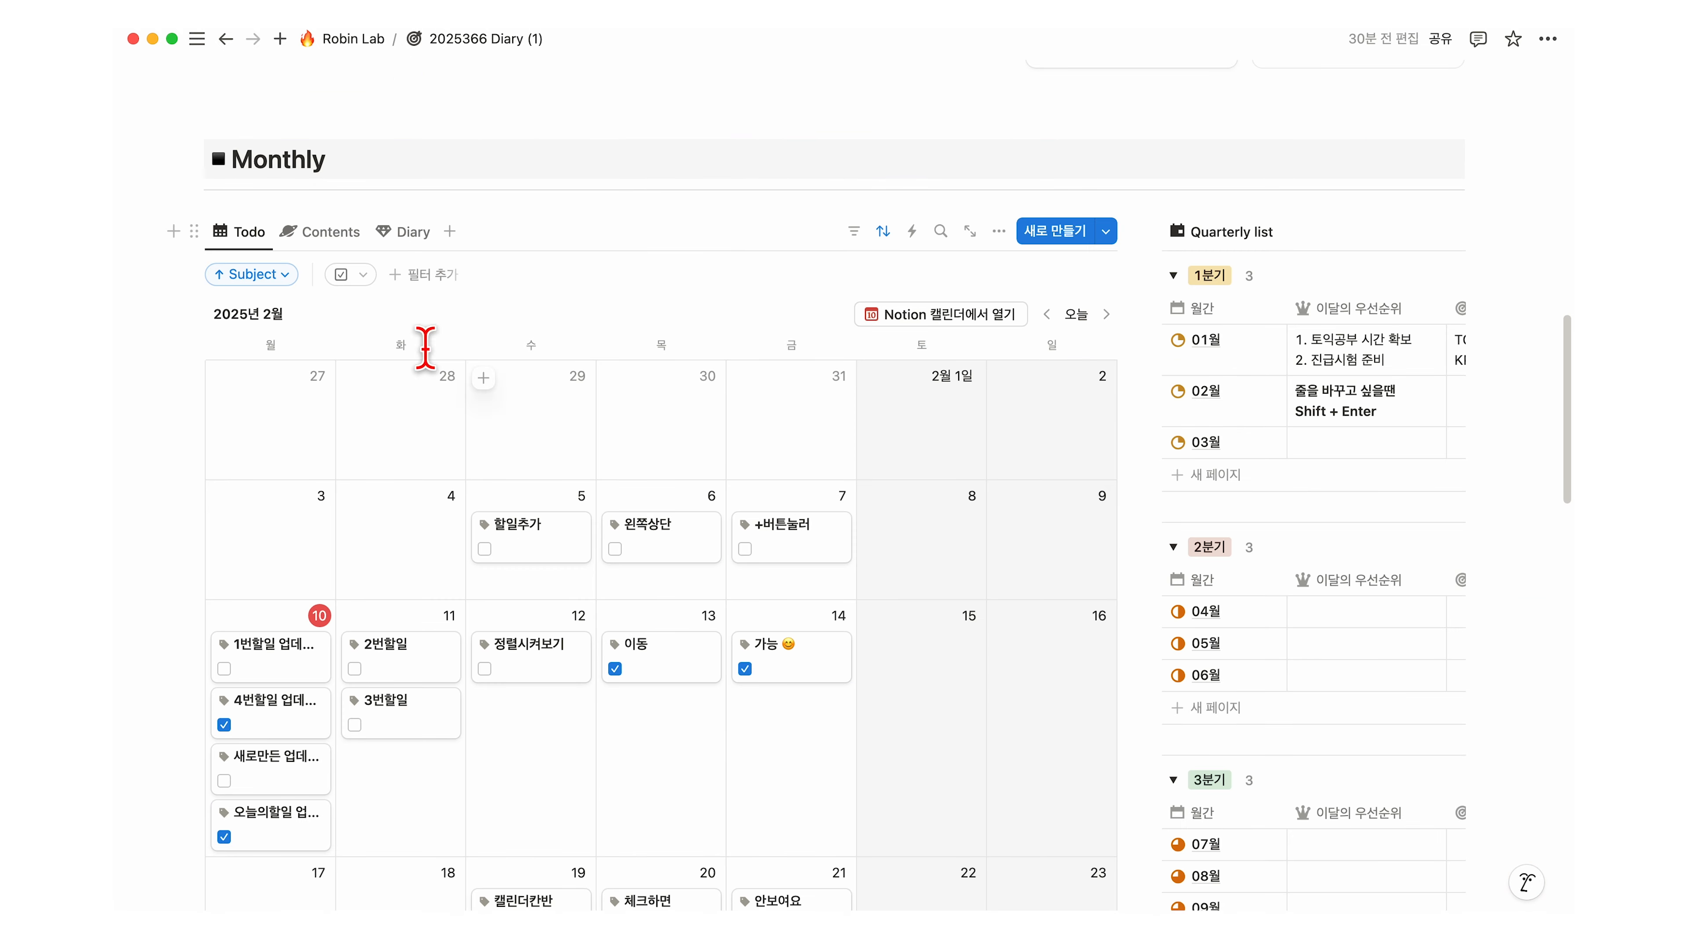
{"action": "left_click", "coordinate": [333, 244]}
{"action": "scroll", "coordinate": [742, 377], "scroll_direction": "down", "scroll_amount": 4}
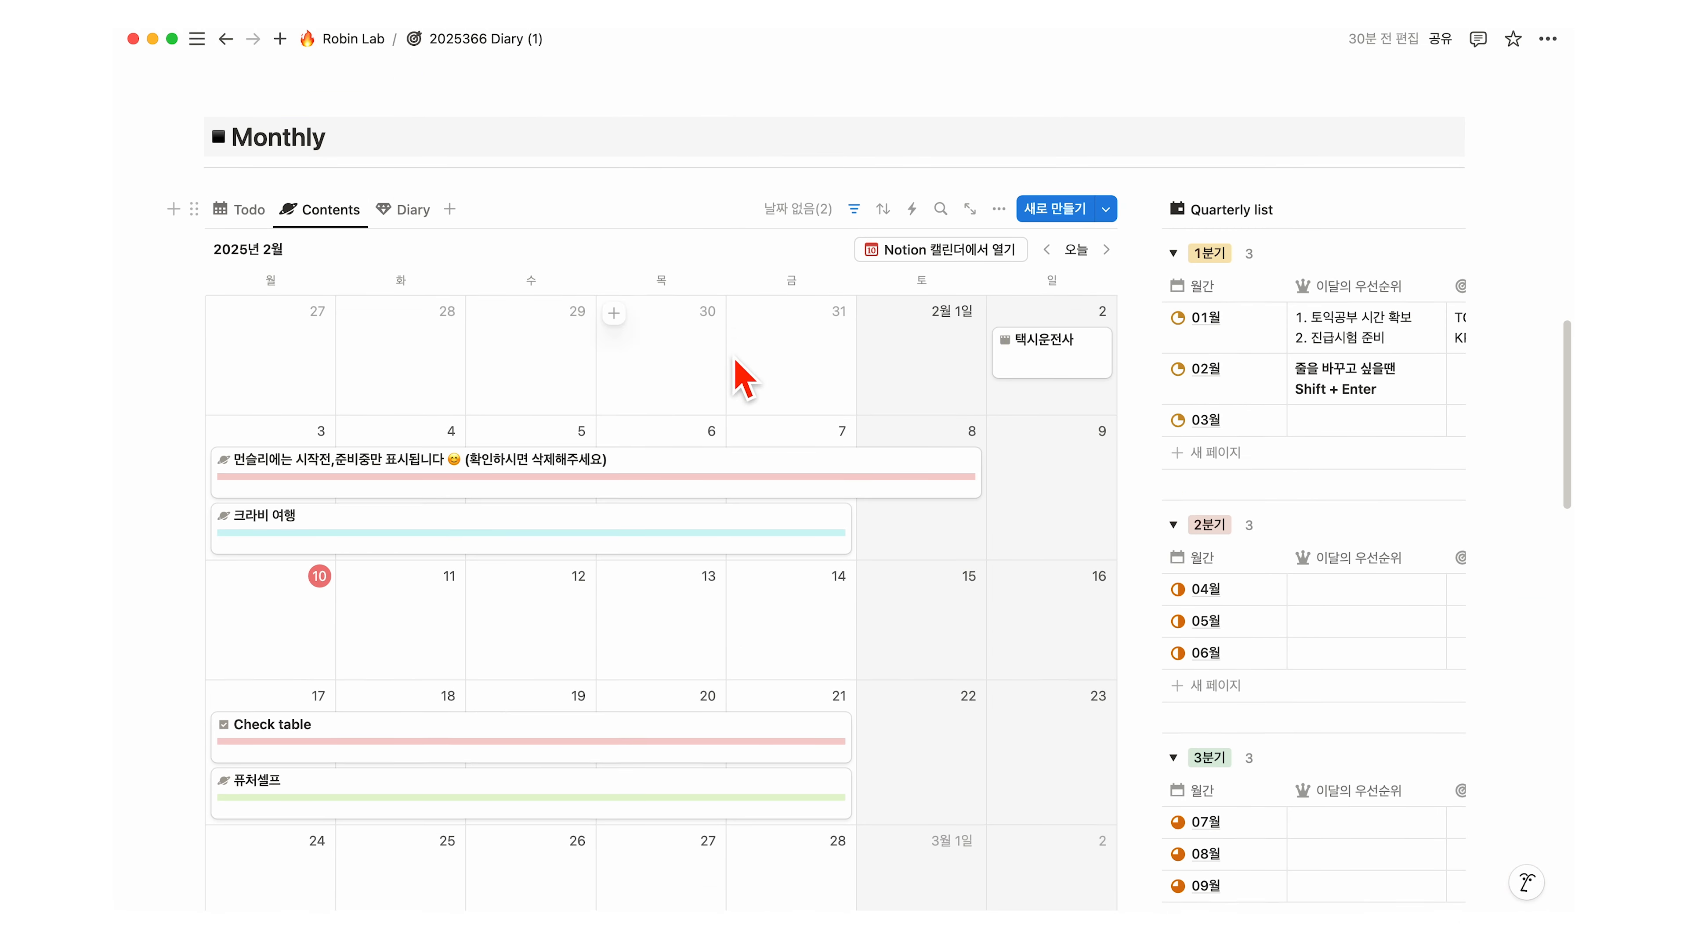
{"action": "left_click_drag", "start_coordinate": [851, 408], "coordinate": [1081, 424]}
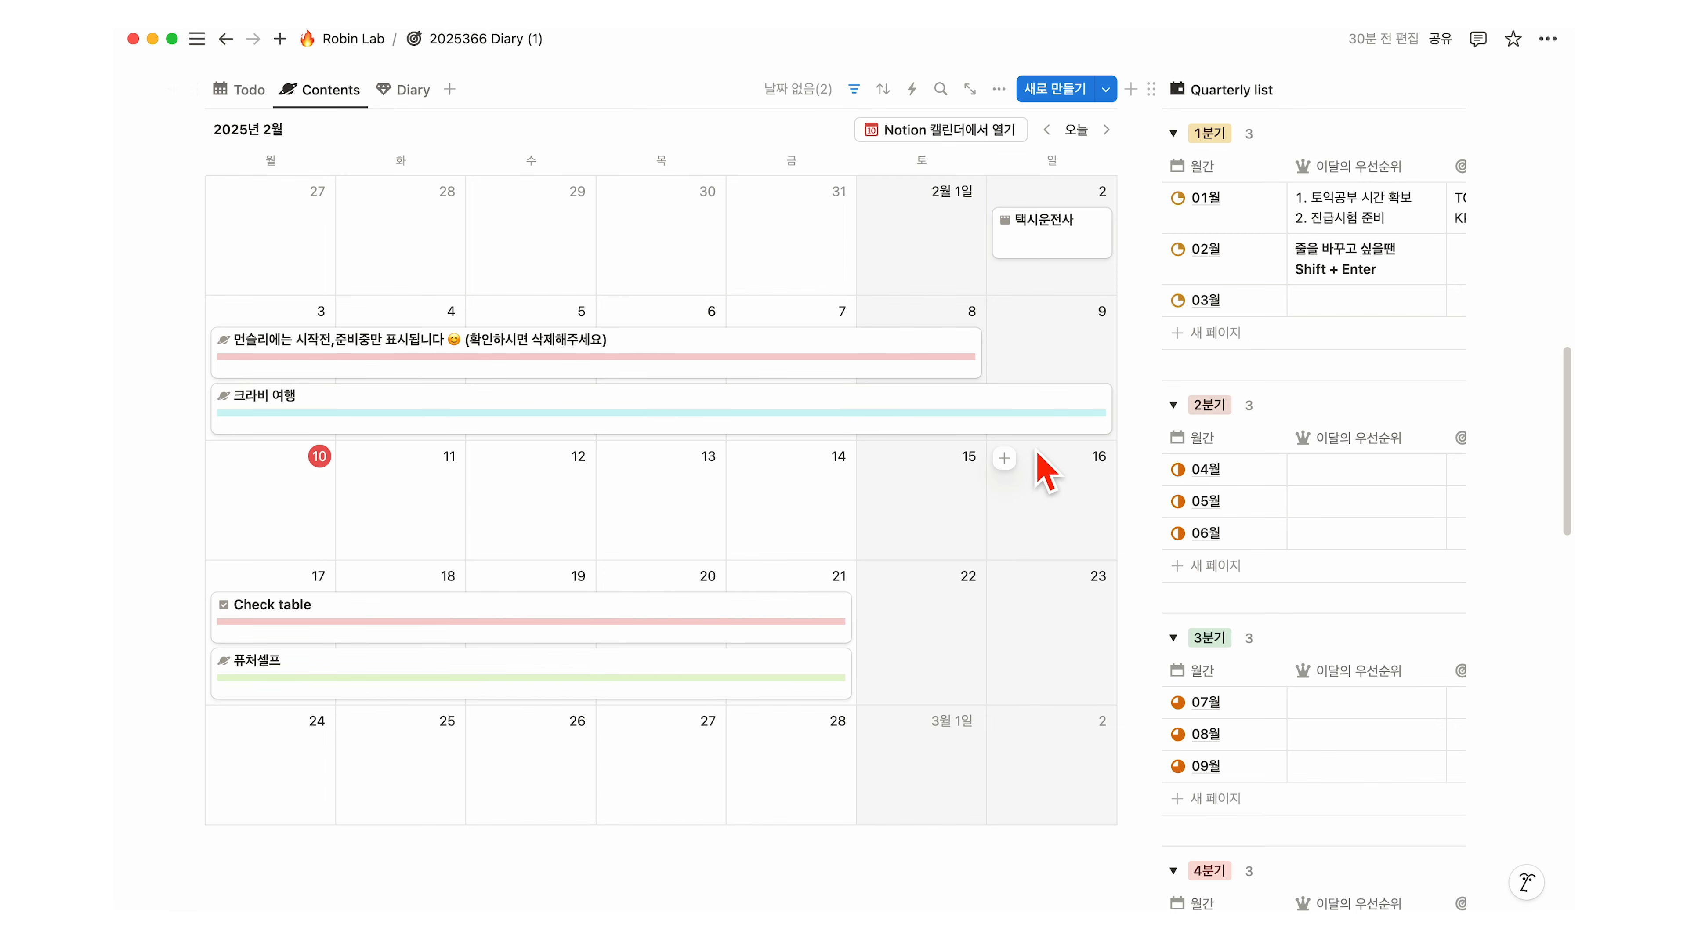
{"action": "scroll", "coordinate": [952, 419], "scroll_direction": "up", "scroll_amount": 5}
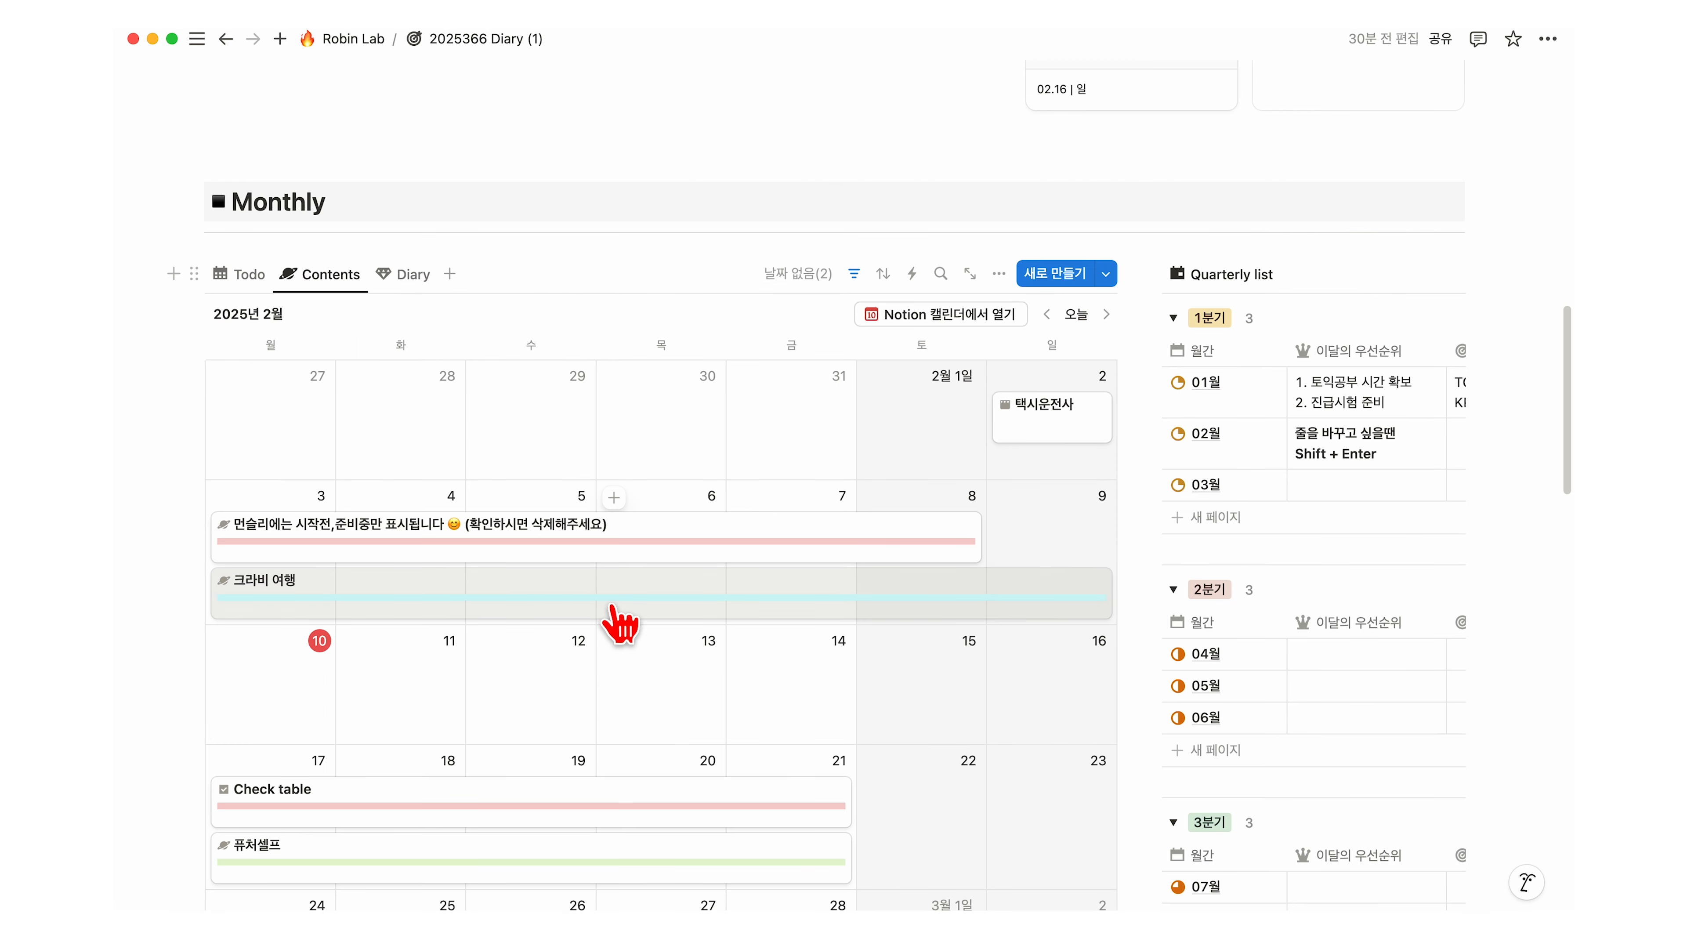
{"action": "scroll", "coordinate": [816, 579], "scroll_direction": "down", "scroll_amount": 1}
{"action": "scroll", "coordinate": [816, 578], "scroll_direction": "down", "scroll_amount": 1}
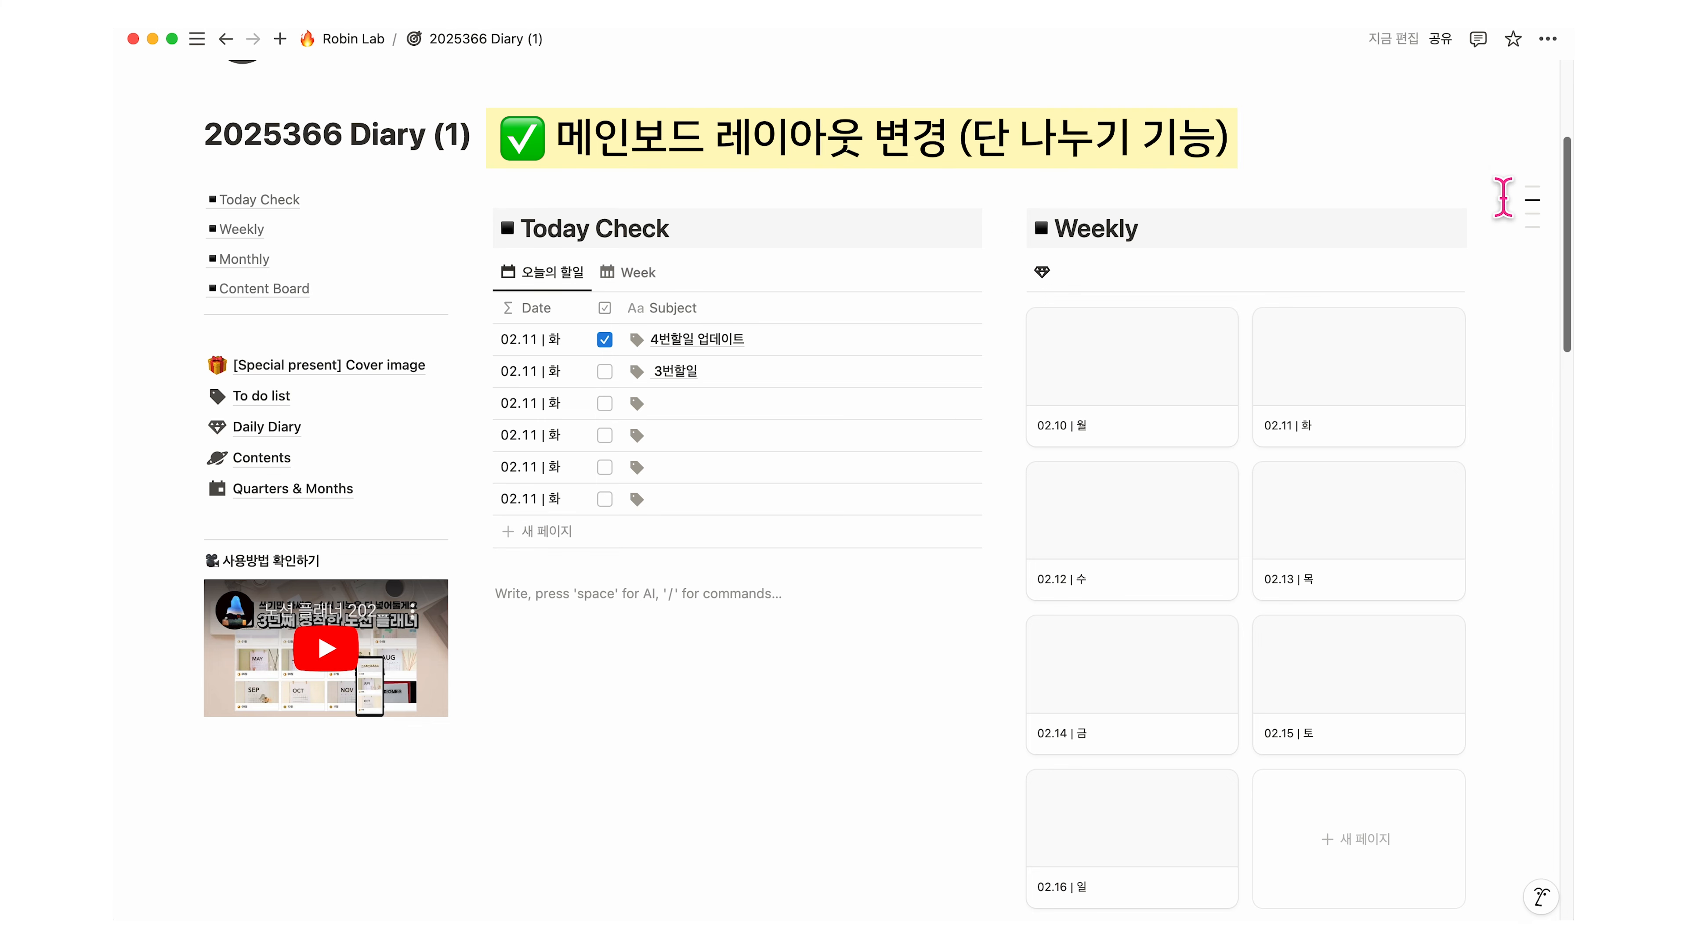
Step: Select the blocks across the three dashboard columns, then clear the selection
{"action": "left_click_drag", "start_coordinate": [1465, 191], "coordinate": [227, 825]}
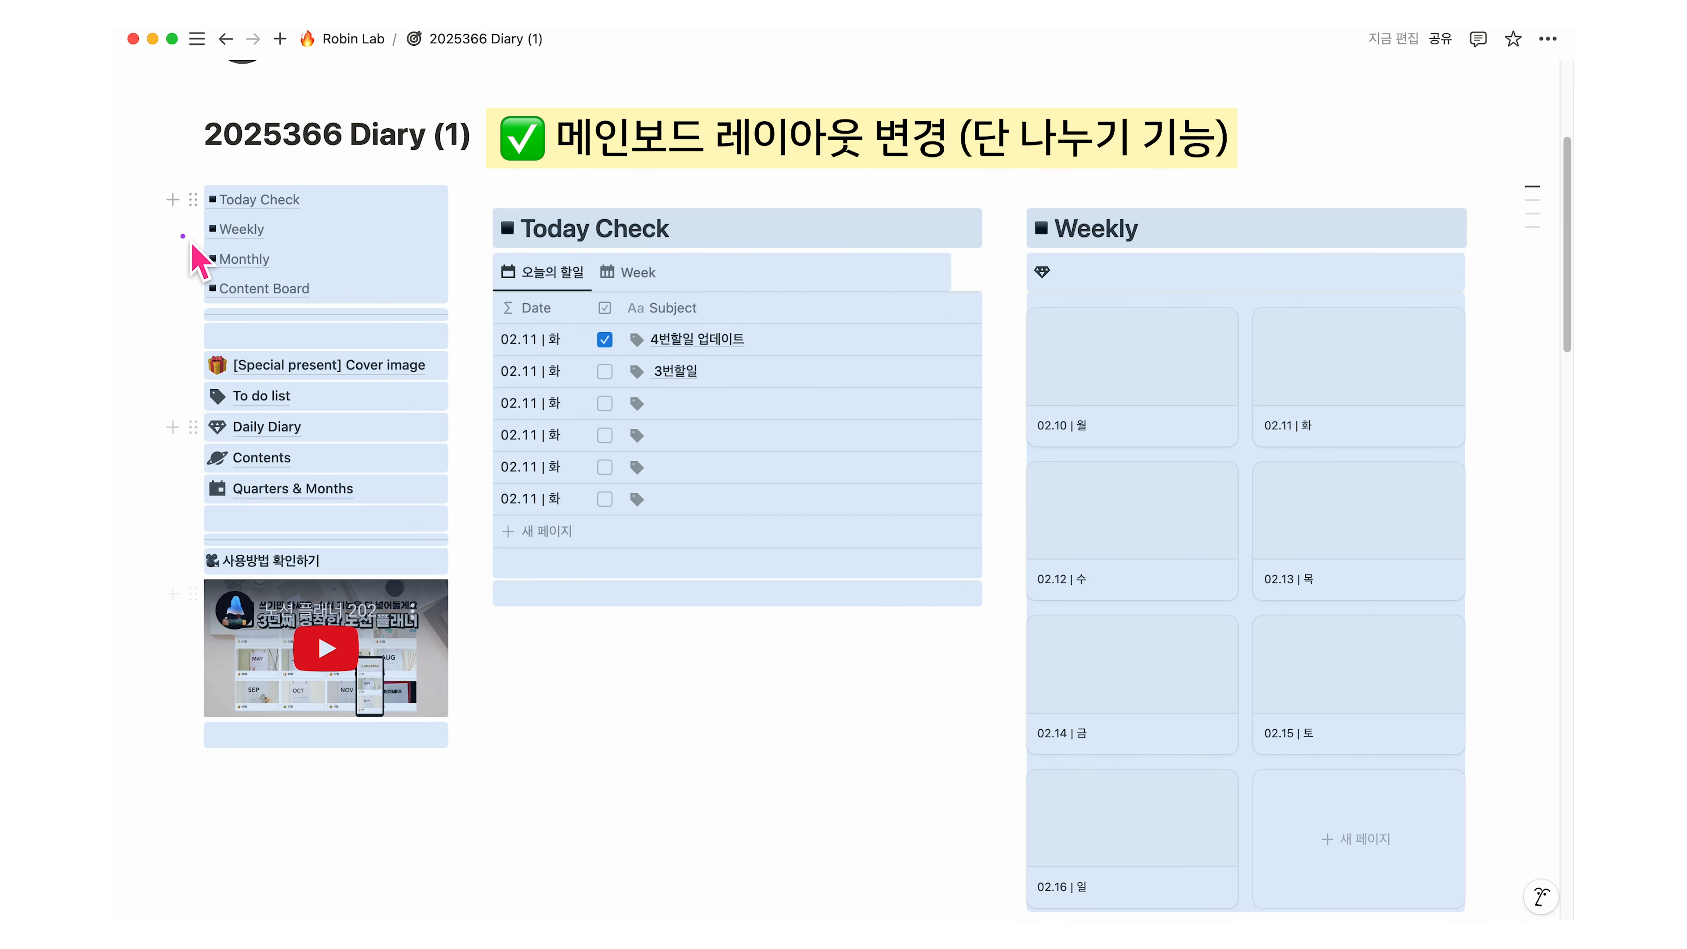
{"action": "left_click_drag", "start_coordinate": [199, 189], "coordinate": [444, 791]}
{"action": "mouse_move", "coordinate": [482, 175]}
{"action": "left_mouse_down"}
{"action": "mouse_move", "coordinate": [791, 803]}
{"action": "mouse_move", "coordinate": [1031, 826]}
{"action": "left_mouse_up"}
{"action": "mouse_move", "coordinate": [1017, 189]}
{"action": "left_mouse_down"}
{"action": "mouse_move", "coordinate": [1507, 882]}
{"action": "mouse_move", "coordinate": [1465, 857]}
{"action": "left_mouse_up"}
{"action": "left_click", "coordinate": [931, 756]}
{"action": "scroll", "coordinate": [930, 756], "scroll_direction": "up", "scroll_amount": 1}
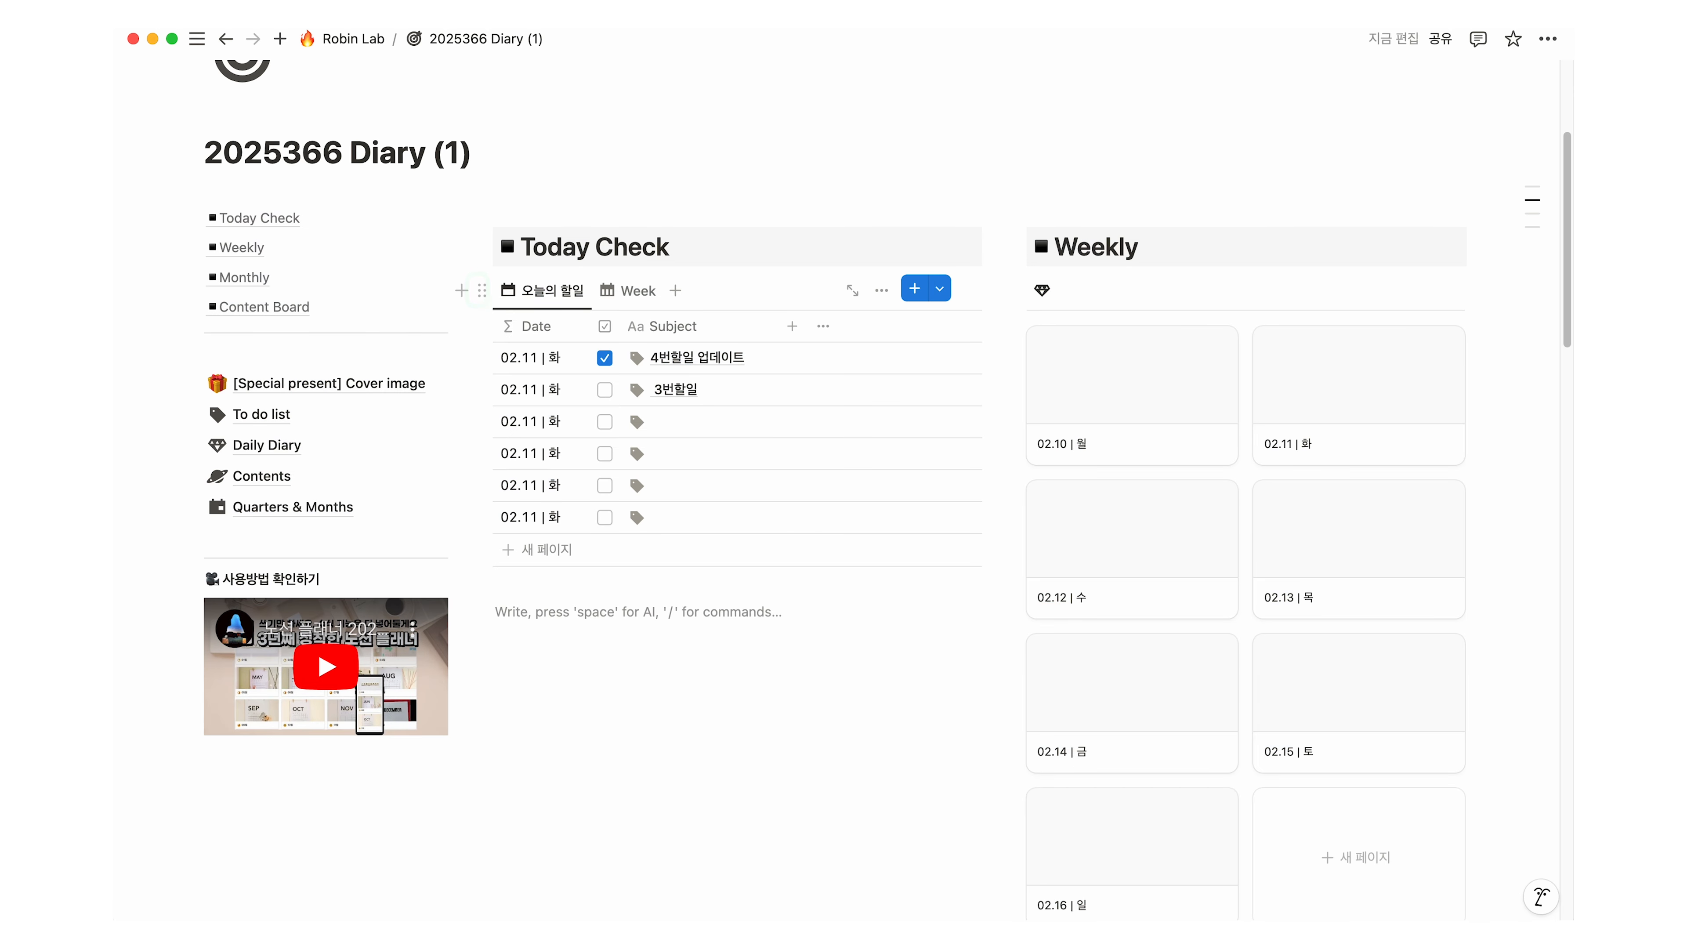
Step: Move the Today Check heading and table beside the Monthly calendar and narrow its column
{"action": "left_click", "coordinate": [481, 292]}
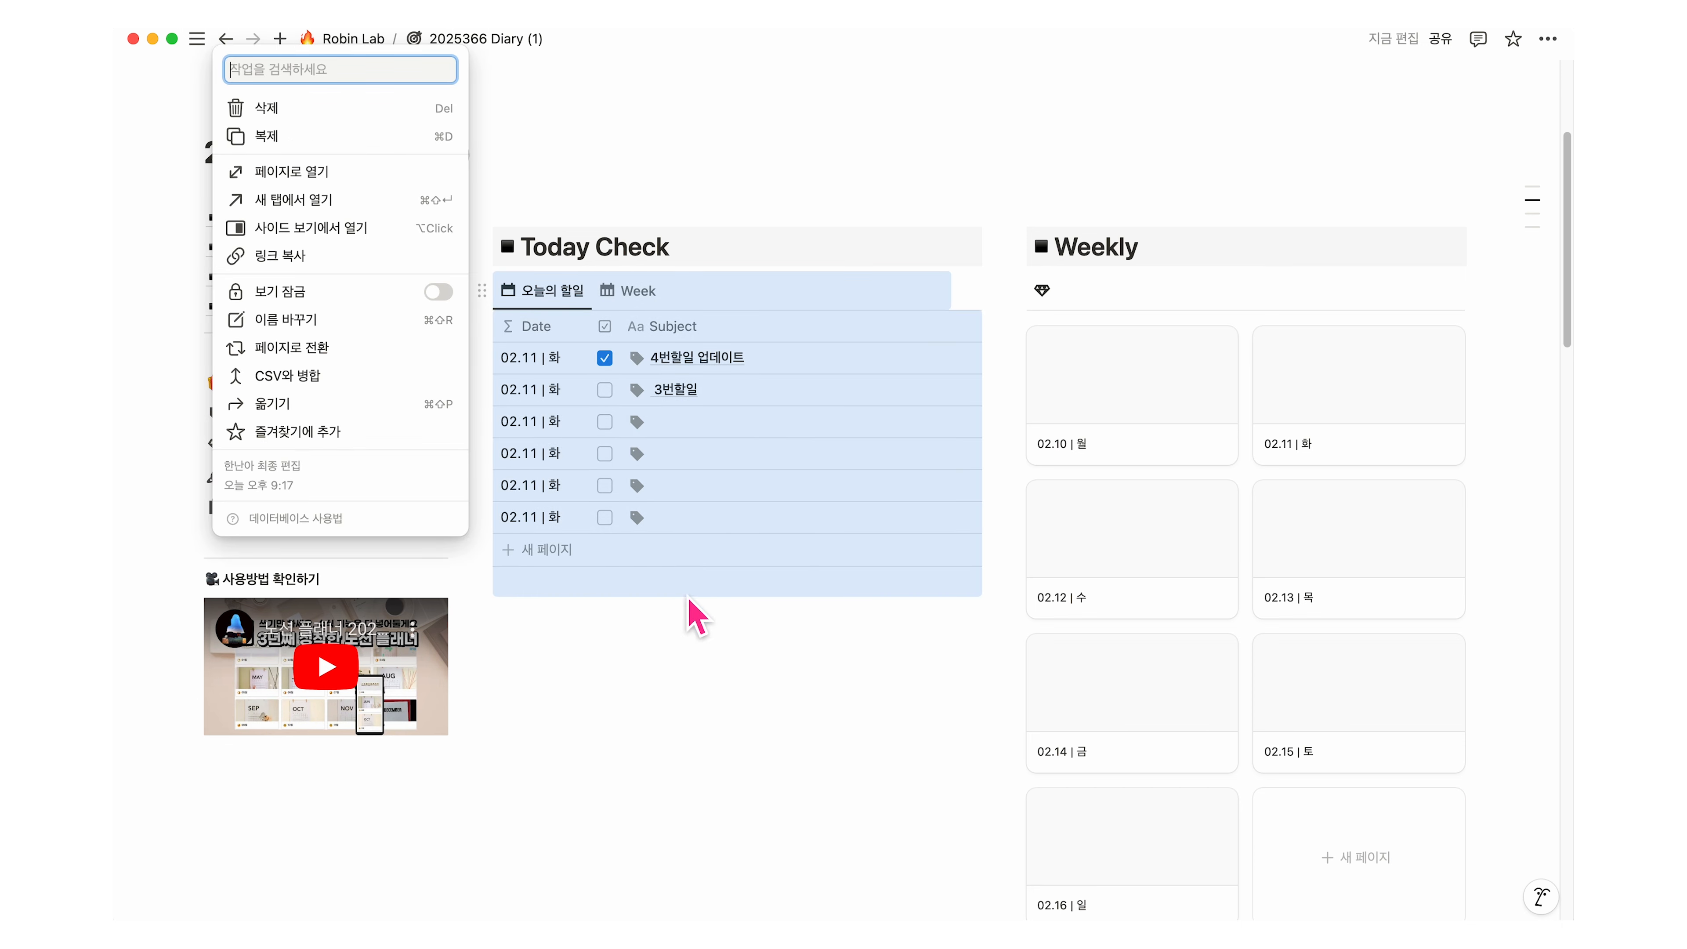
{"action": "left_click", "coordinate": [876, 637]}
{"action": "key", "text": "super+a"}
{"action": "left_click_drag", "start_coordinate": [483, 244], "coordinate": [1277, 266]}
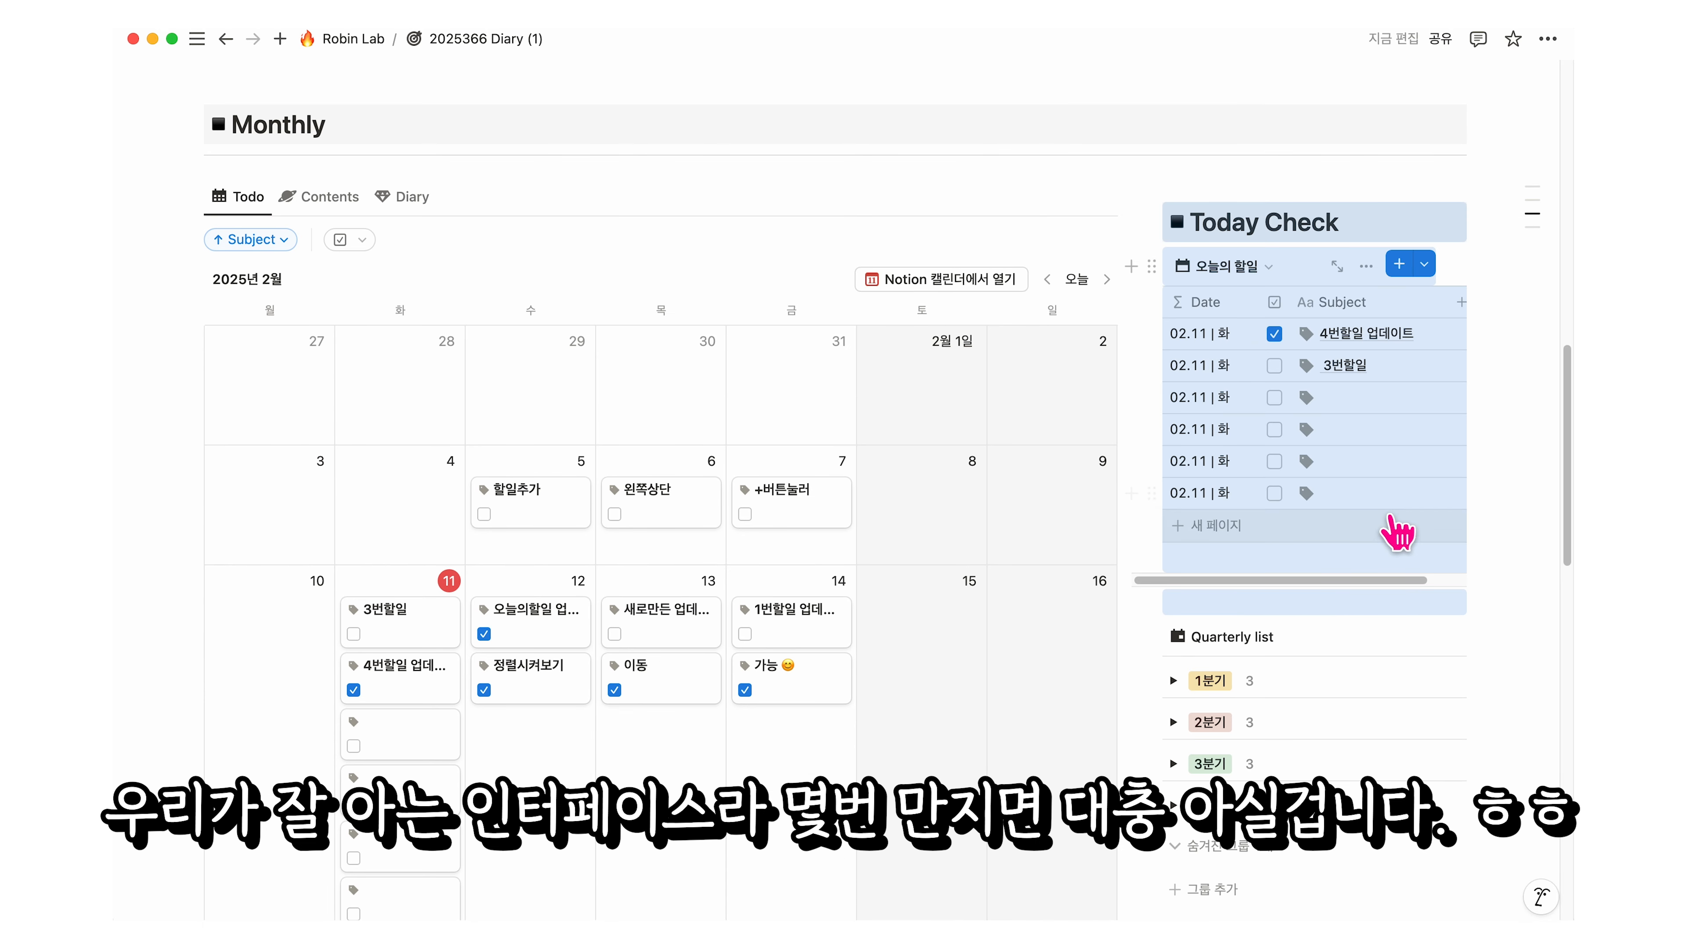
{"action": "key", "text": "Escape"}
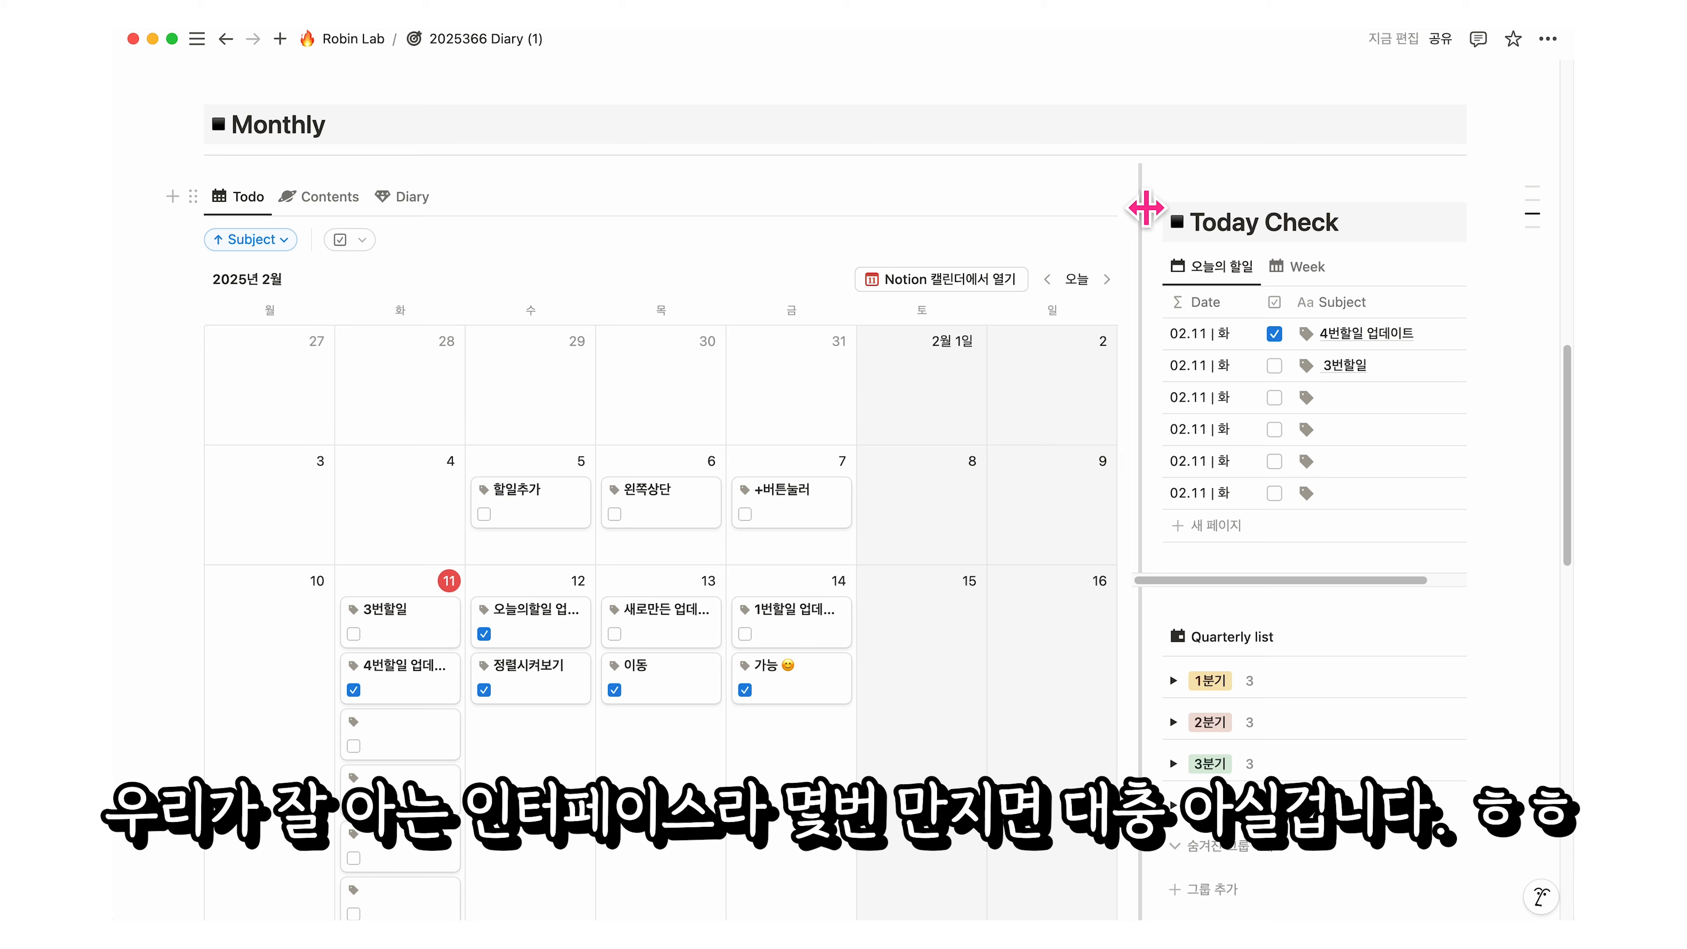
{"action": "left_click_drag", "start_coordinate": [1156, 208], "coordinate": [1064, 249]}
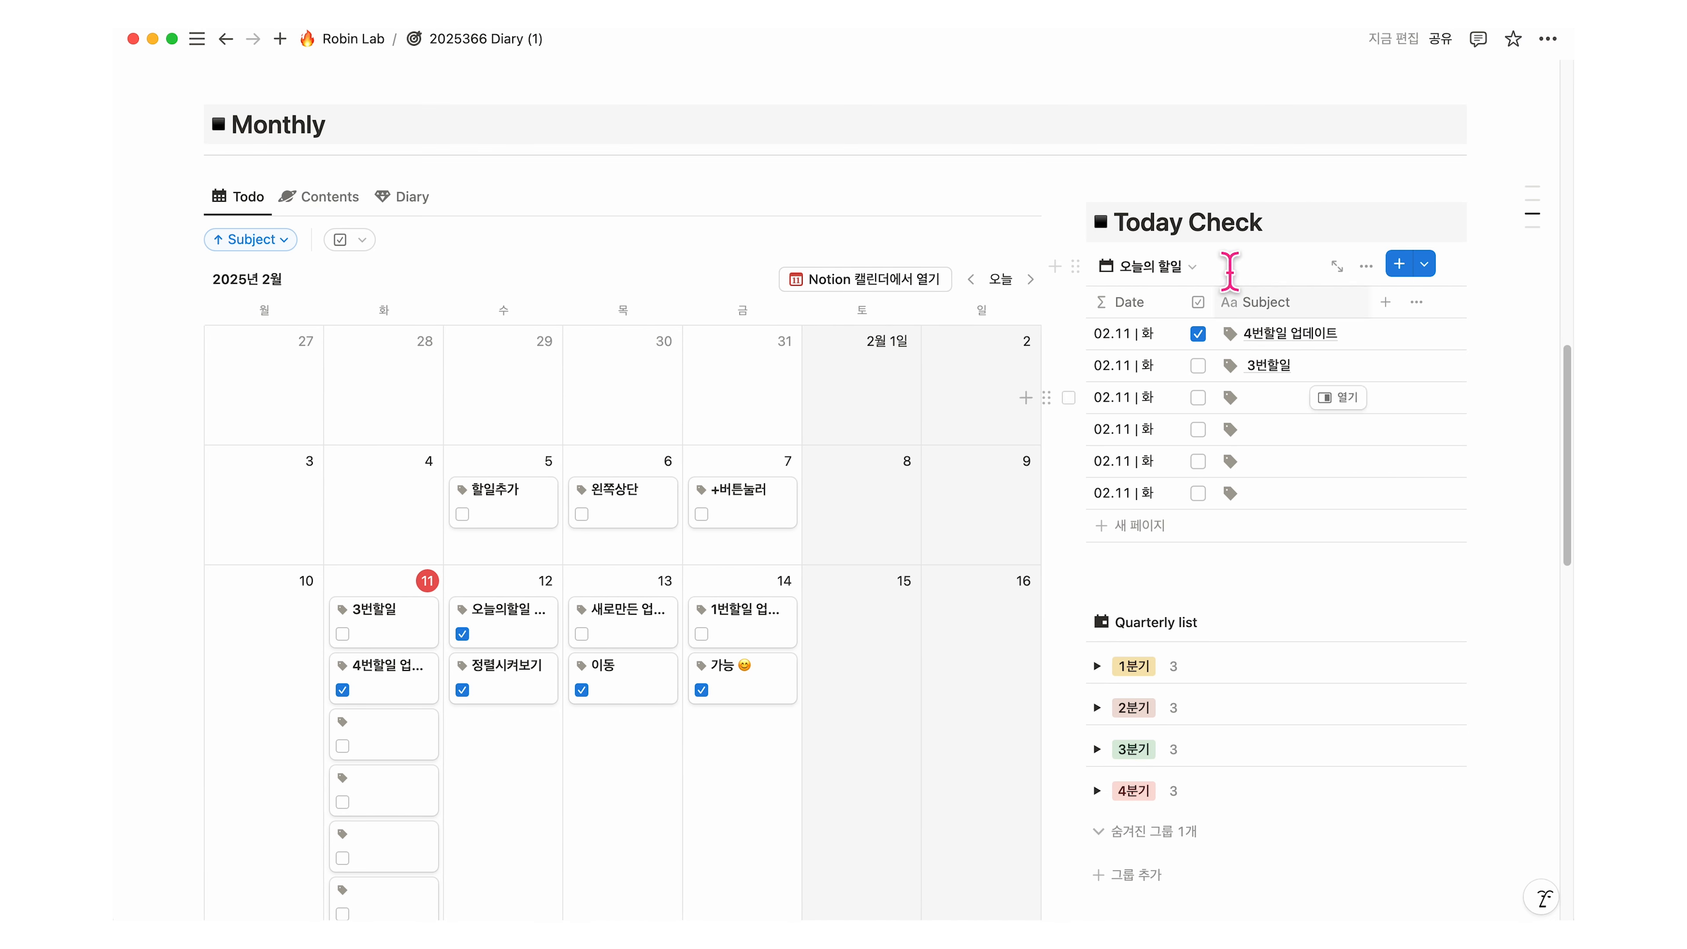
Step: Finish entering the 모래 할일 task in the empty Today Check Subject cell
{"action": "left_click", "coordinate": [1285, 397]}
{"action": "type", "text": "일"}
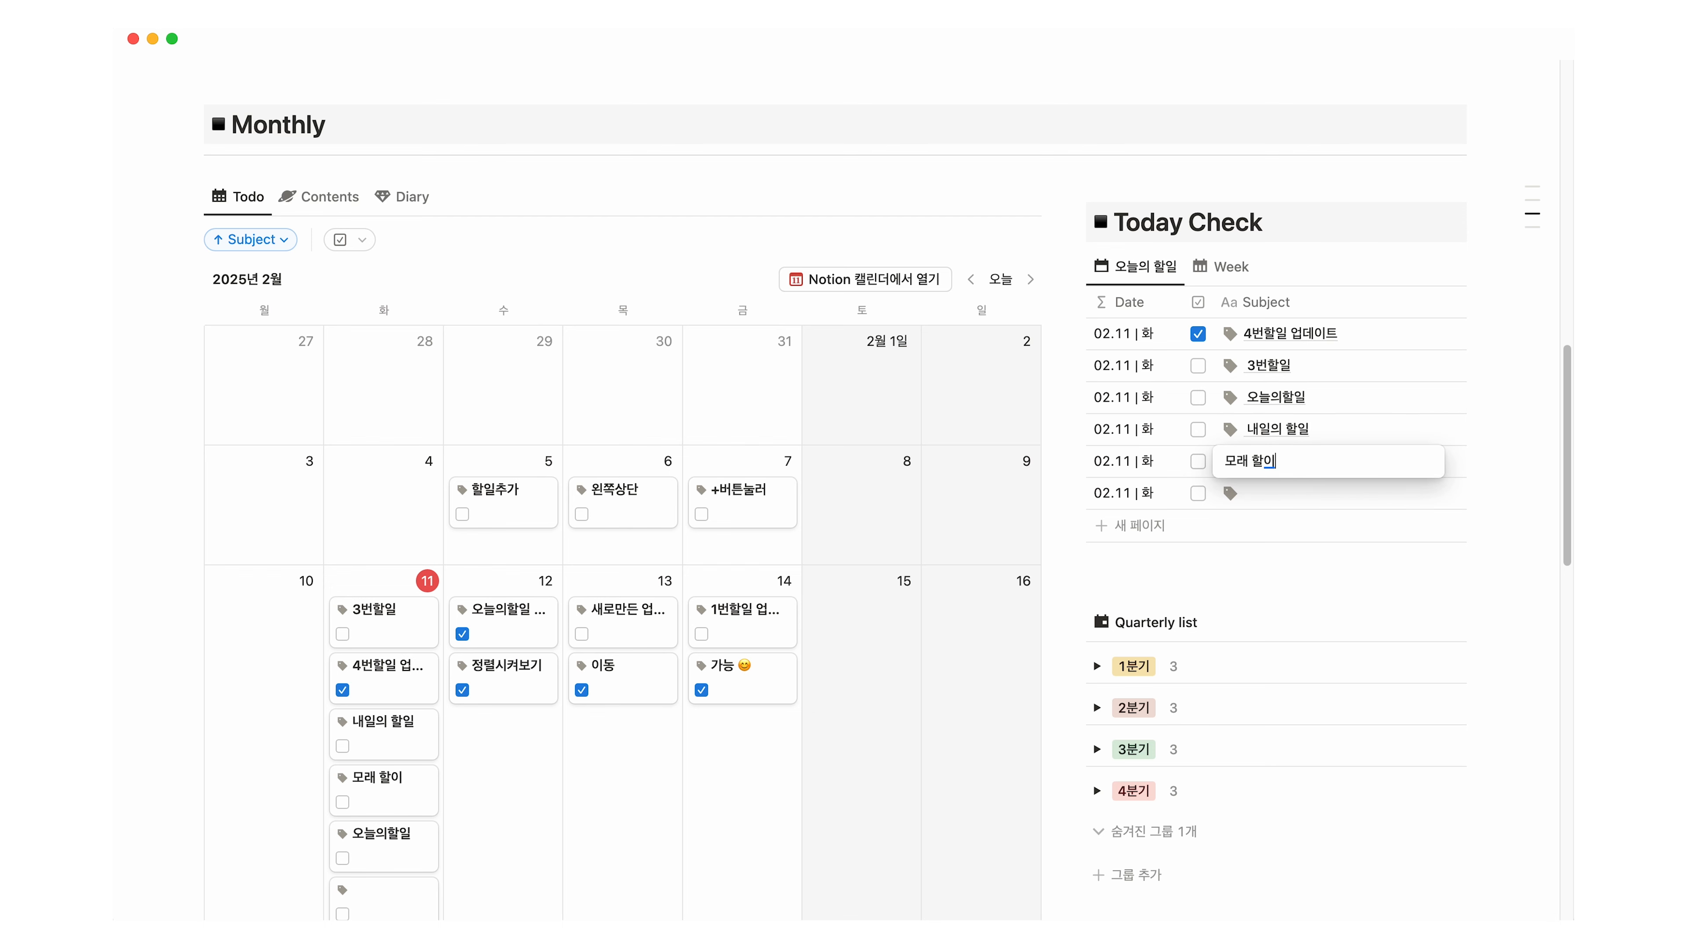
{"action": "key", "text": "Return"}
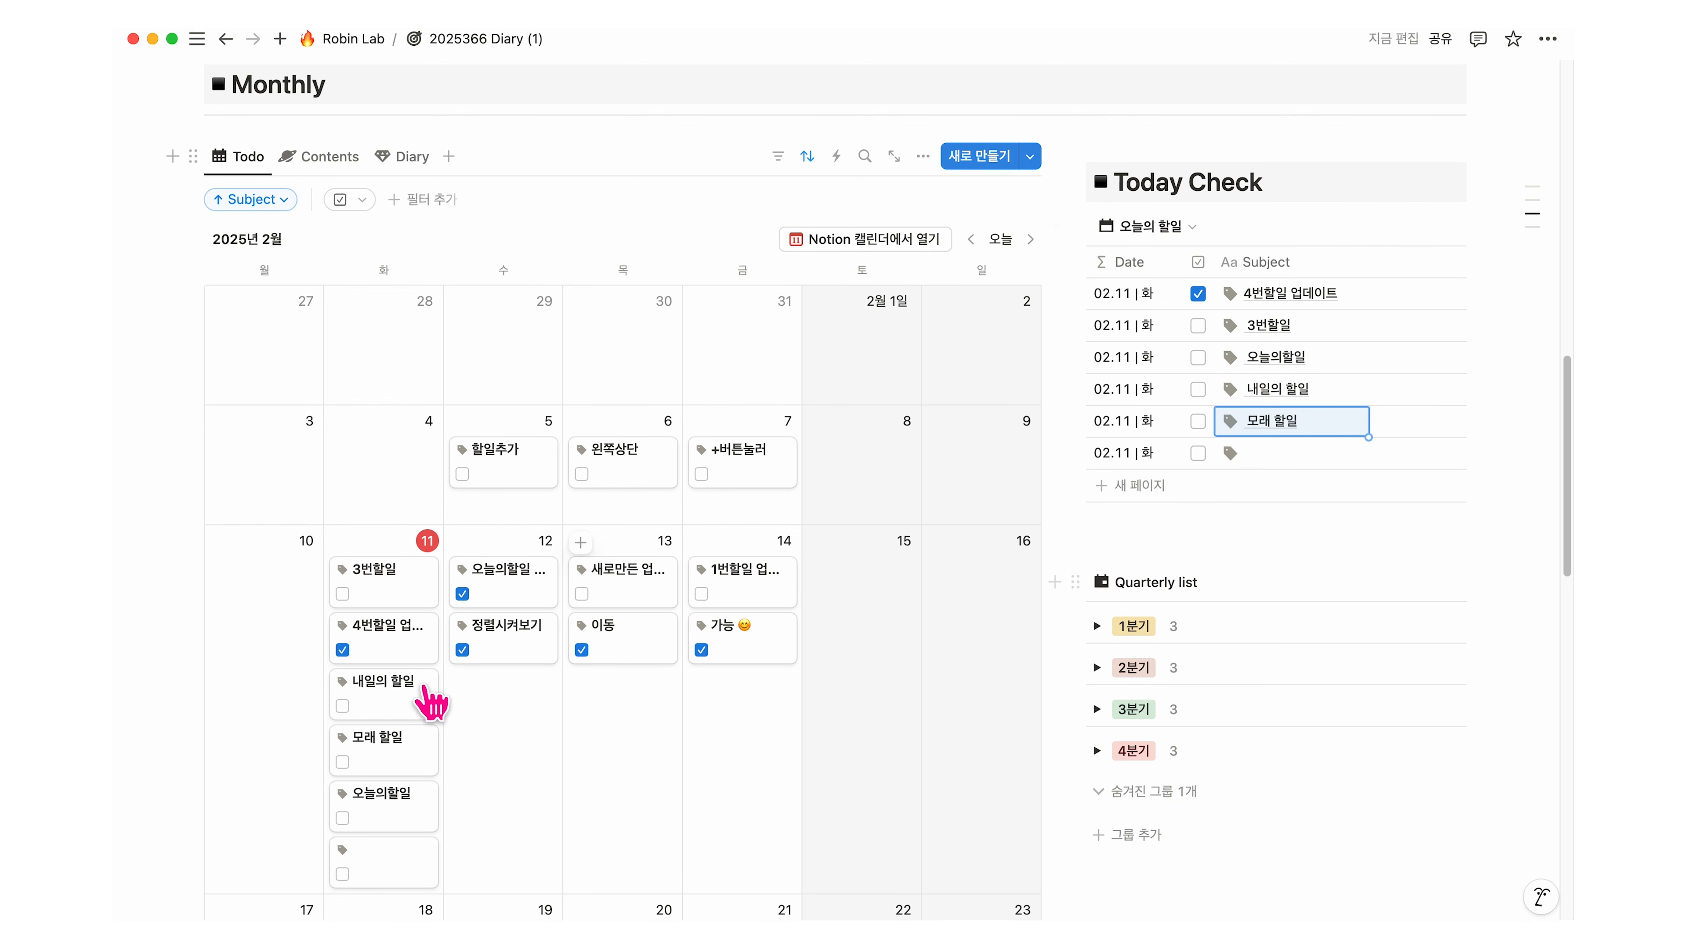
Step: Reschedule 오늘의할일 to the 13th and 모래 할일 to the 12th on the calendar
{"action": "left_click_drag", "start_coordinate": [331, 681], "coordinate": [504, 773]}
{"action": "left_click_drag", "start_coordinate": [505, 773], "coordinate": [599, 722]}
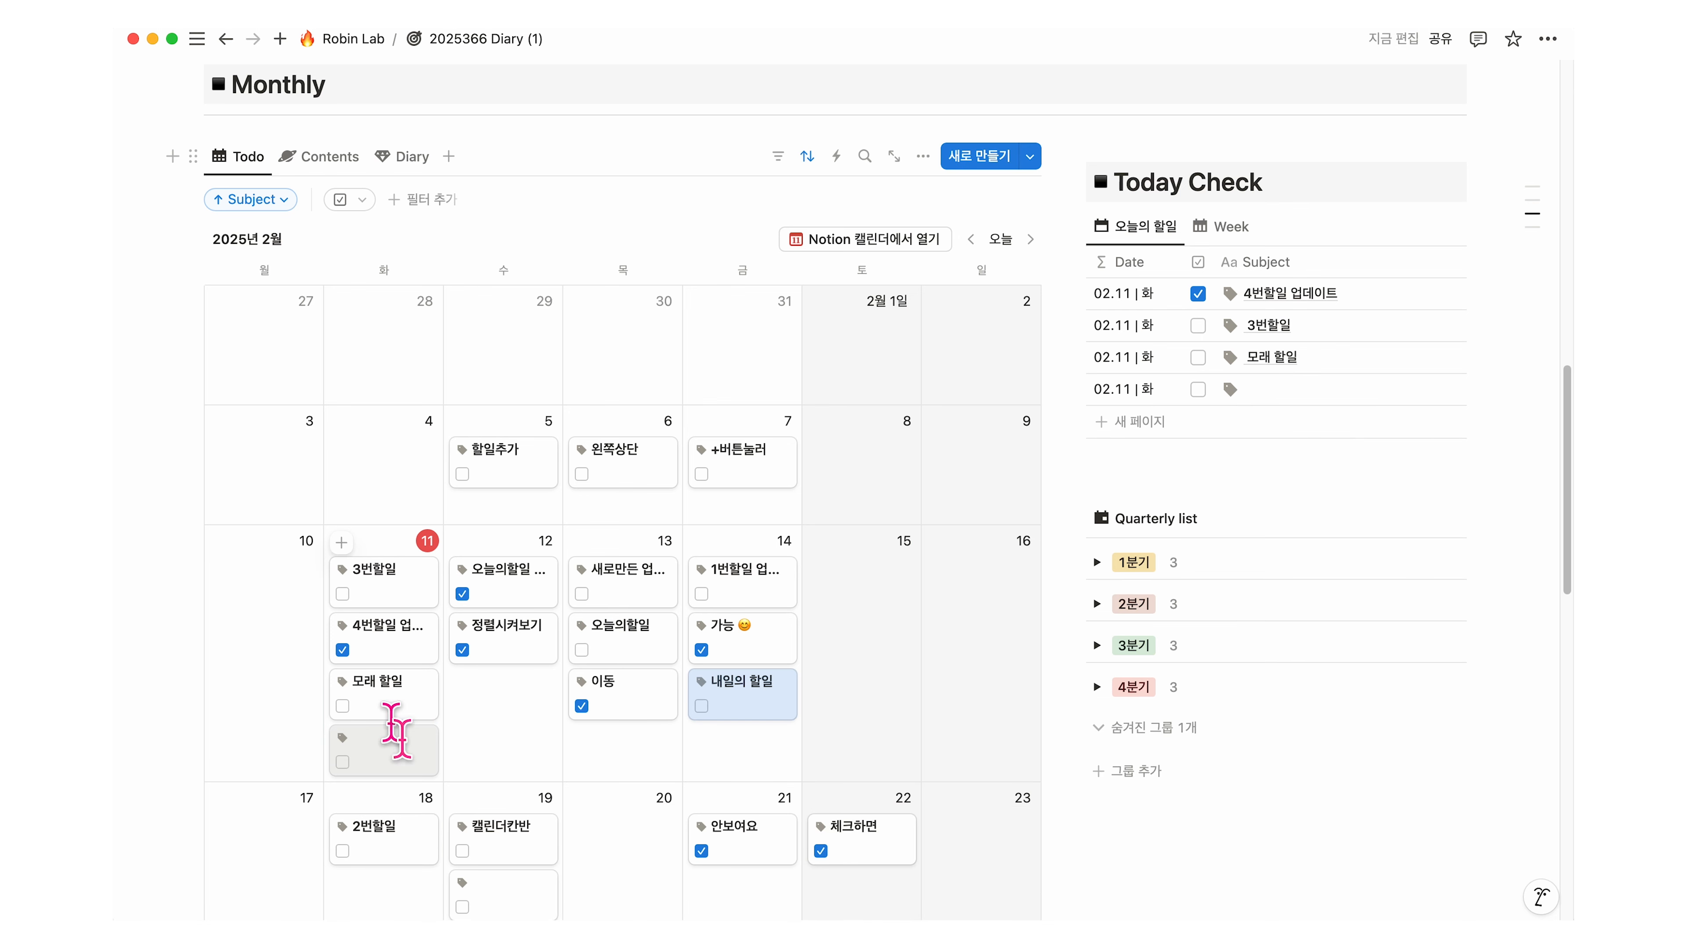
{"action": "left_click_drag", "start_coordinate": [402, 699], "coordinate": [483, 732]}
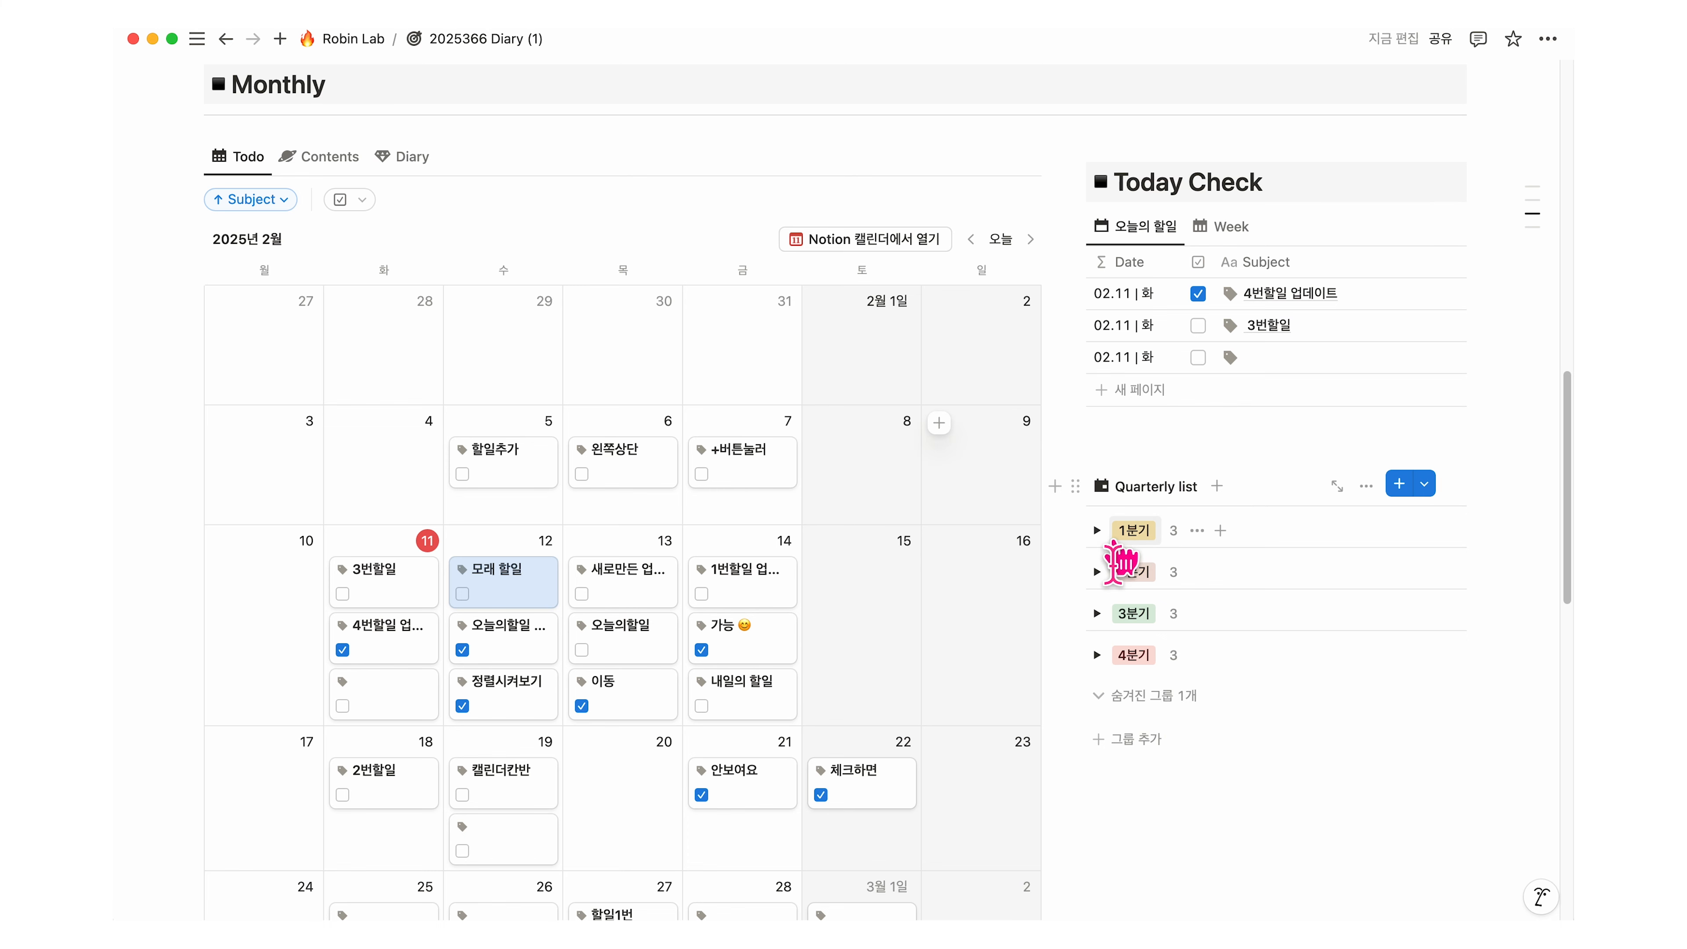
{"action": "left_click_drag", "start_coordinate": [1254, 803], "coordinate": [1115, 475]}
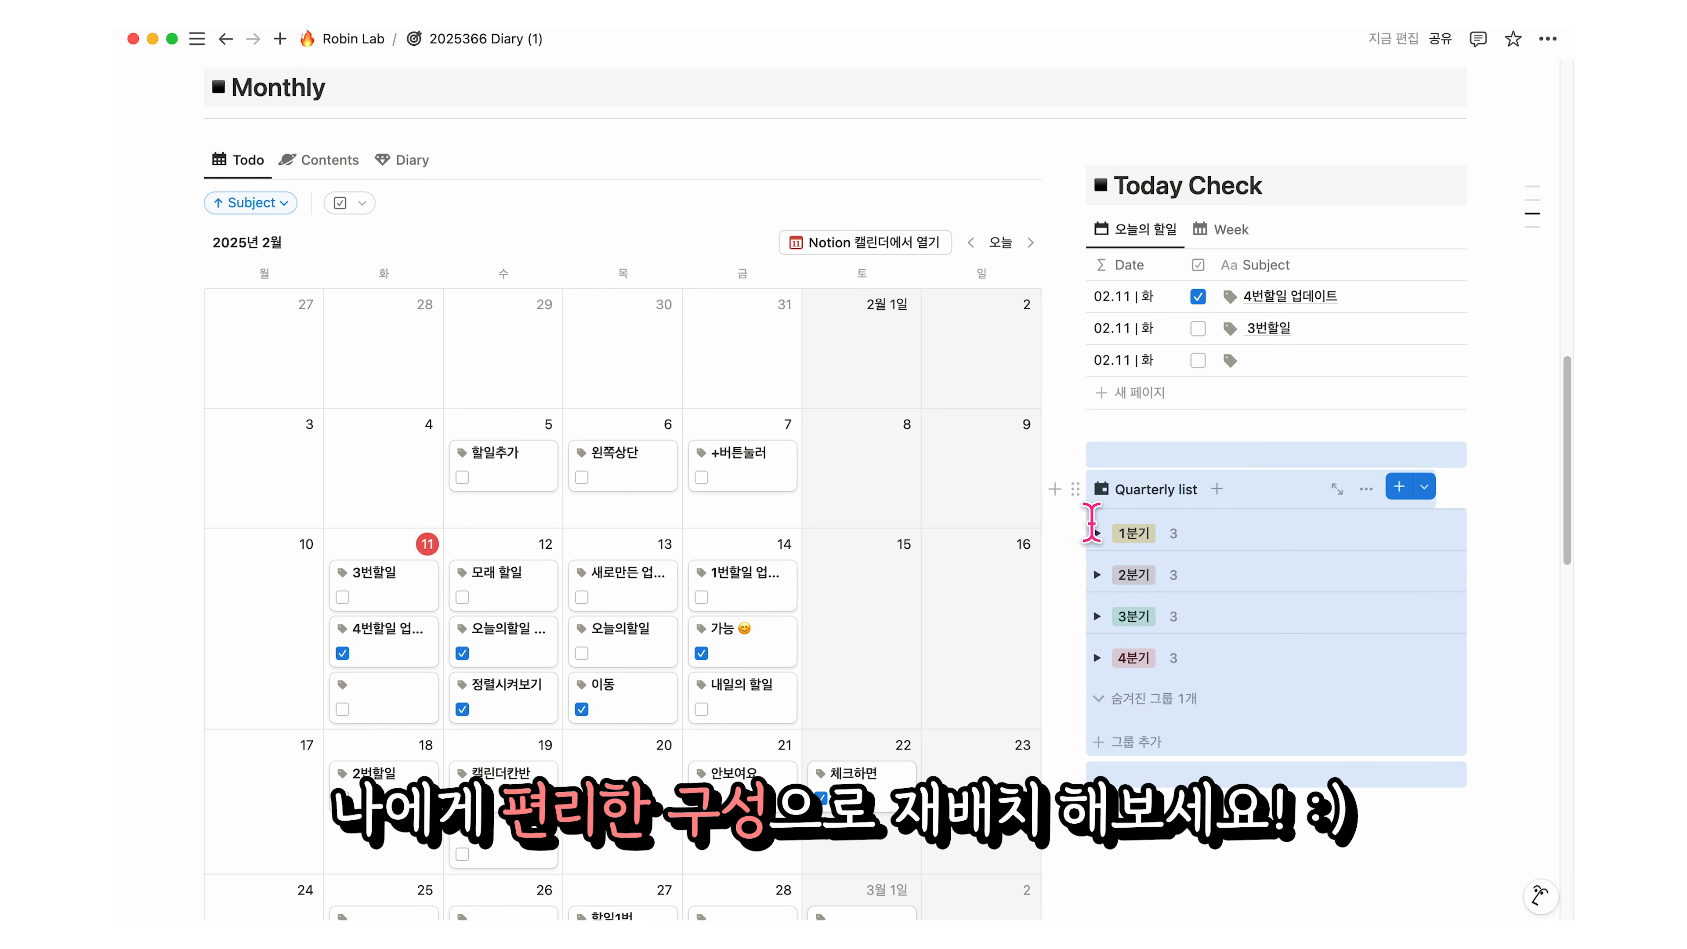
{"action": "left_click", "coordinate": [1322, 466]}
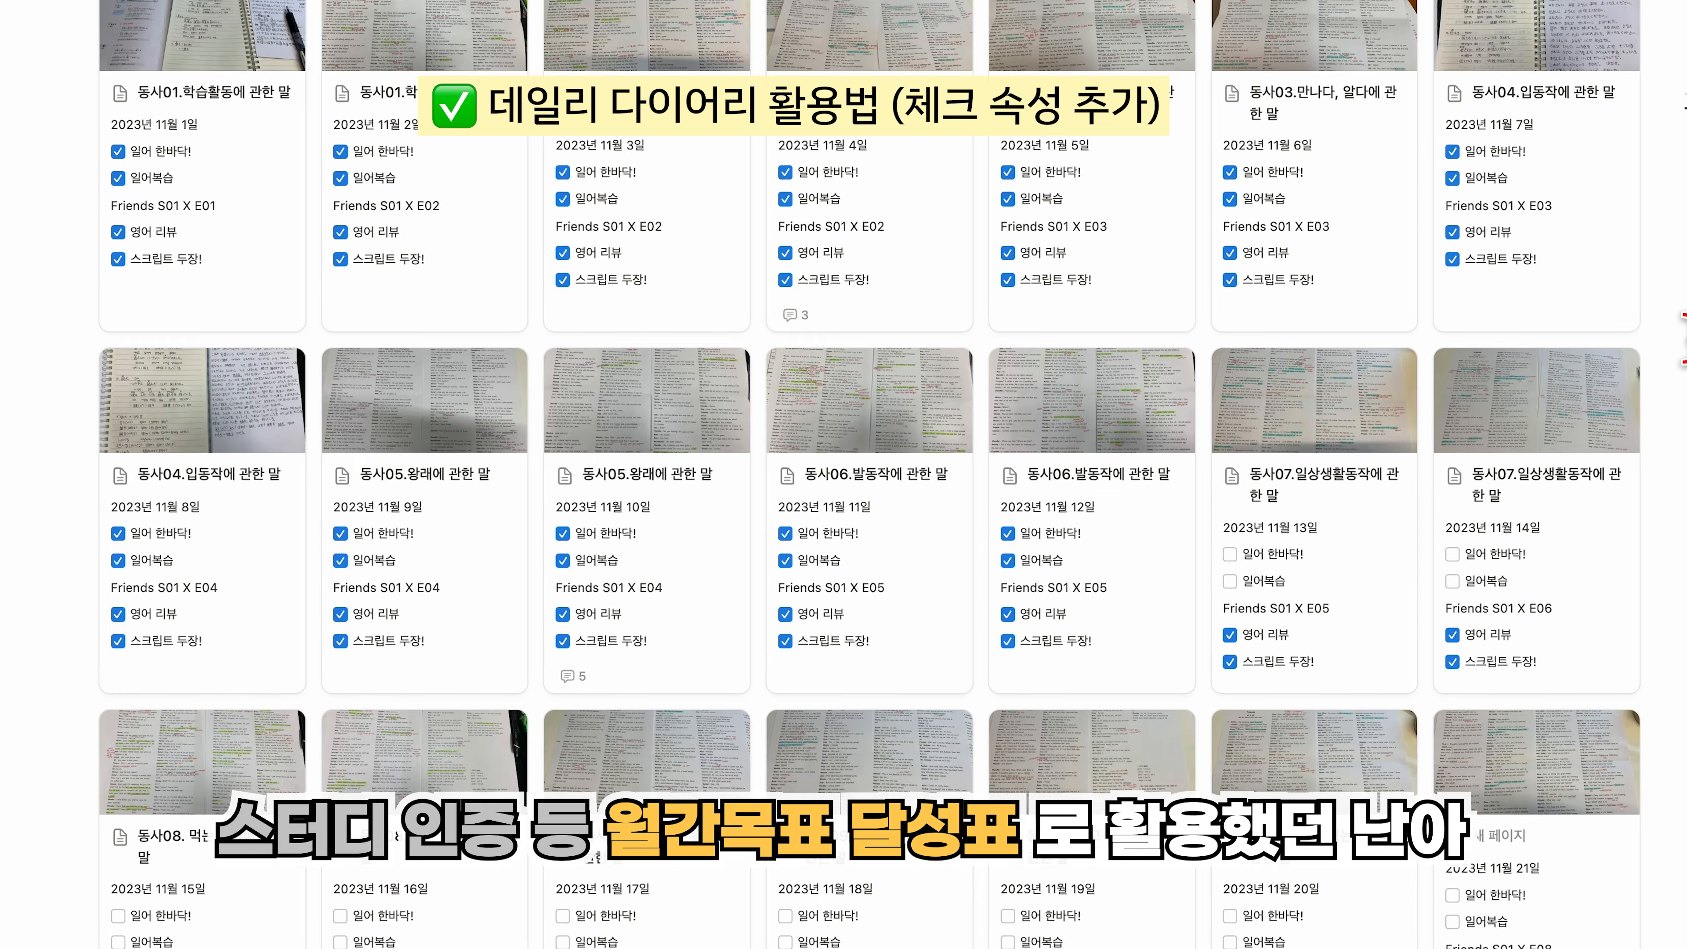
Step: Add a Checkbox property named 오늘공부 인증 to the Daily Diary 02 view
{"action": "scroll", "coordinate": [1667, 454], "scroll_direction": "down", "scroll_amount": 2}
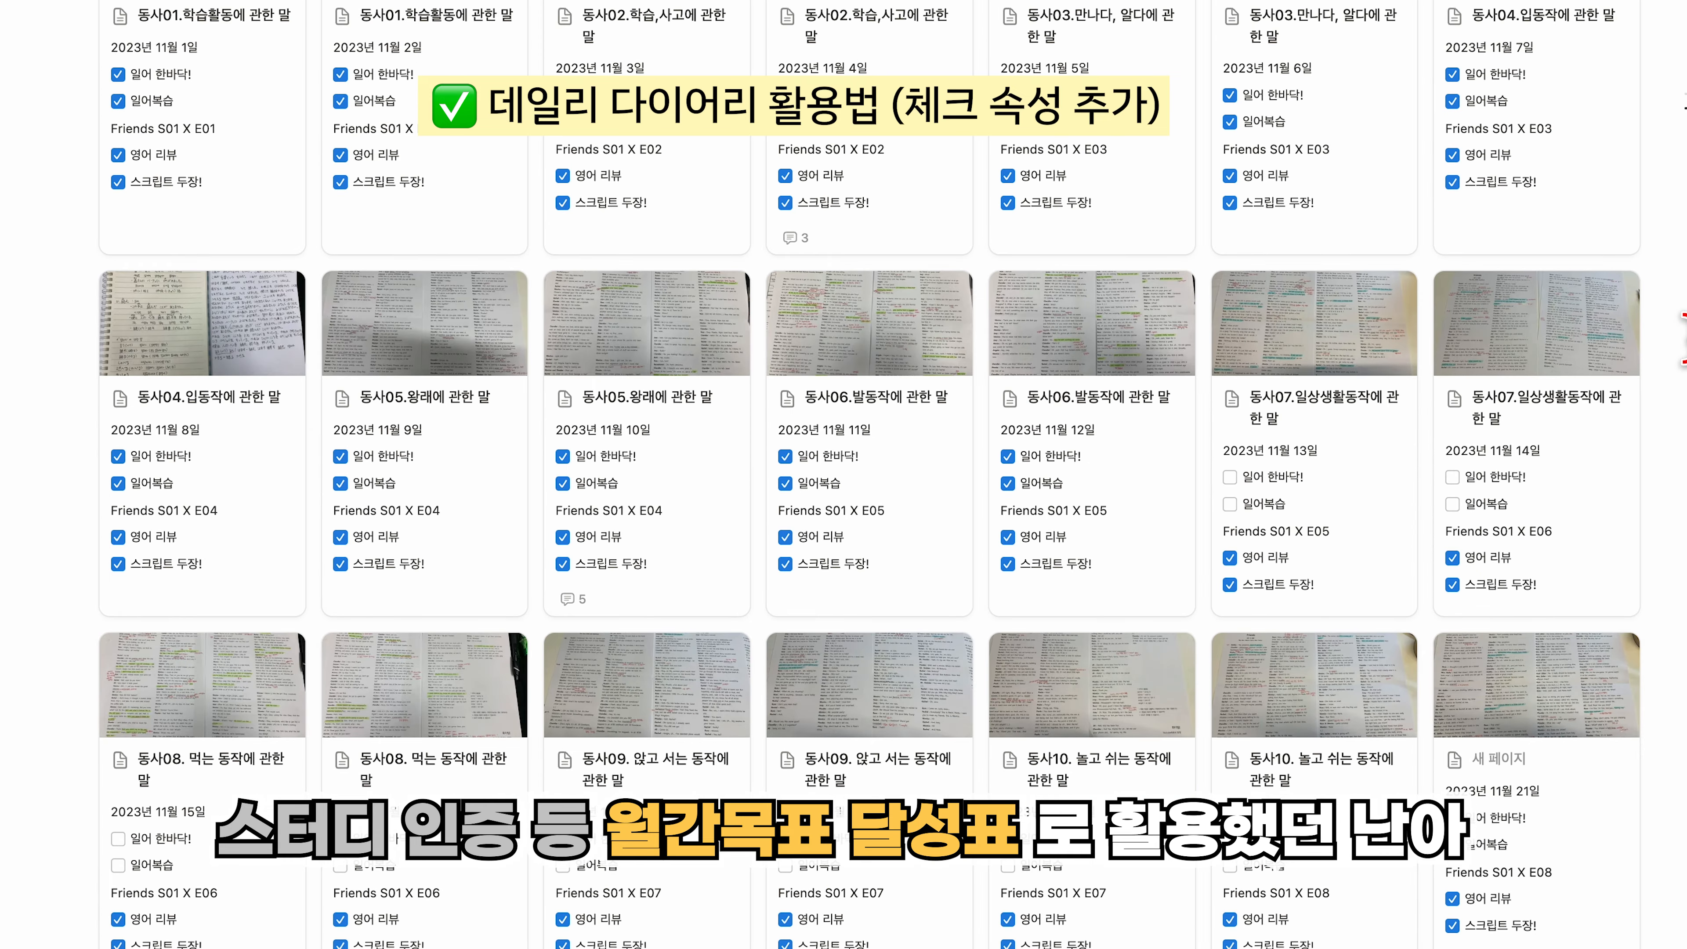
{"action": "scroll", "coordinate": [1668, 454], "scroll_direction": "down", "scroll_amount": 2}
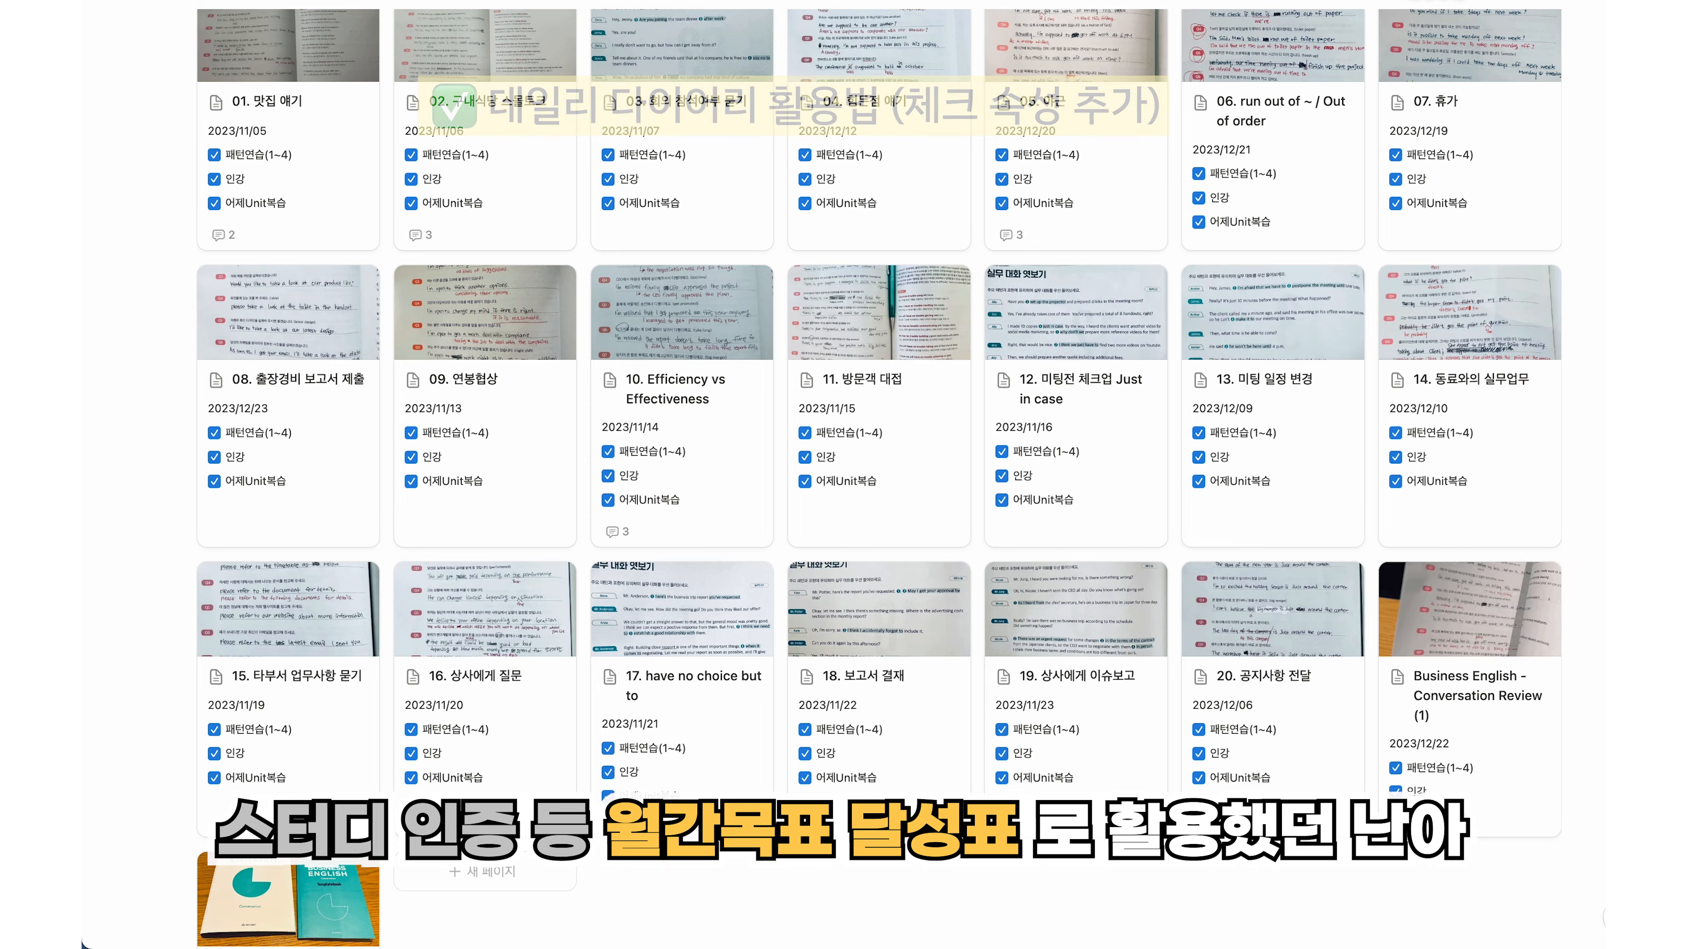
{"action": "scroll", "coordinate": [879, 465], "scroll_direction": "down", "scroll_amount": 2}
{"action": "scroll", "coordinate": [878, 465], "scroll_direction": "down", "scroll_amount": 2}
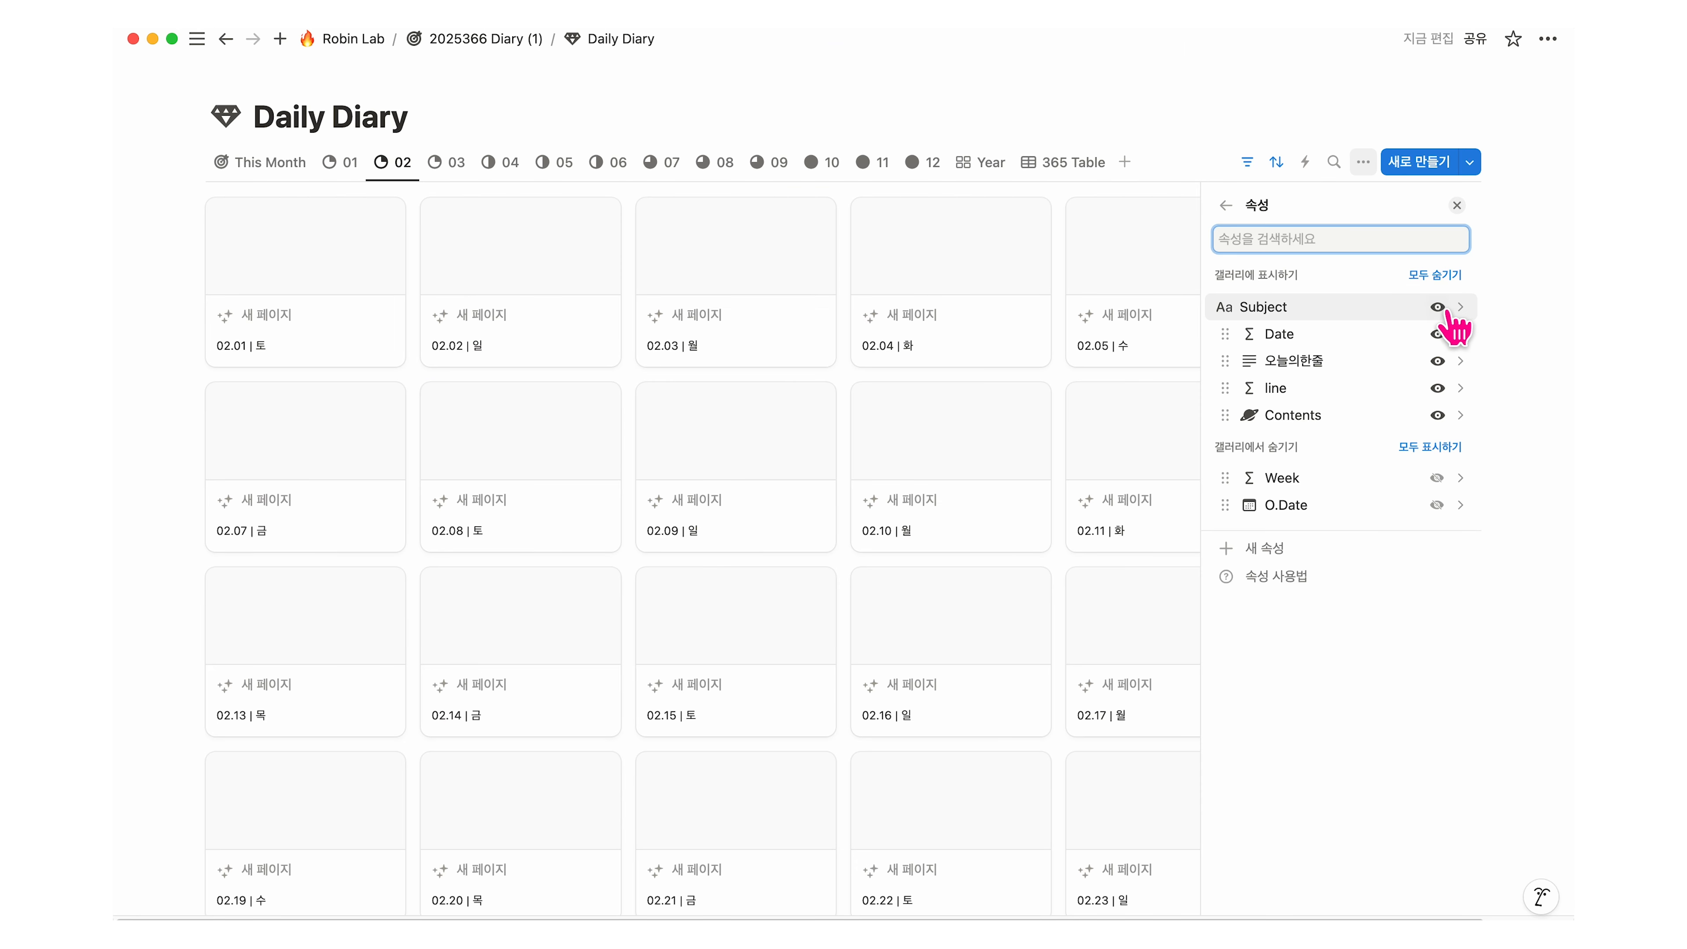
{"action": "left_click", "coordinate": [1325, 549]}
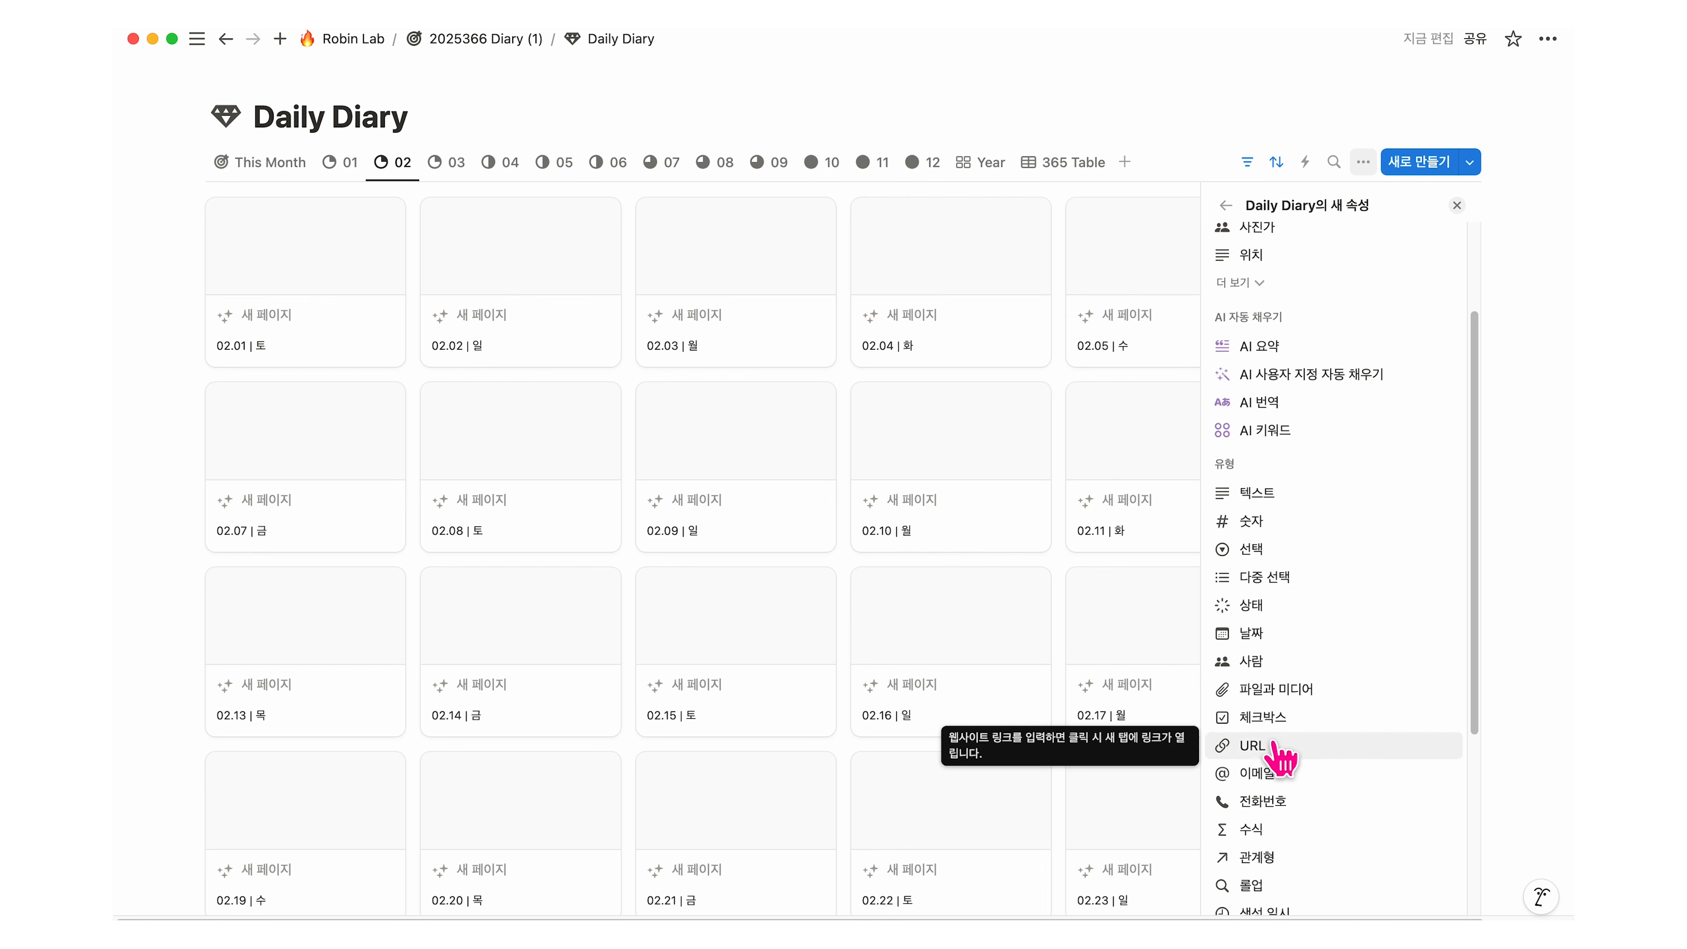
{"action": "left_click", "coordinate": [1279, 721]}
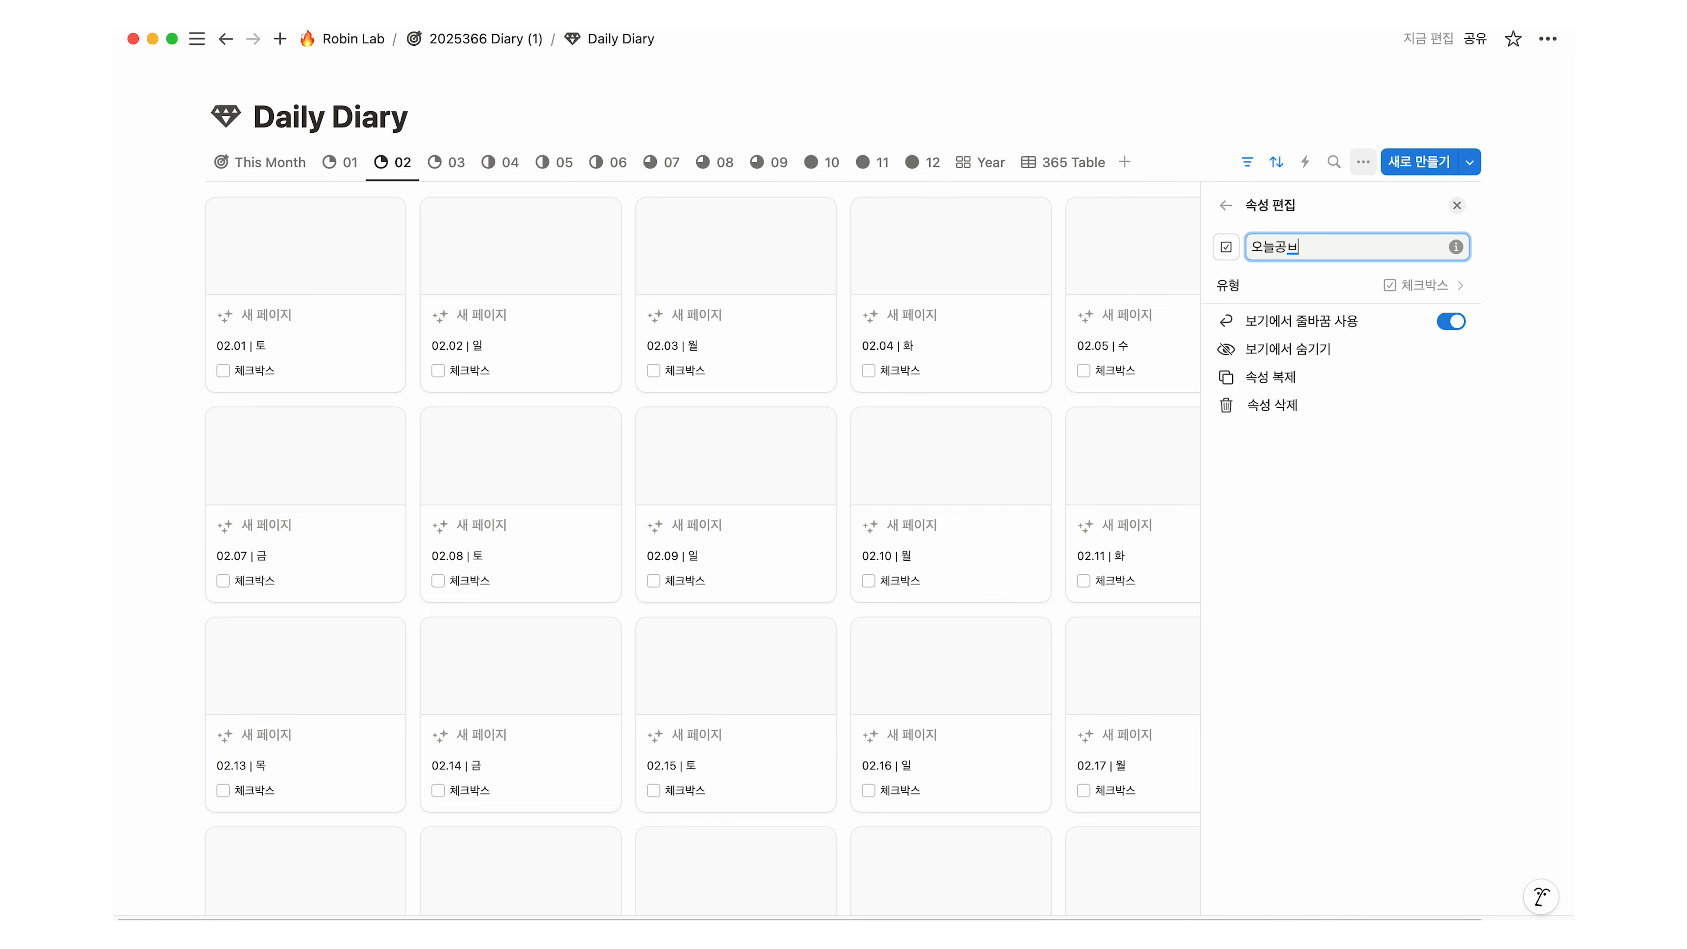
{"action": "type", "text": "오늘공부 인증"}
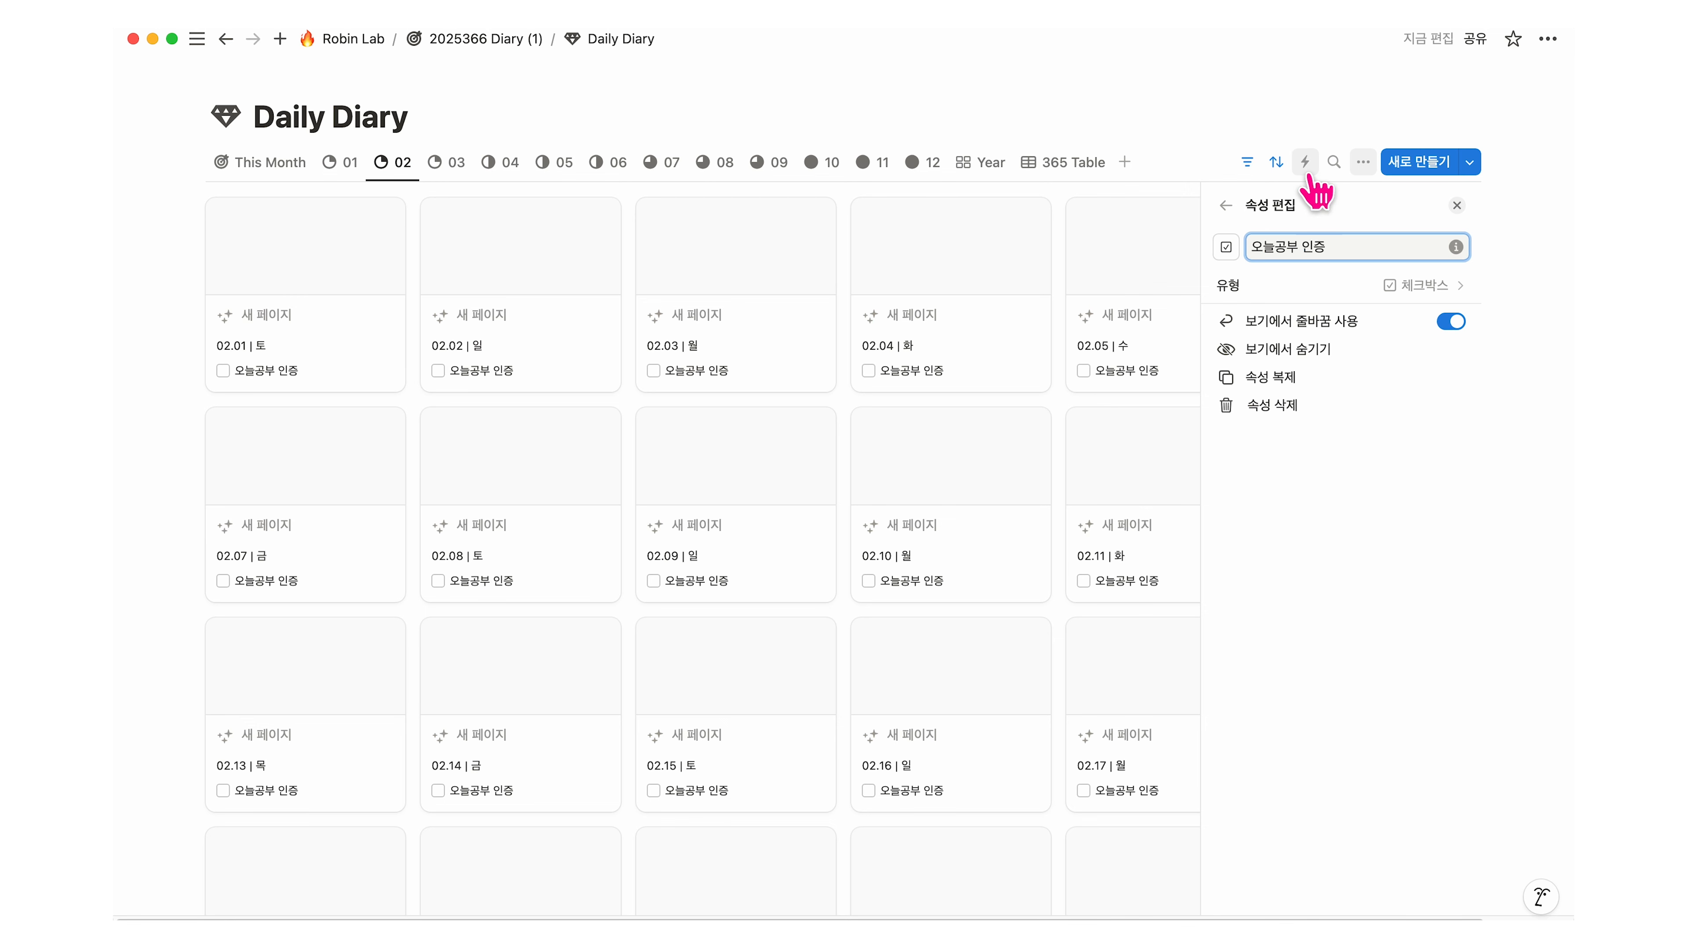
{"action": "key", "text": "Escape"}
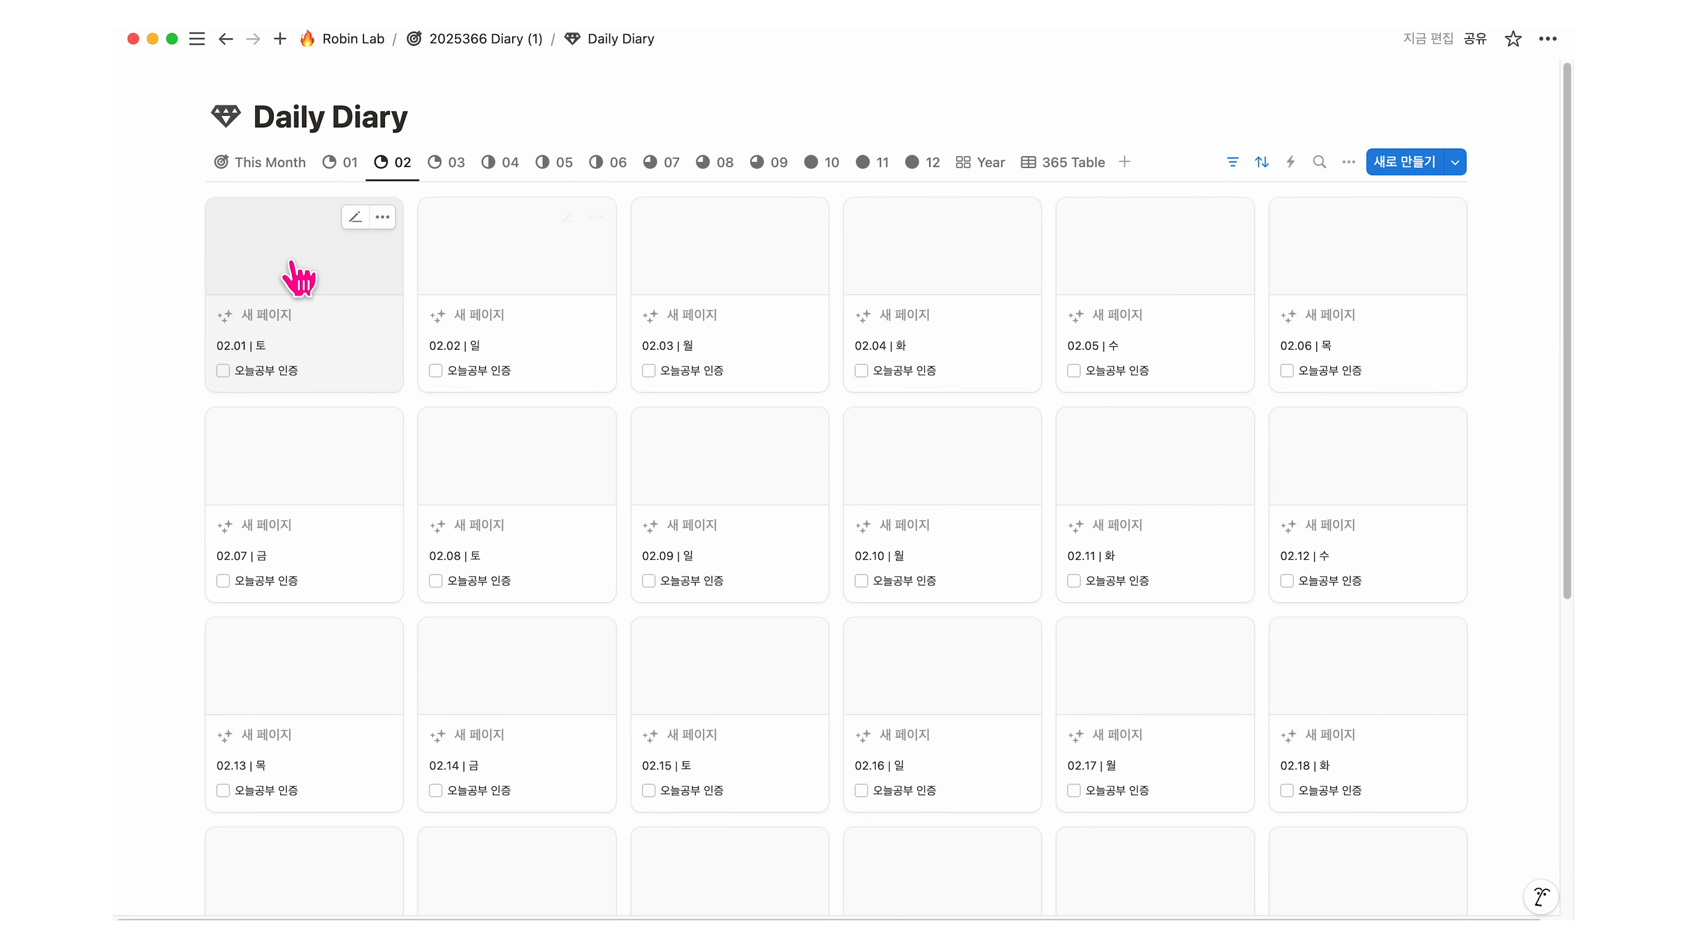
Step: Drop the IMG_7170.JPG beach photo from the desktop into the 02.01 diary entry
{"action": "left_click", "coordinate": [294, 287]}
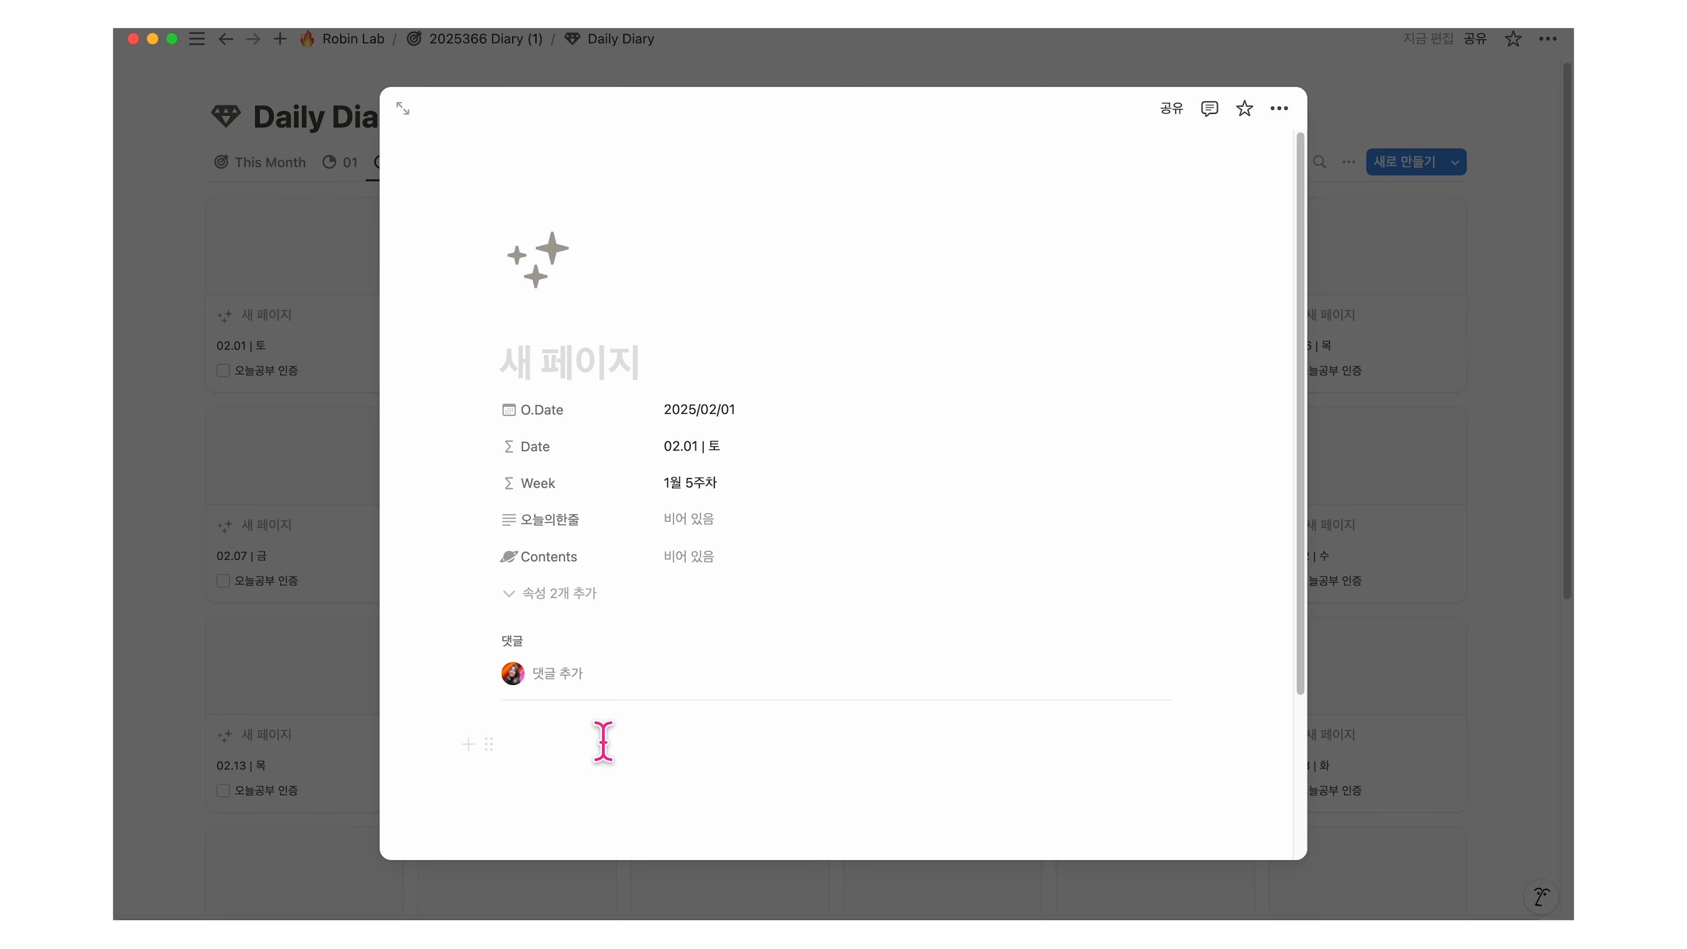
{"action": "left_click_drag", "start_coordinate": [1570, 420], "coordinate": [1341, 420]}
{"action": "left_click_drag", "start_coordinate": [1393, 598], "coordinate": [837, 737]}
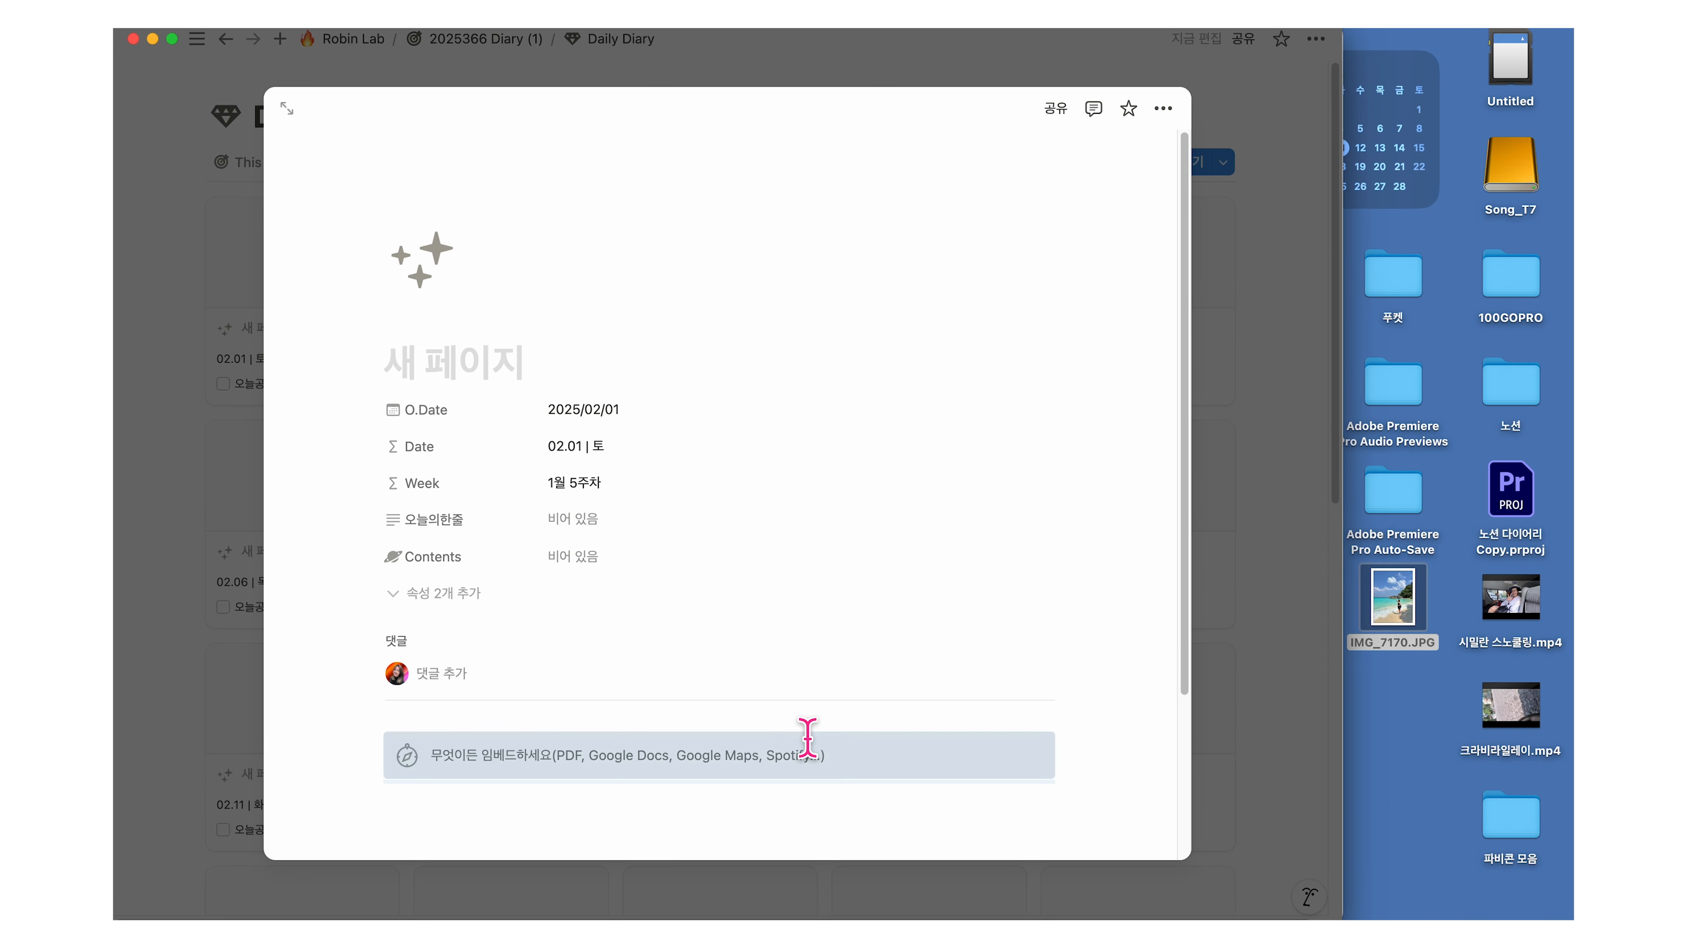
{"action": "scroll", "coordinate": [1108, 643], "scroll_direction": "down", "scroll_amount": 5}
{"action": "scroll", "coordinate": [1108, 643], "scroll_direction": "down", "scroll_amount": 1}
{"action": "scroll", "coordinate": [1108, 643], "scroll_direction": "up", "scroll_amount": 4}
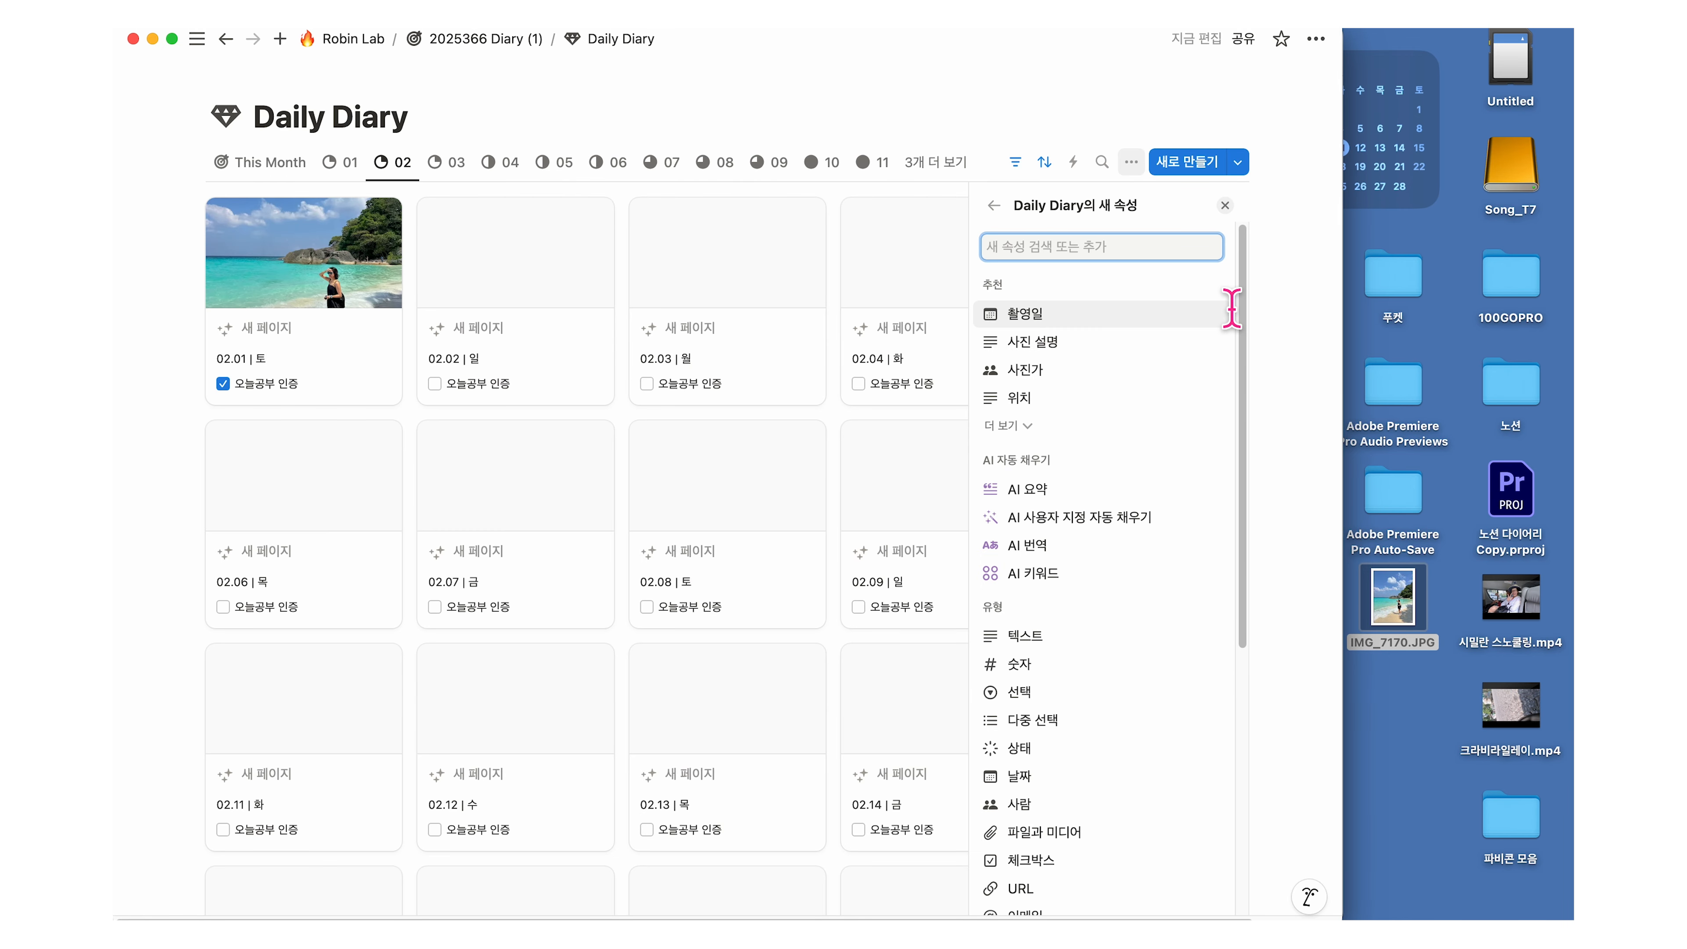
{"action": "scroll", "coordinate": [1103, 426], "scroll_direction": "down", "scroll_amount": 6}
Step: Add a checkbox property named 영어 스피킹 10분 말하기 and tick it on 02.01
{"action": "left_click", "coordinate": [1088, 471]}
{"action": "key", "text": "BackSpace"}
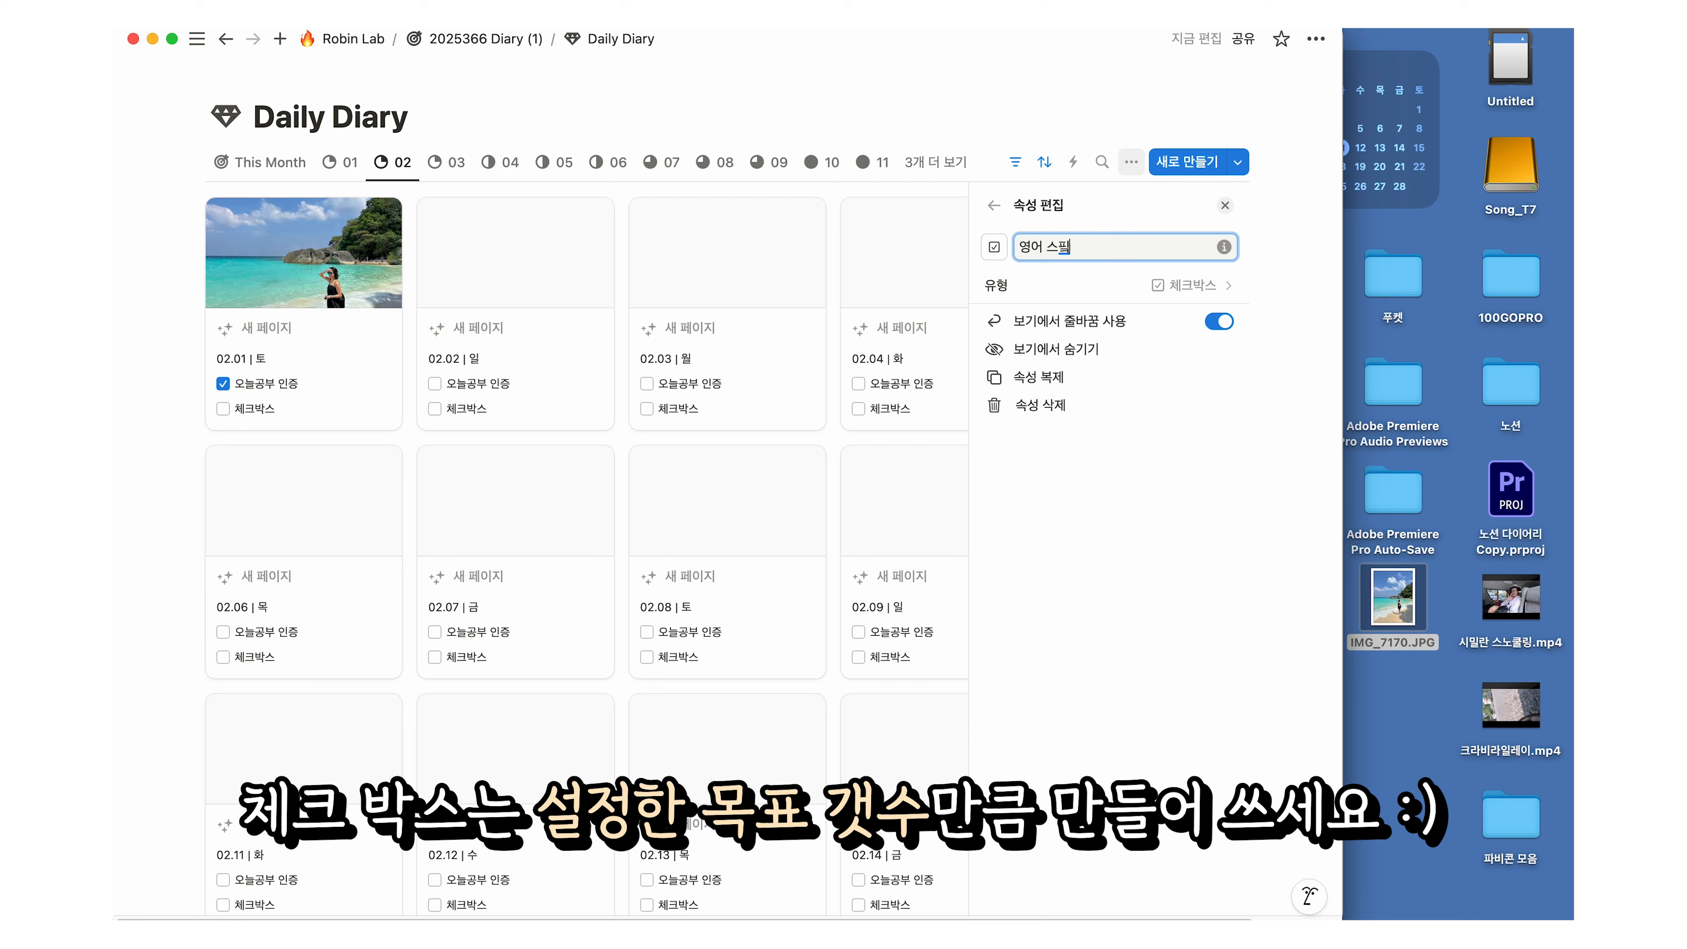
{"action": "type", "text": "영어 스피킹 10분 말하기"}
{"action": "left_click", "coordinate": [223, 408]}
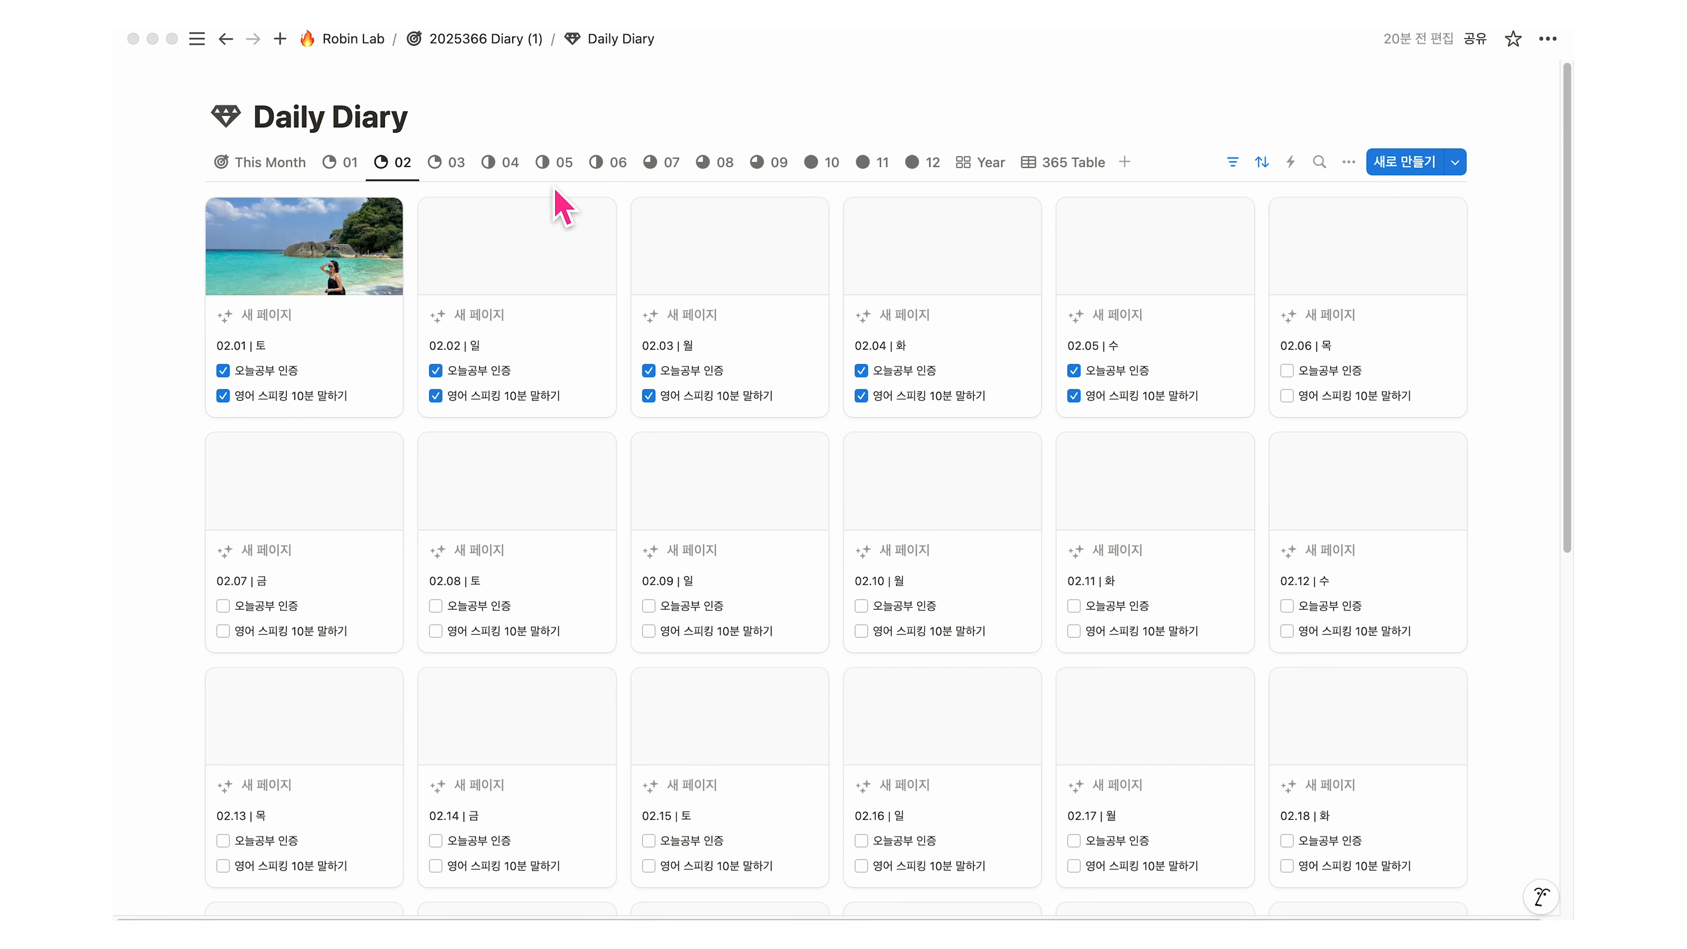
Step: Show 영어 스피킹 10분 말하기 and 오늘공부 인증 on the dashboard's Weekly gallery cards
{"action": "left_click", "coordinate": [513, 41]}
{"action": "scroll", "coordinate": [723, 641], "scroll_direction": "down", "scroll_amount": 4}
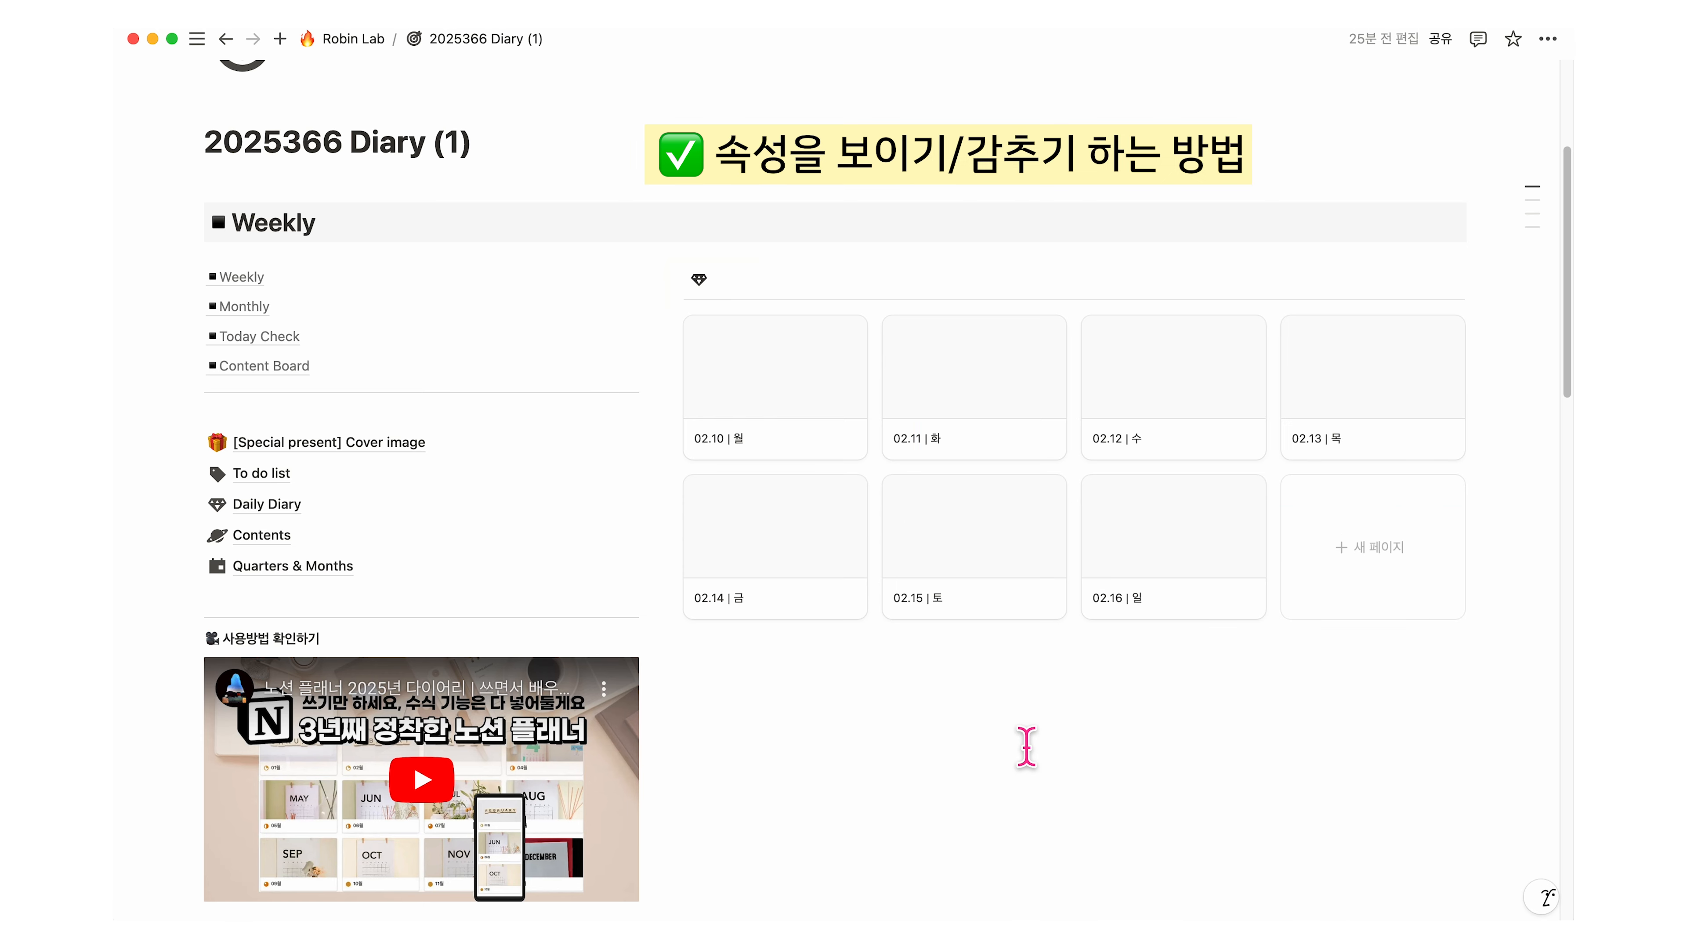
{"action": "left_click", "coordinate": [1359, 281]}
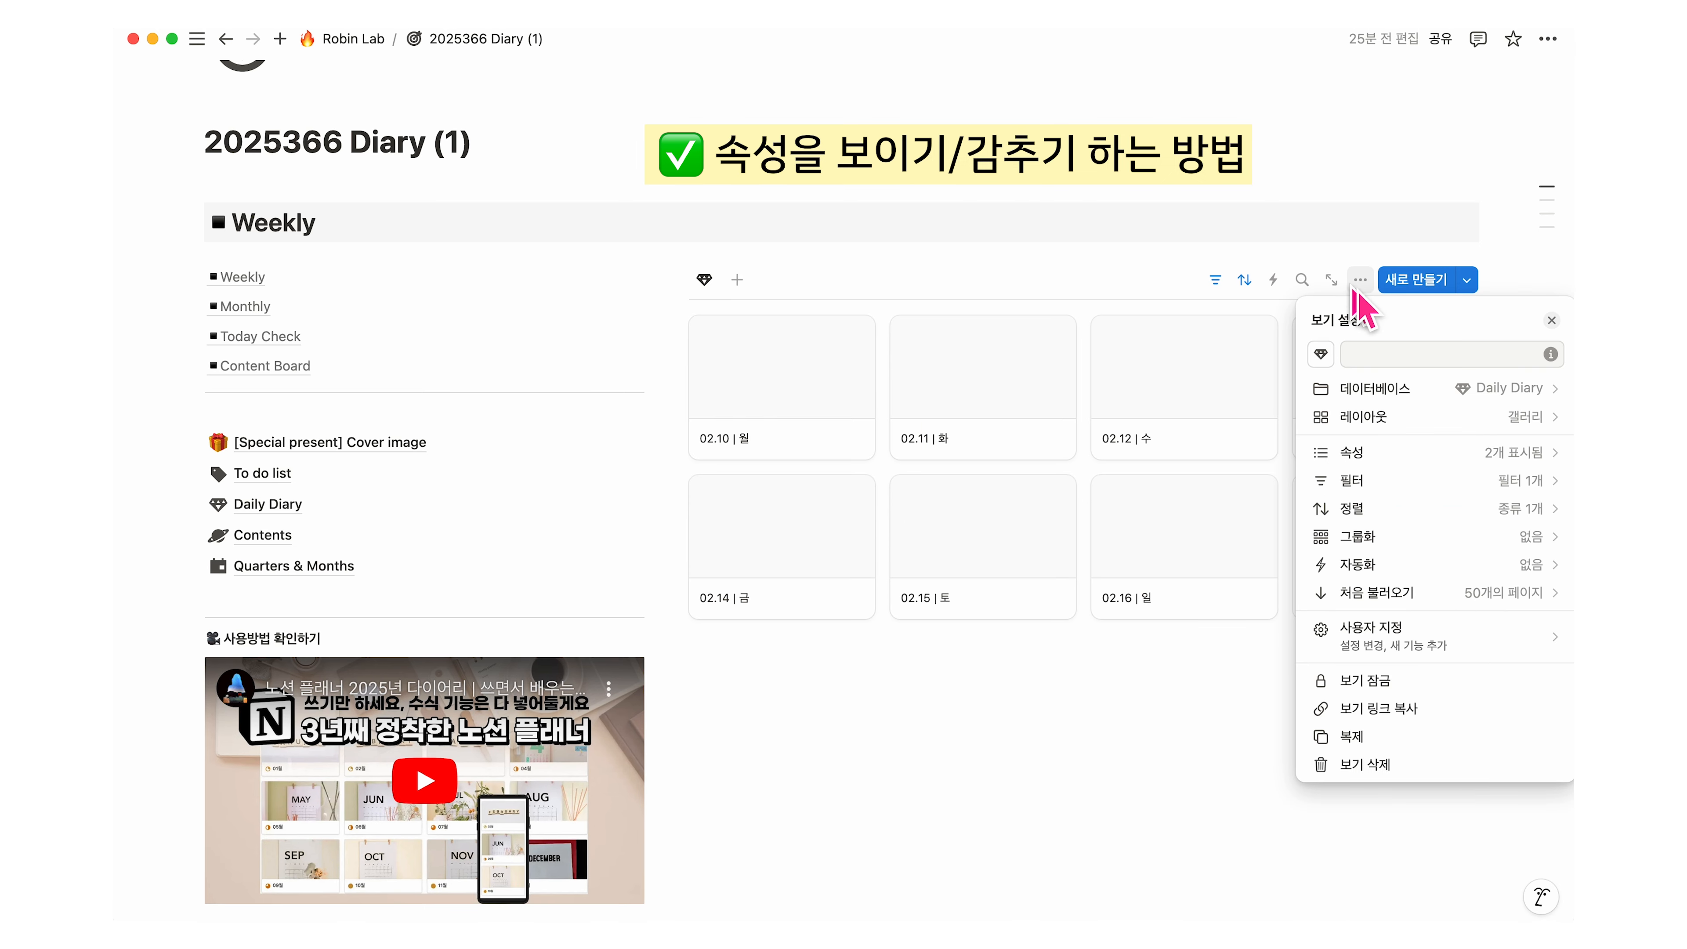
{"action": "left_click", "coordinate": [1521, 453]}
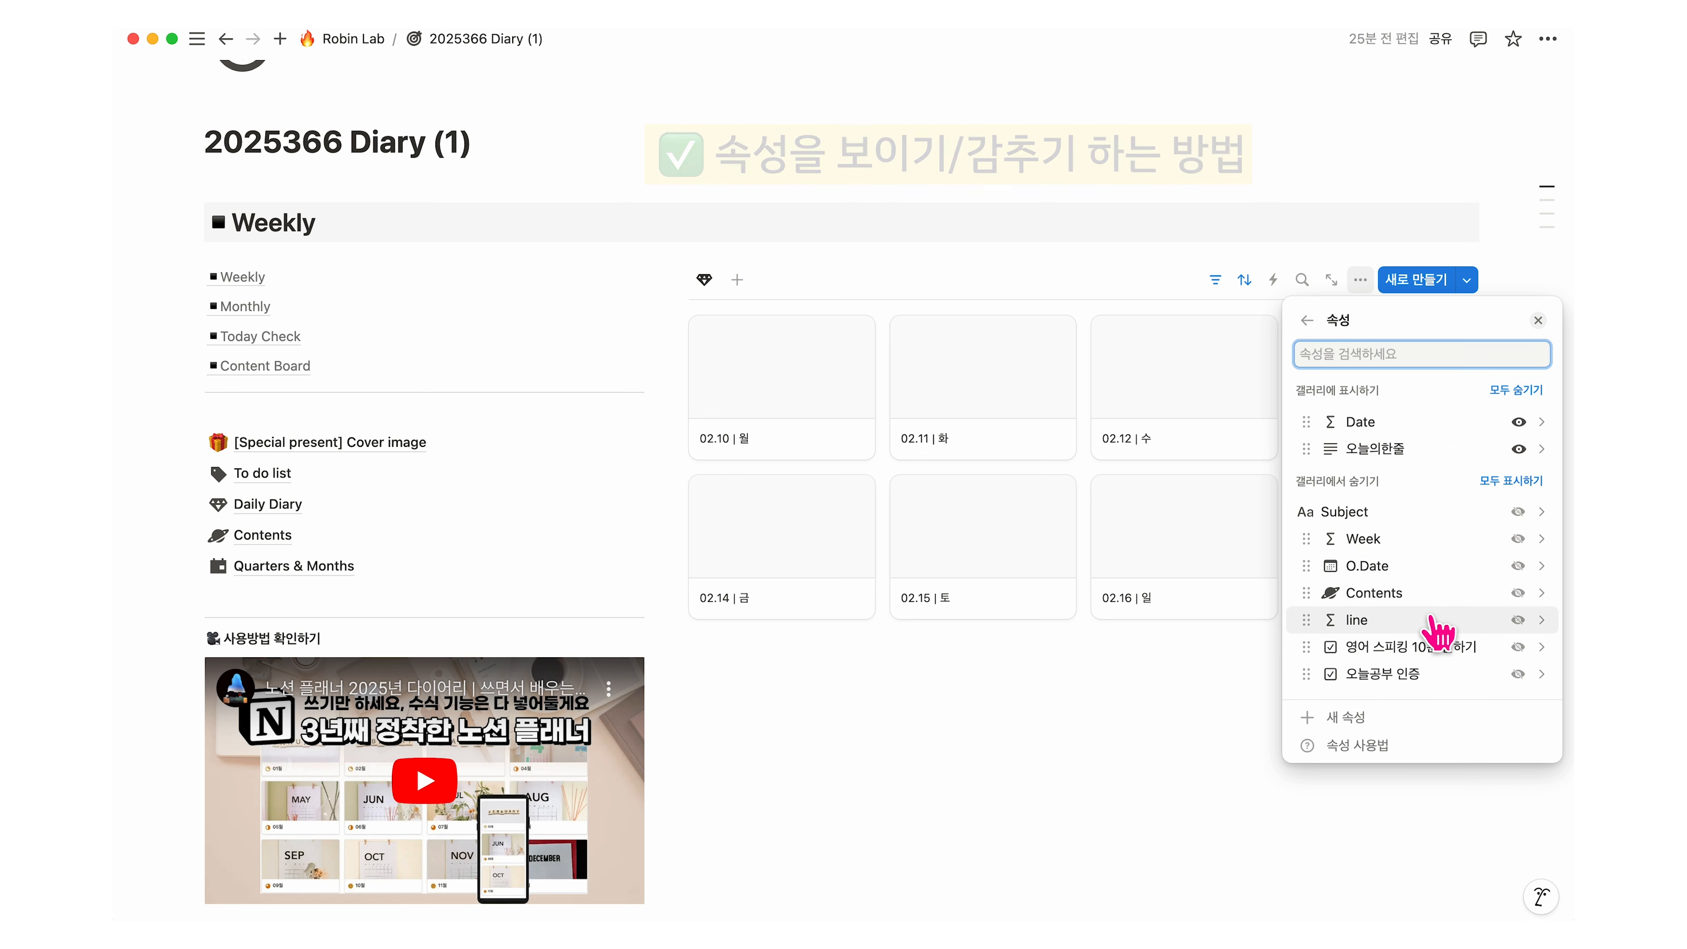
{"action": "left_click", "coordinate": [1519, 646]}
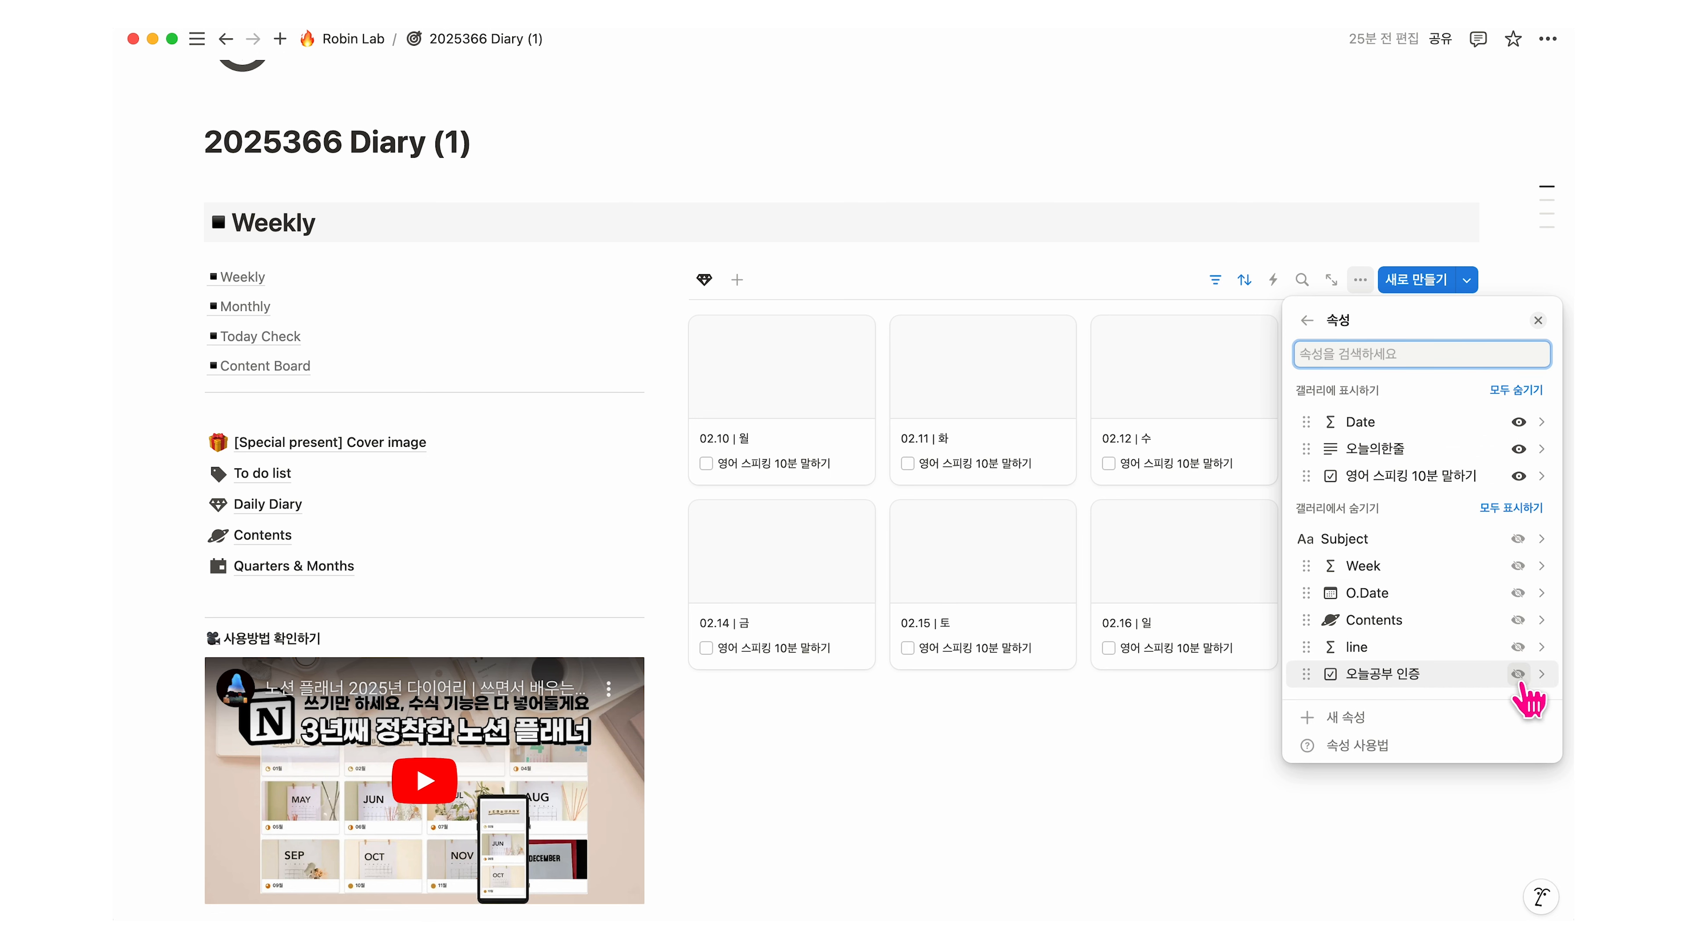
{"action": "left_click", "coordinate": [1519, 674]}
{"action": "left_click", "coordinate": [1080, 806]}
Step: Tick both checkbox goals on the 02.10, 02.11 and 02.12 cards
{"action": "left_click", "coordinate": [702, 464]}
{"action": "left_click", "coordinate": [702, 488]}
{"action": "left_click", "coordinate": [900, 464]}
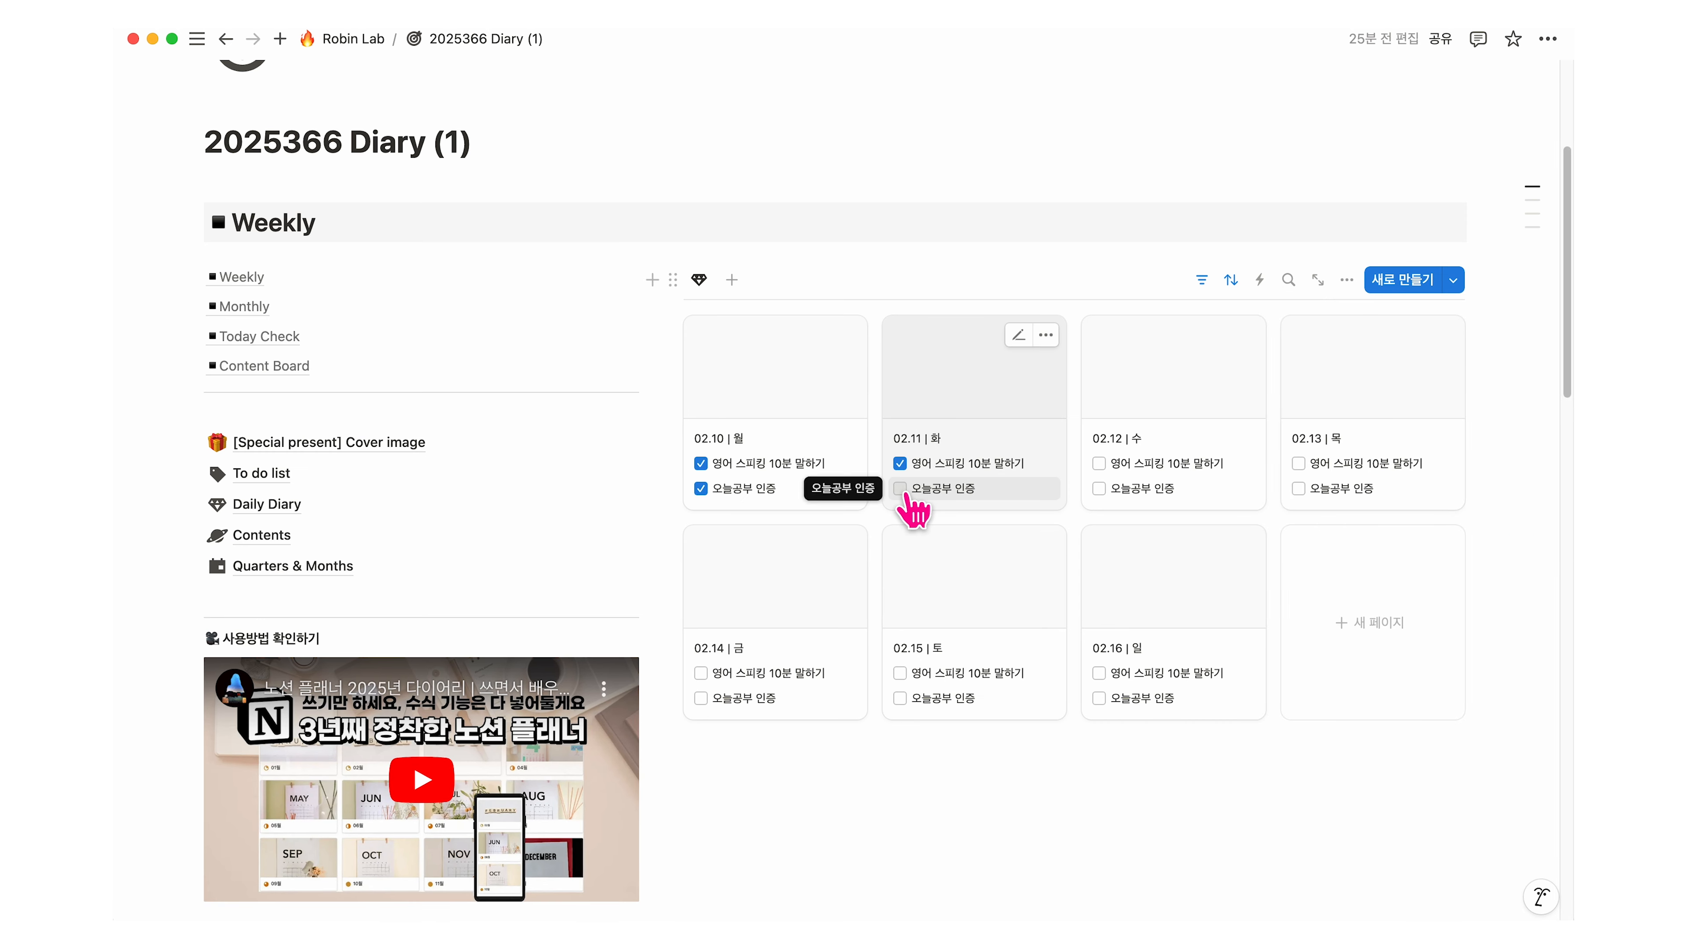
{"action": "left_click", "coordinate": [900, 489]}
{"action": "left_click", "coordinate": [1100, 464]}
{"action": "left_click", "coordinate": [1100, 489]}
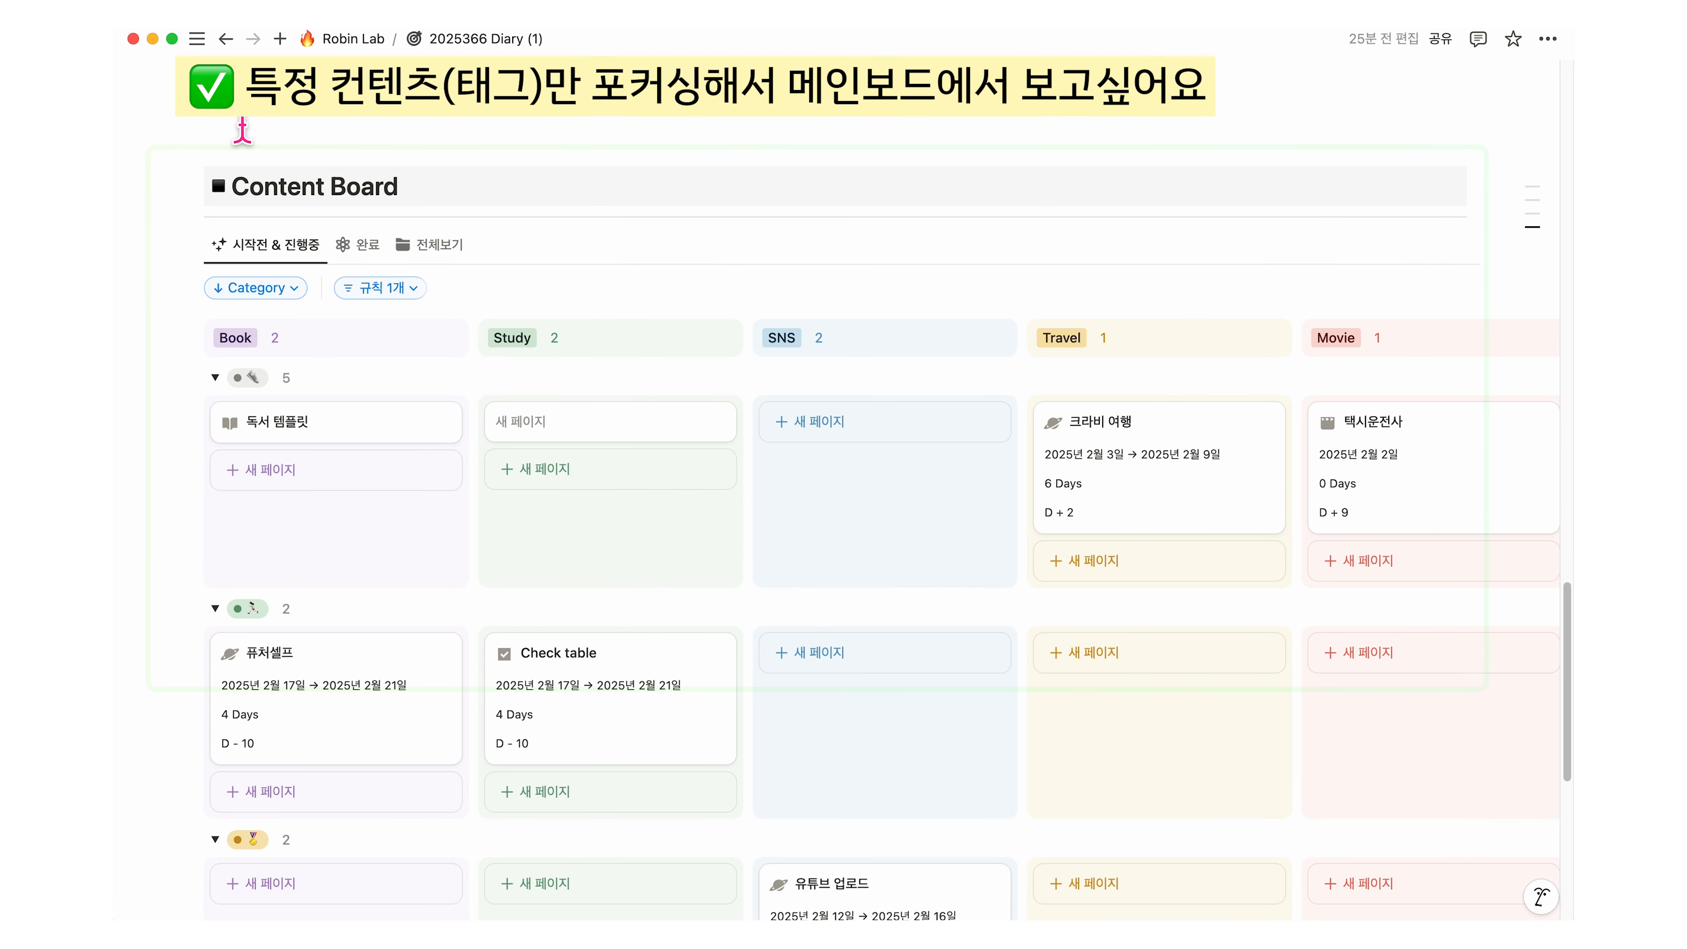
{"action": "mouse_move", "coordinate": [191, 134]}
{"action": "left_mouse_down"}
{"action": "mouse_move", "coordinate": [433, 377]}
{"action": "mouse_move", "coordinate": [1533, 746]}
{"action": "mouse_move", "coordinate": [1503, 798]}
{"action": "left_mouse_up"}
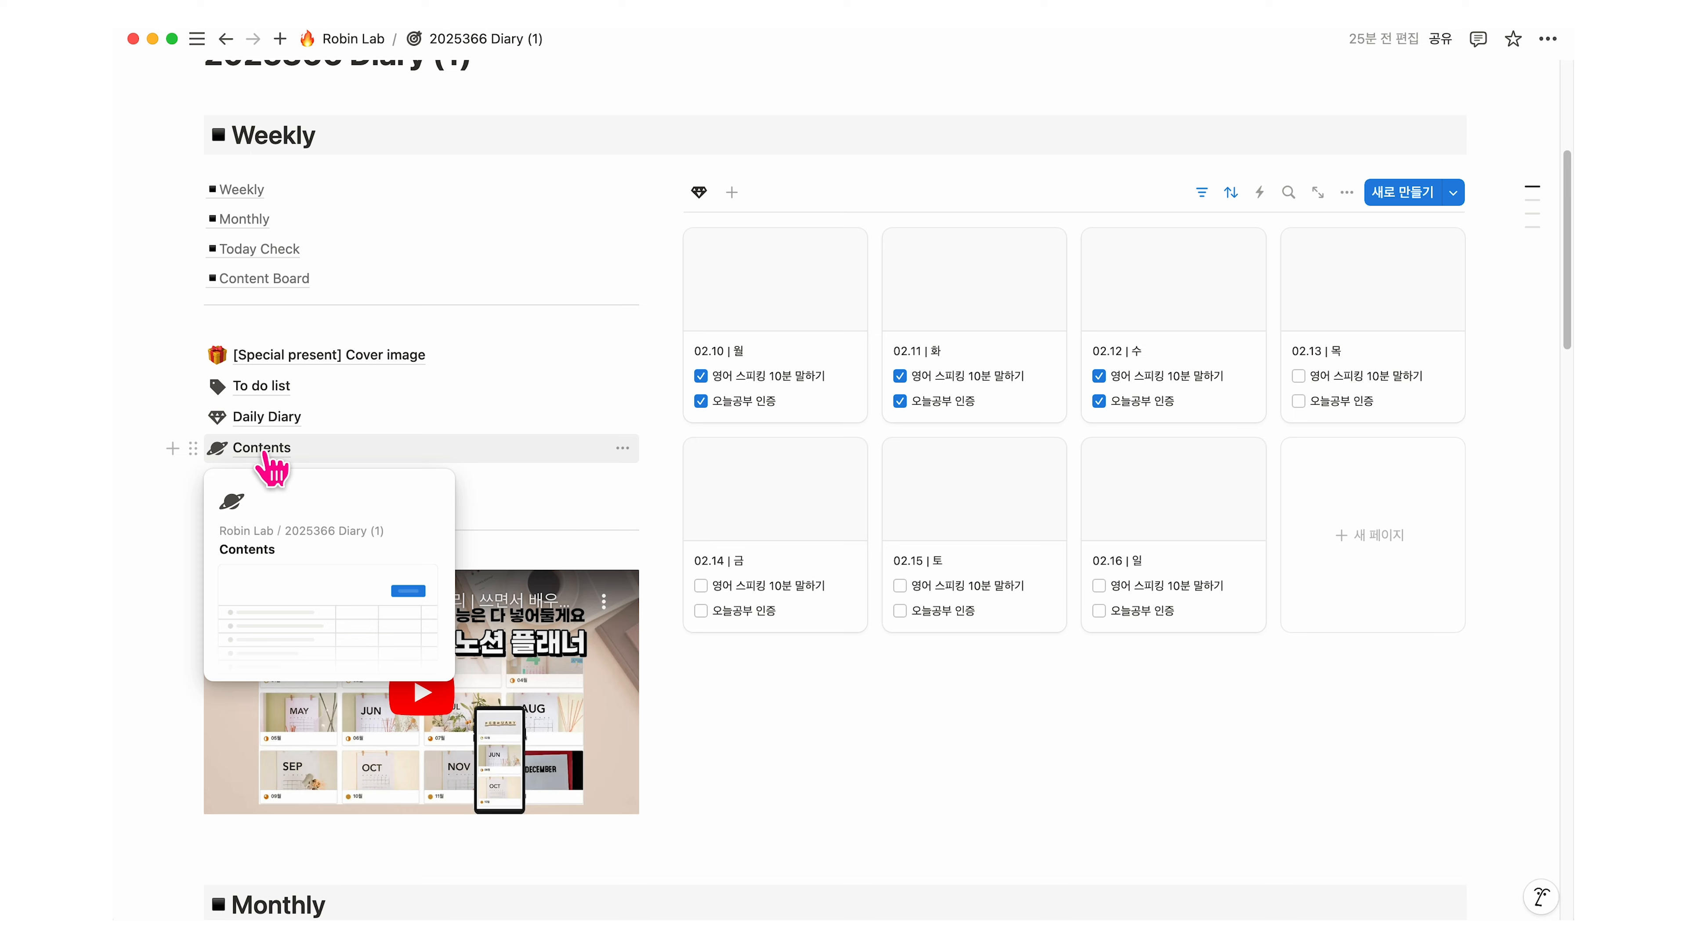
Step: Copy a link to the Book view of the Contents database
{"action": "left_click", "coordinate": [265, 446]}
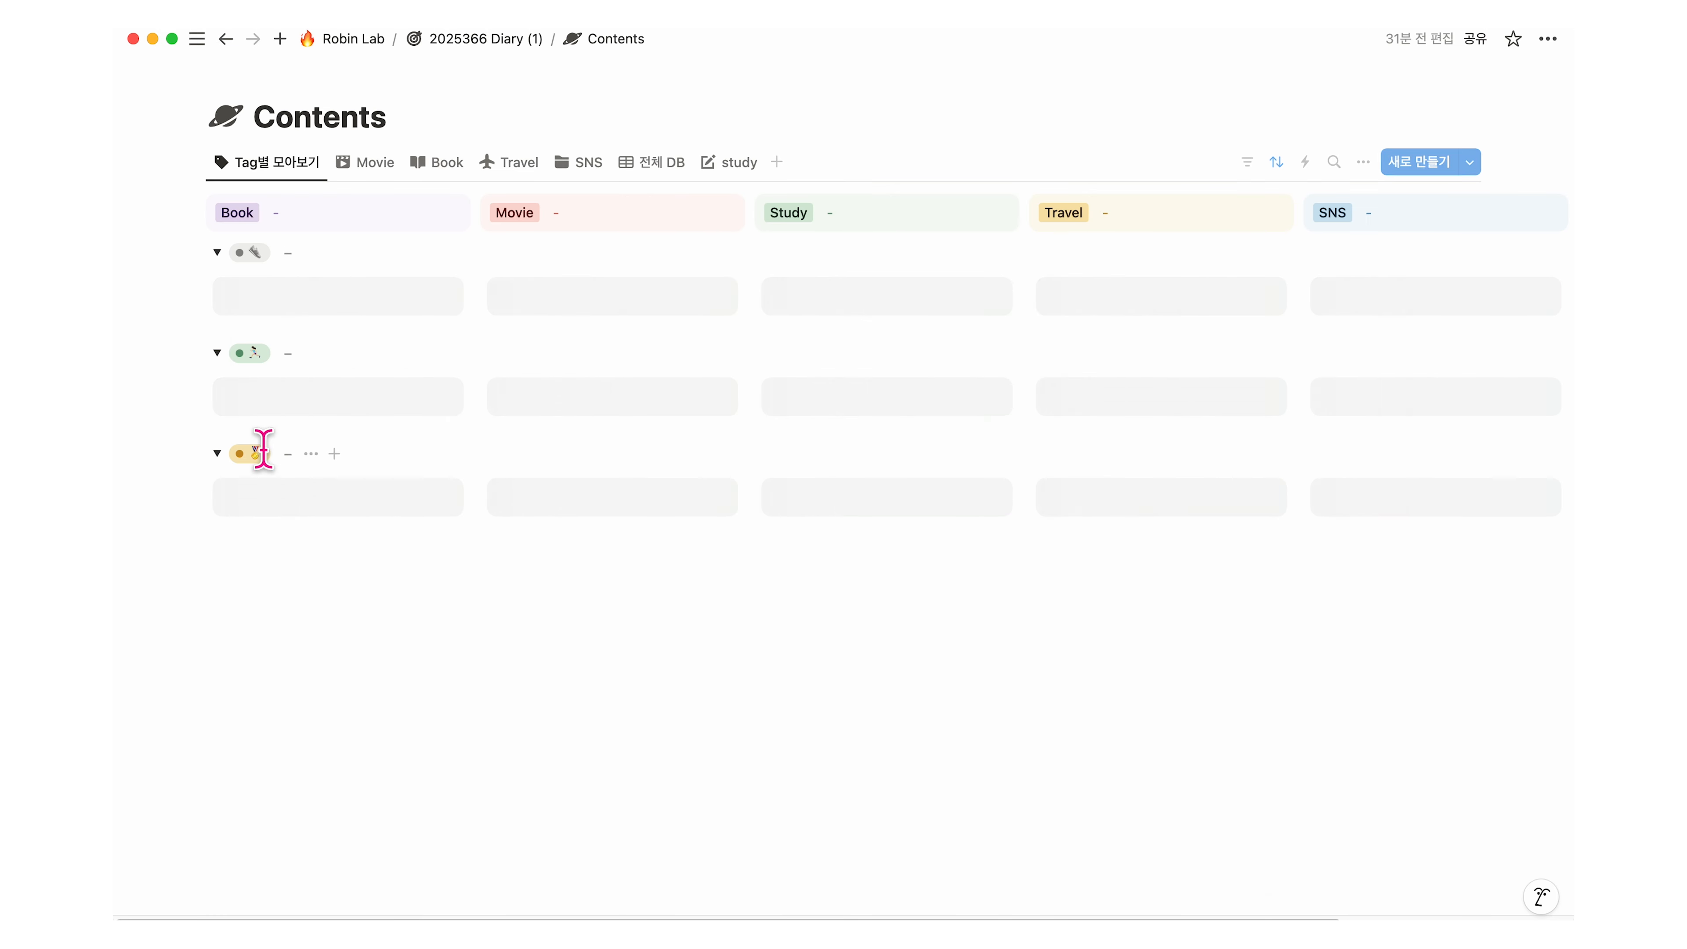
{"action": "left_click", "coordinate": [441, 172]}
{"action": "left_click", "coordinate": [438, 174]}
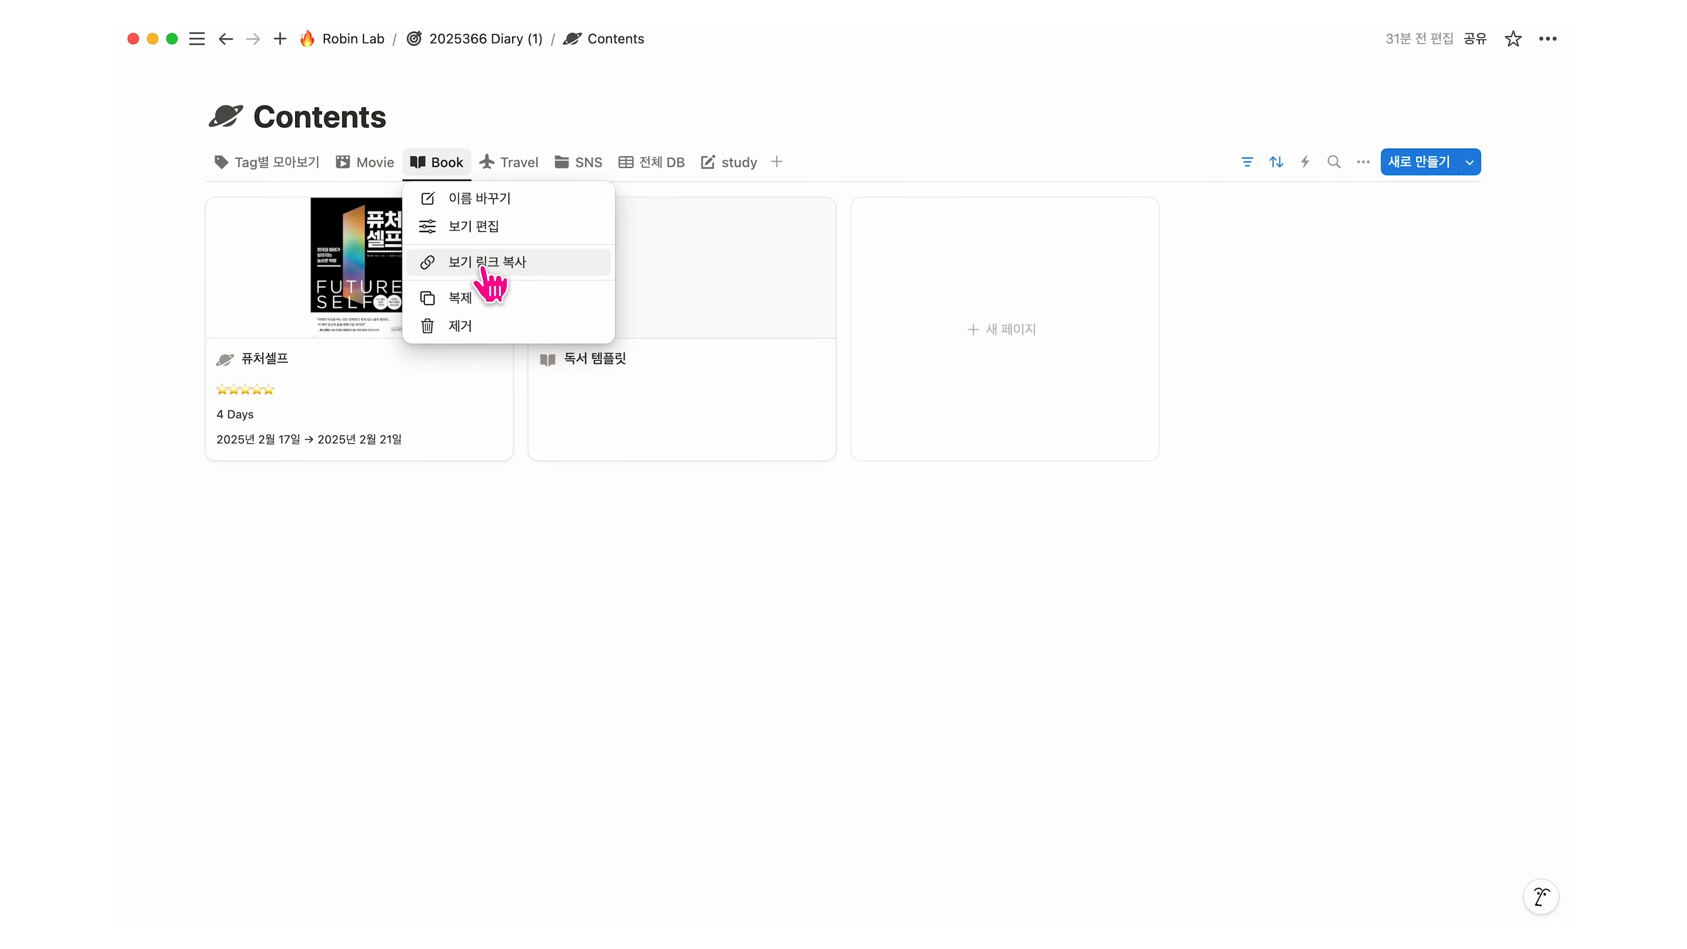
{"action": "left_click", "coordinate": [512, 267]}
{"action": "left_click", "coordinate": [490, 40]}
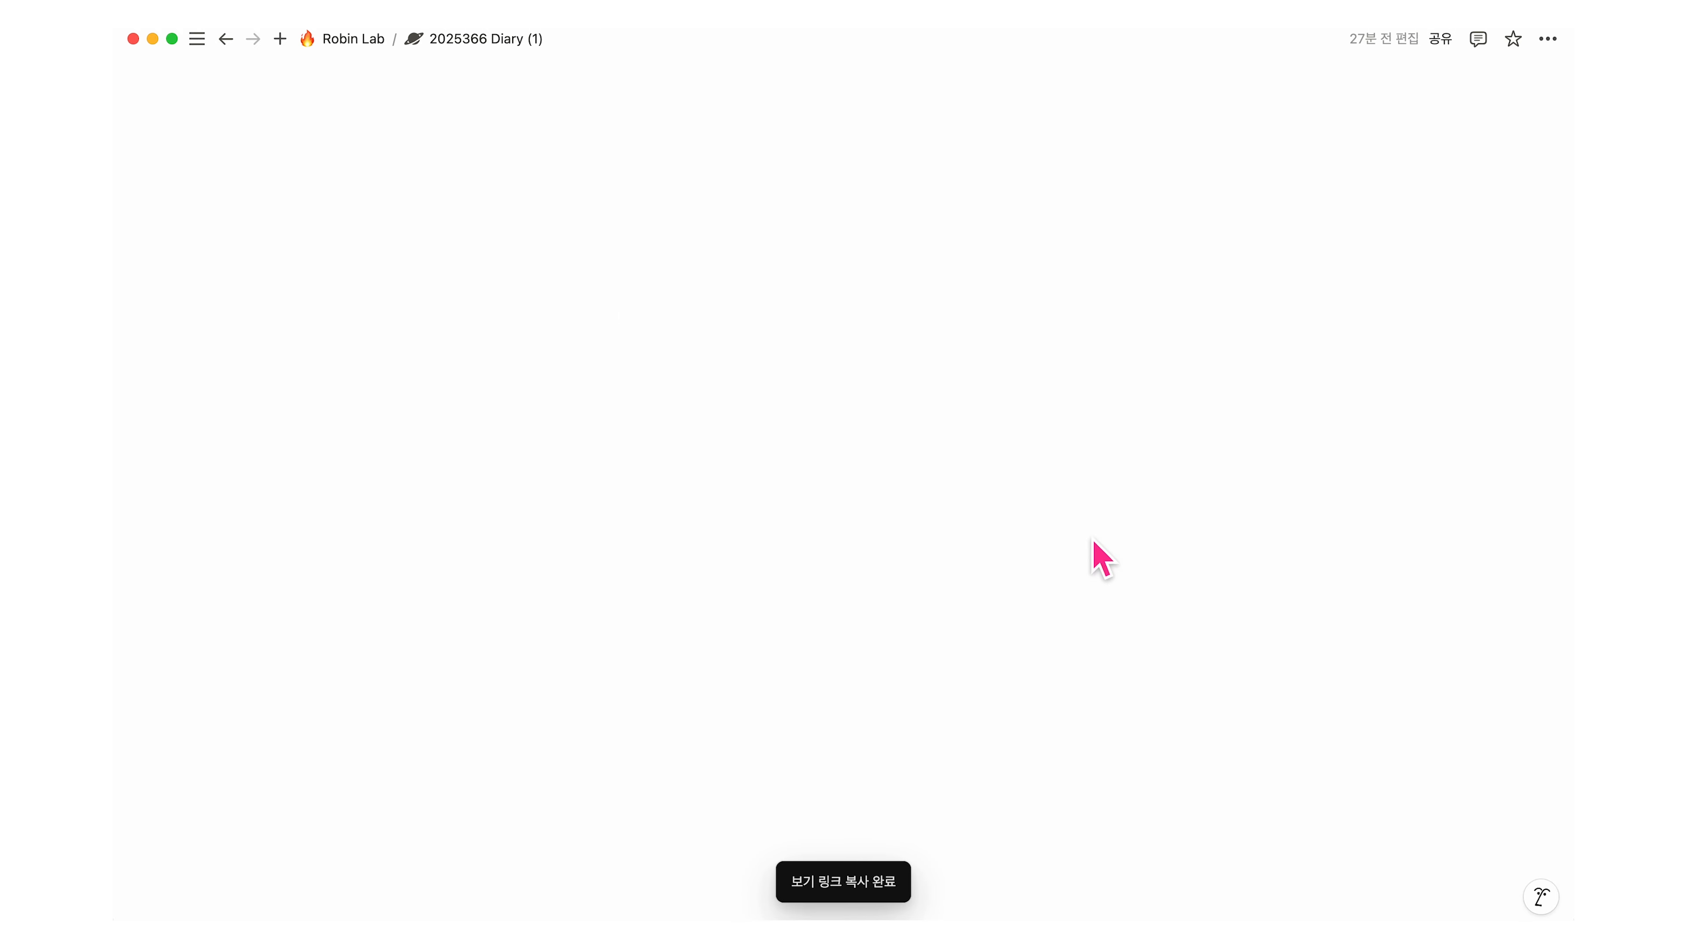
Step: Paste the Book view under the Content Board heading as a linked database view
{"action": "scroll", "coordinate": [1254, 536], "scroll_direction": "down", "scroll_amount": 10}
{"action": "scroll", "coordinate": [1254, 537], "scroll_direction": "down", "scroll_amount": 20}
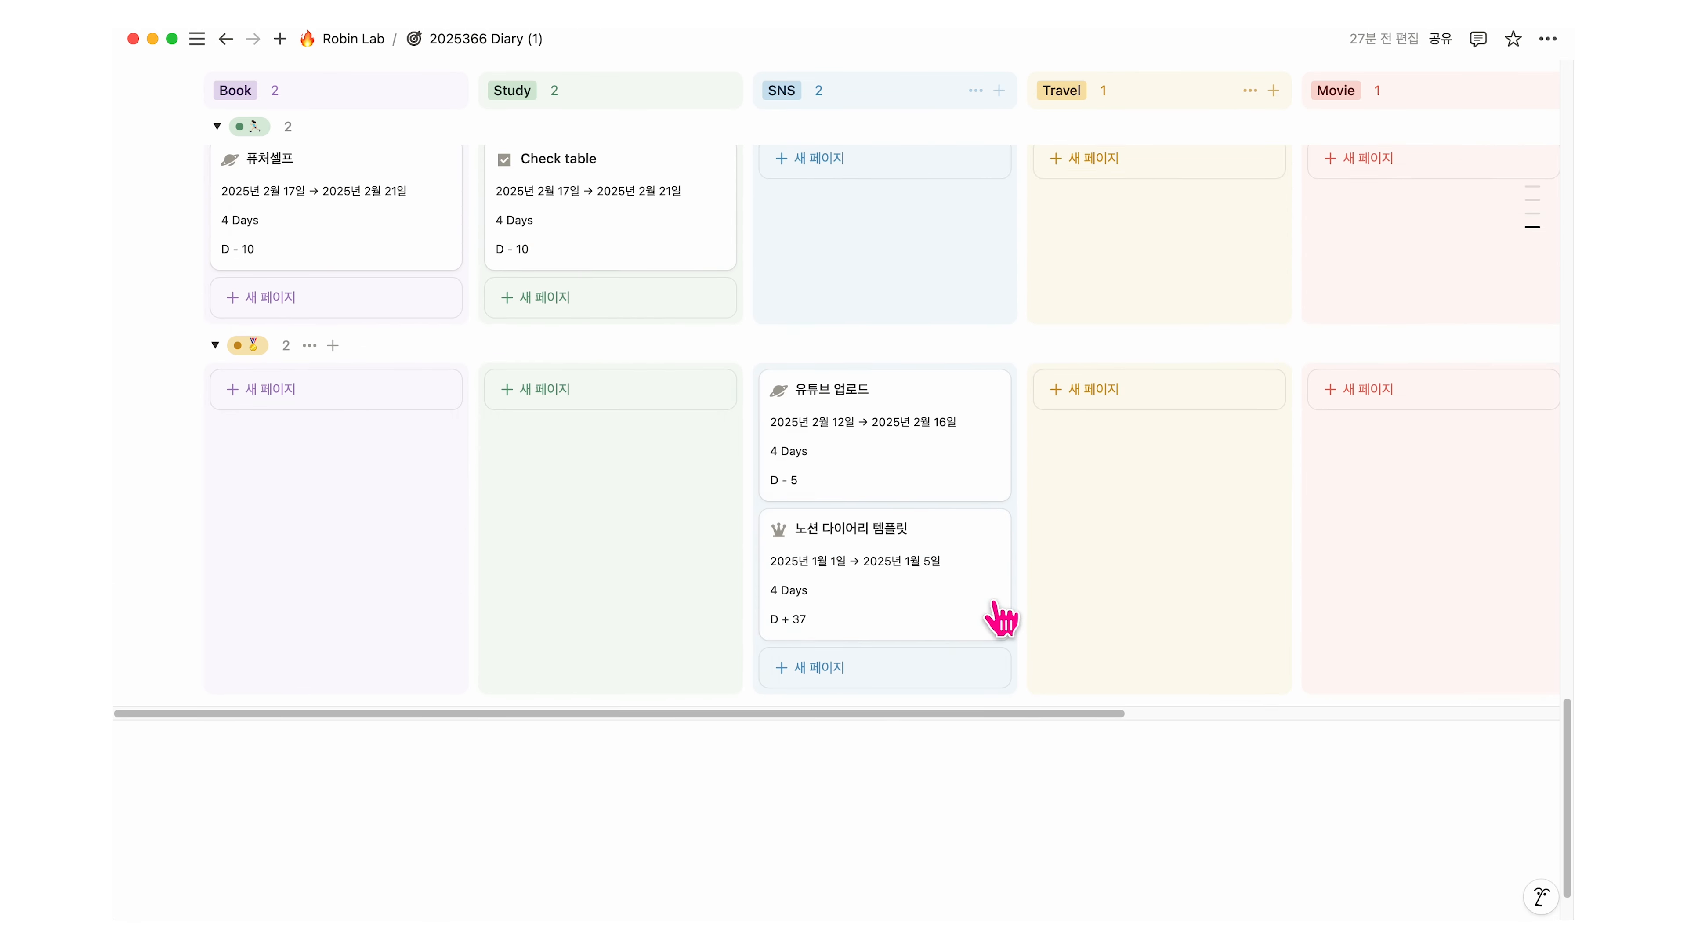
{"action": "scroll", "coordinate": [592, 689], "scroll_direction": "up", "scroll_amount": 7}
{"action": "left_click", "coordinate": [479, 459]}
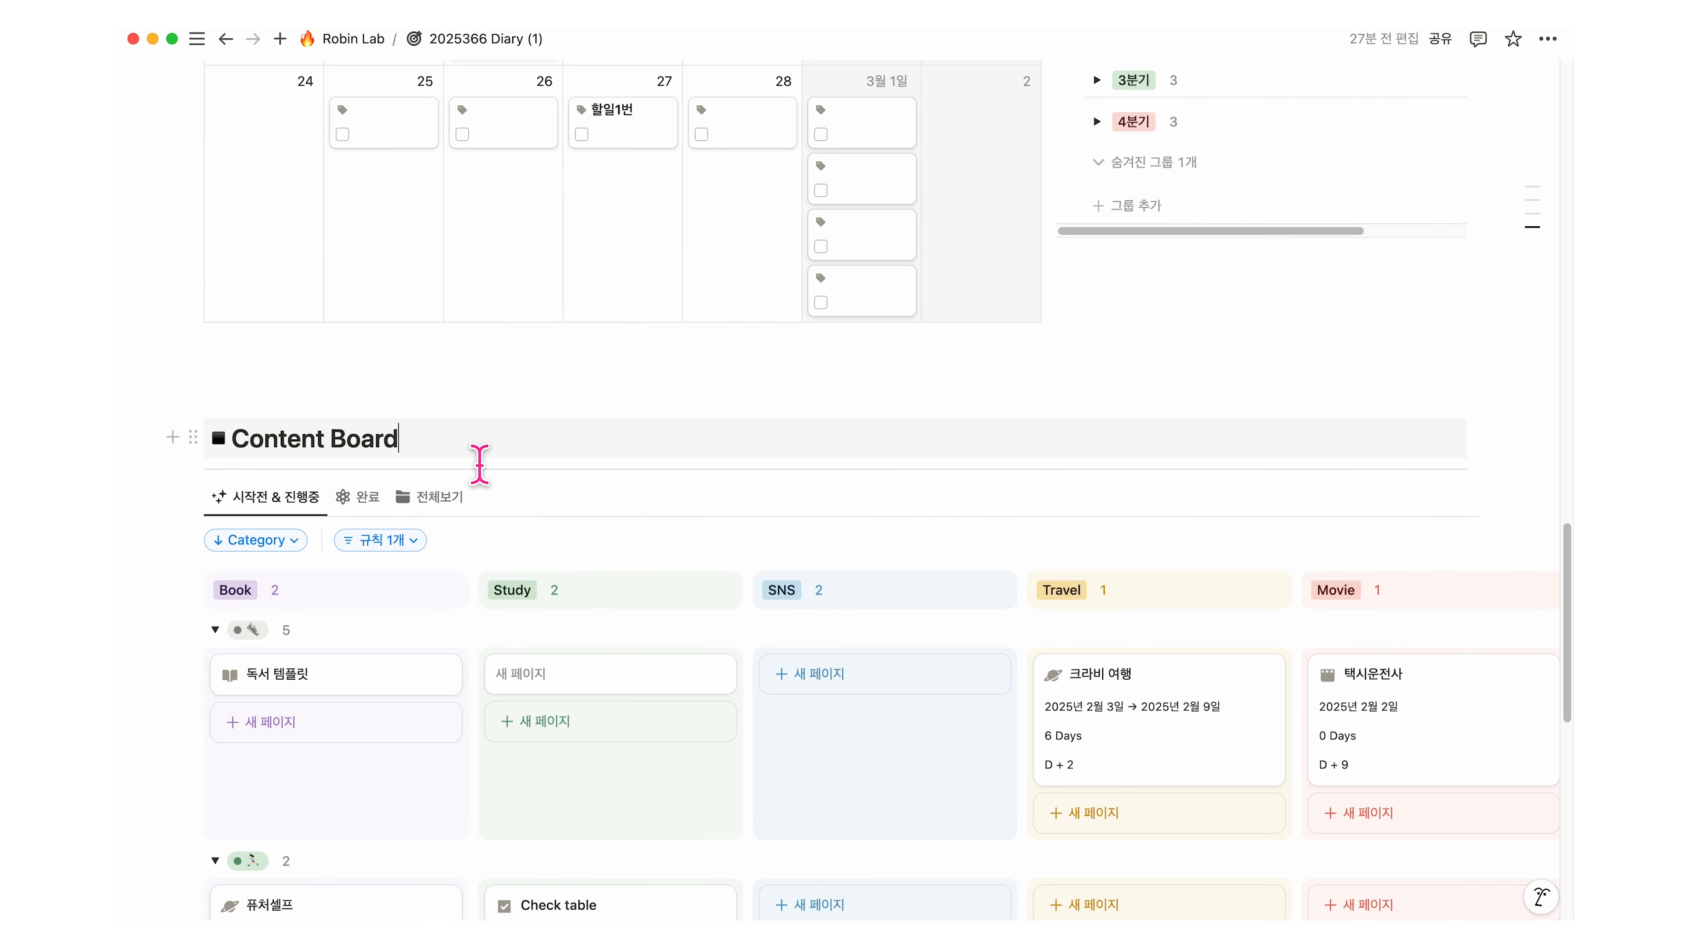
{"action": "key", "text": "Return"}
{"action": "left_click", "coordinate": [1015, 535]}
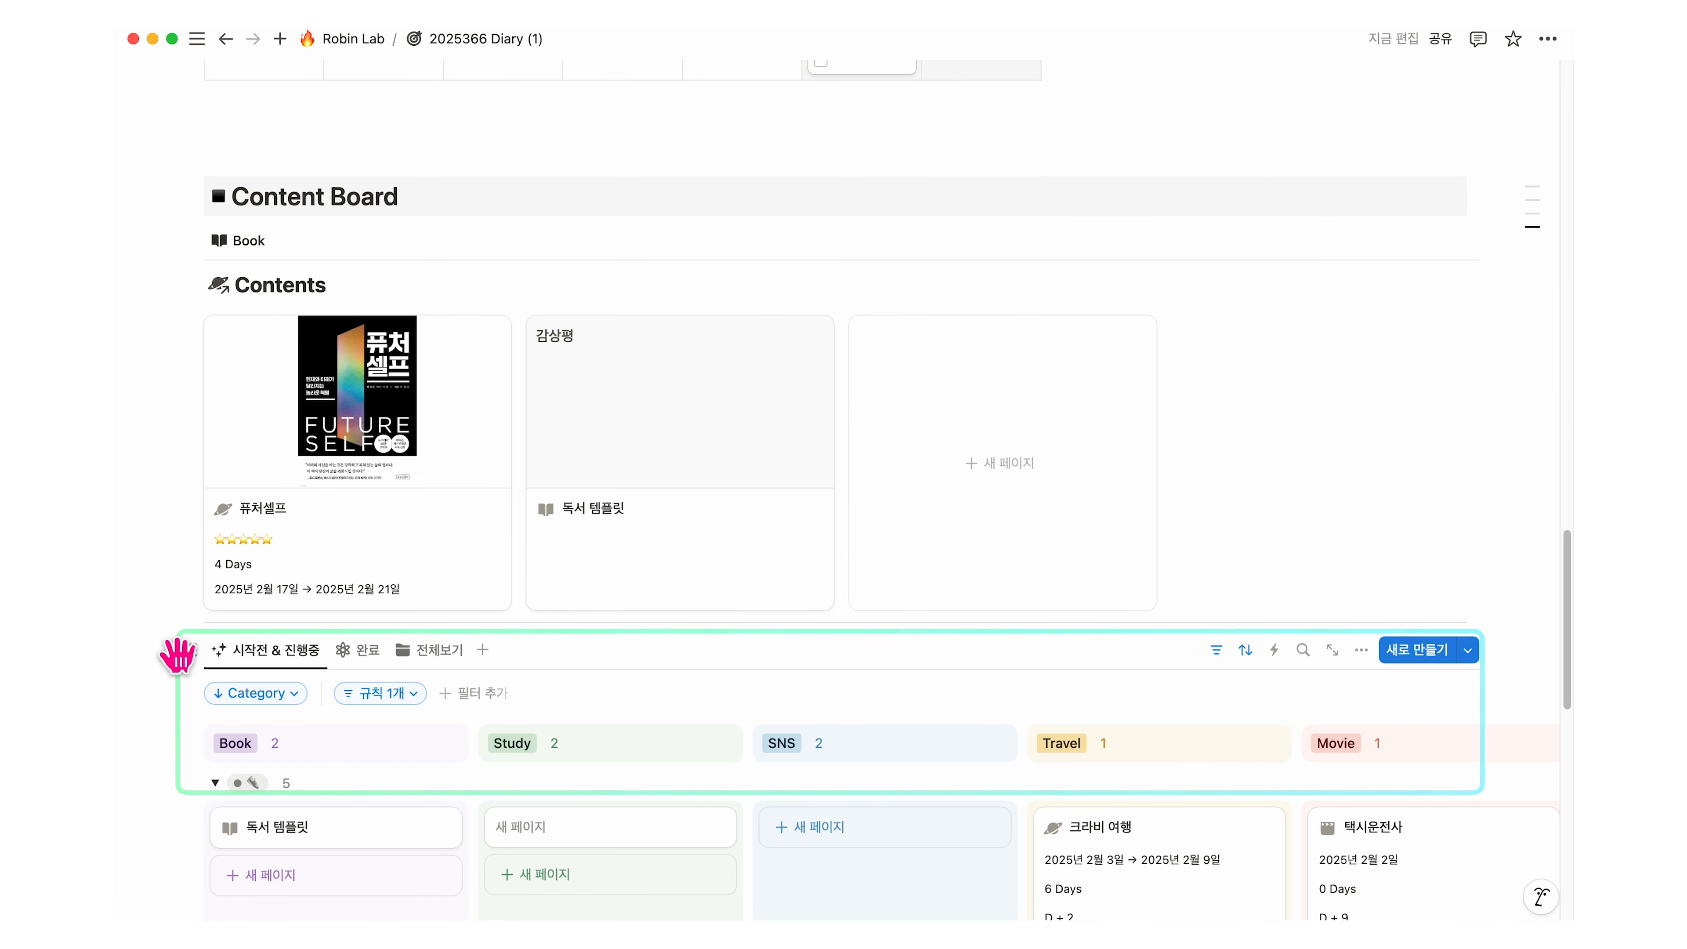
Step: Place the Content Board beside the Book gallery and make its column the wider one
{"action": "left_click_drag", "start_coordinate": [191, 649], "coordinate": [1479, 256]}
{"action": "left_click_drag", "start_coordinate": [849, 472], "coordinate": [488, 326]}
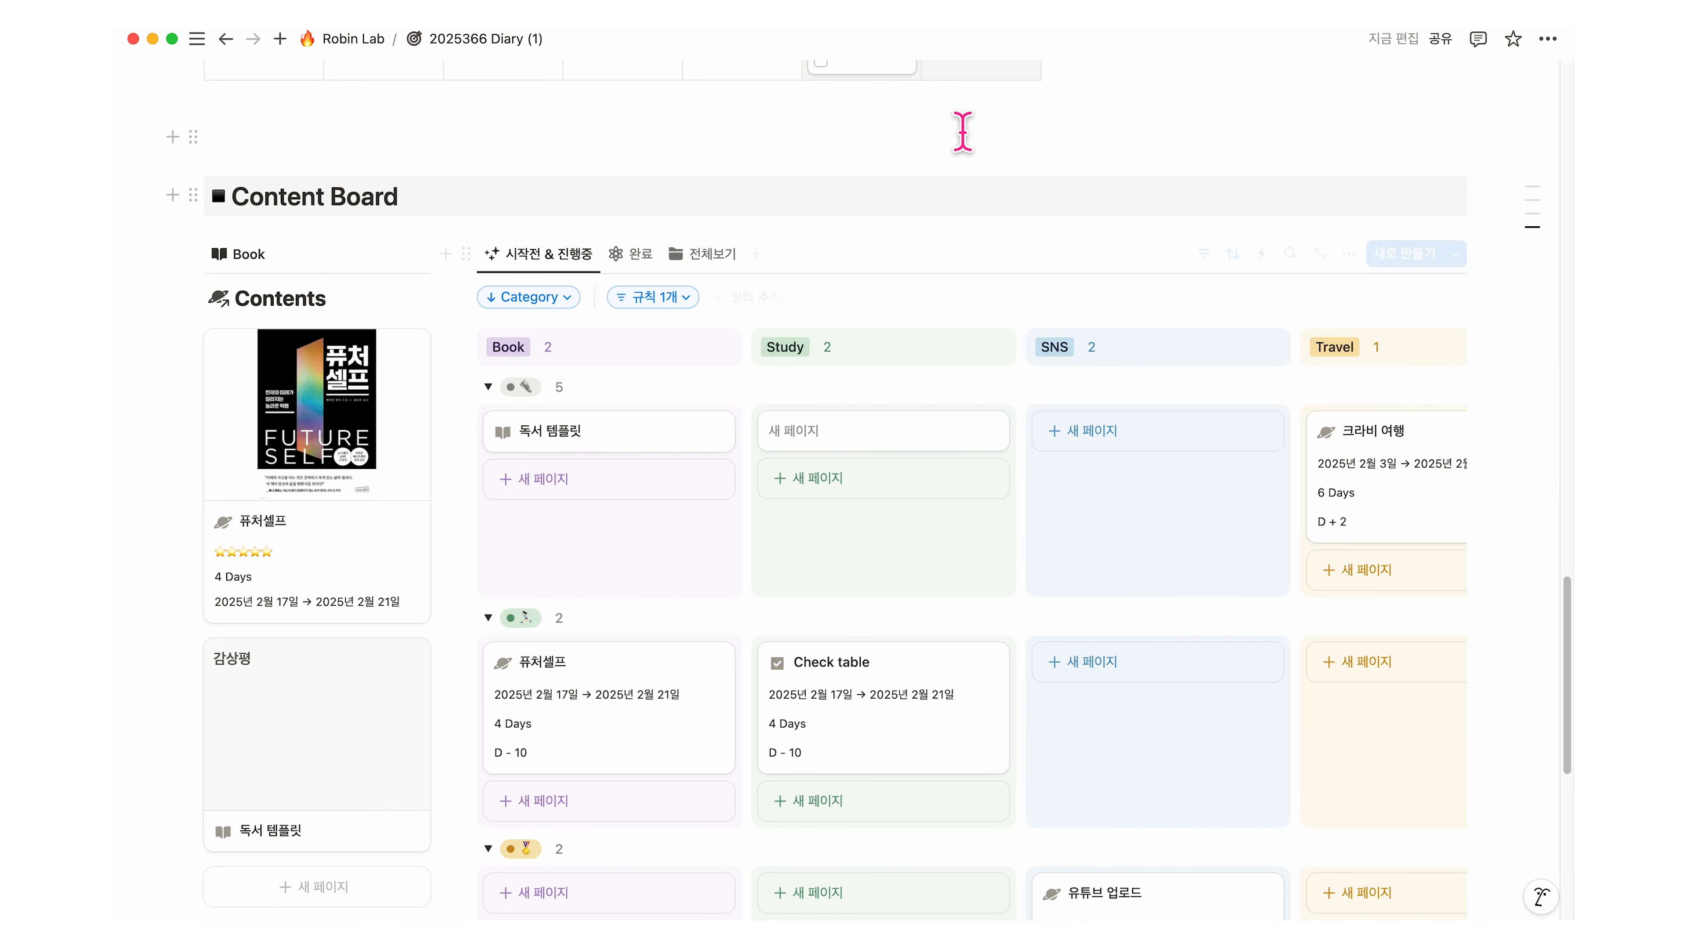
{"action": "scroll", "coordinate": [1063, 352], "scroll_direction": "up", "scroll_amount": 15}
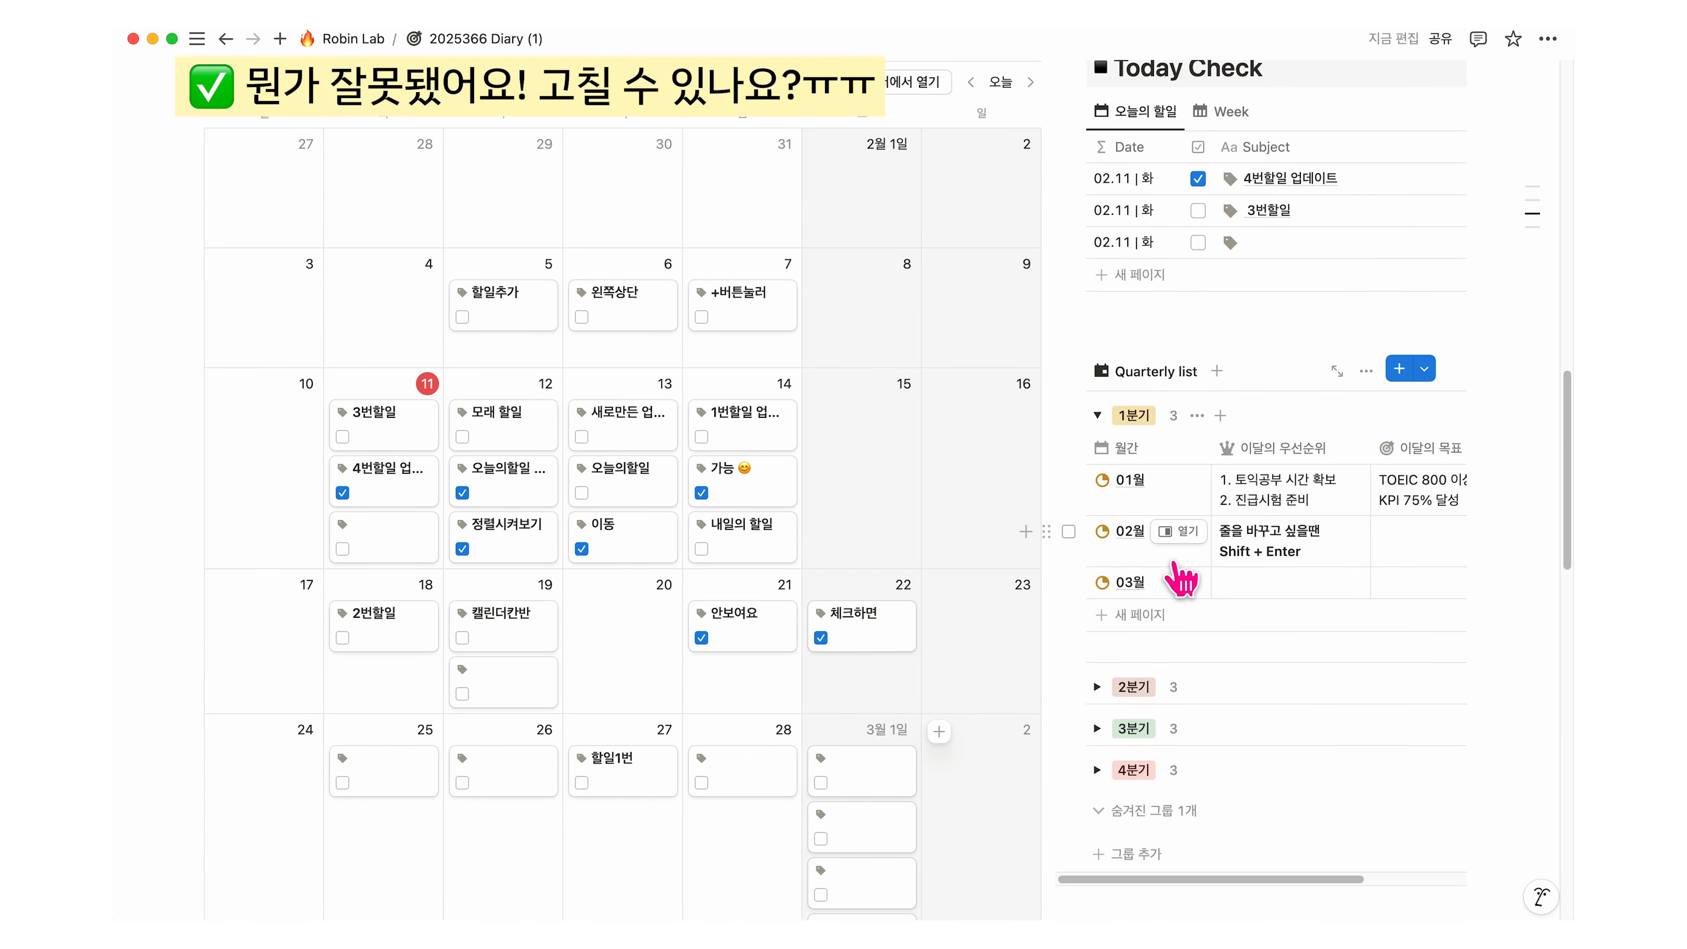
Step: Open version history from the page's ••• menu and preview the 오늘 · 오후 9:14 version
{"action": "left_click", "coordinate": [1550, 48]}
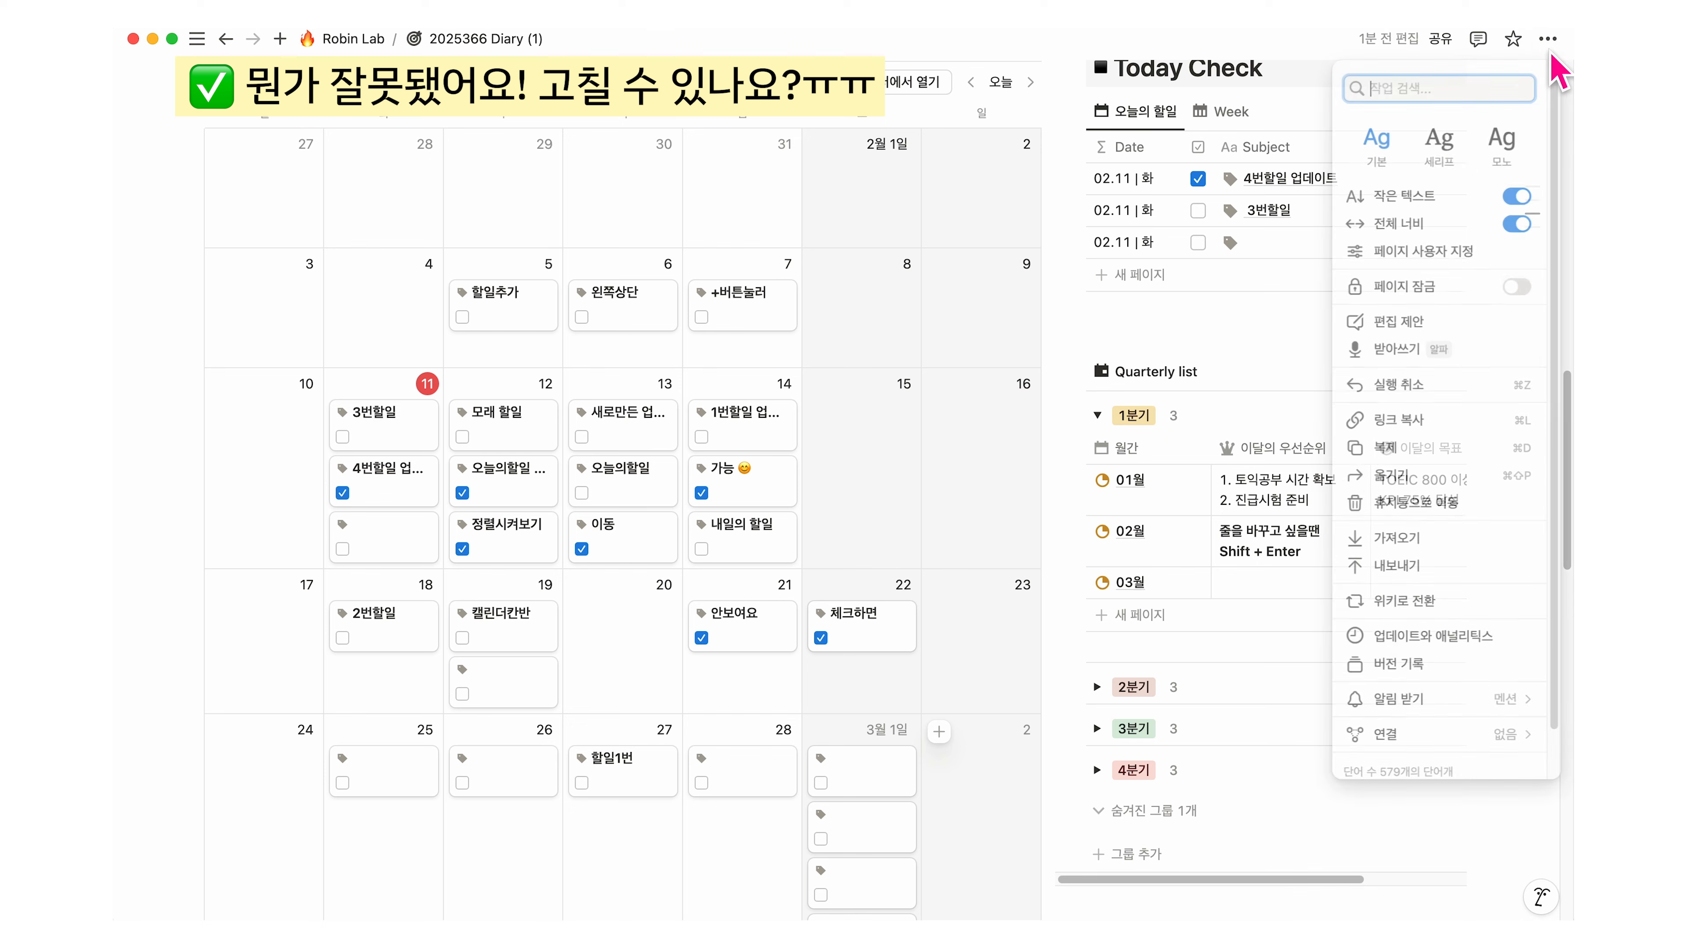
{"action": "left_click", "coordinate": [1409, 672]}
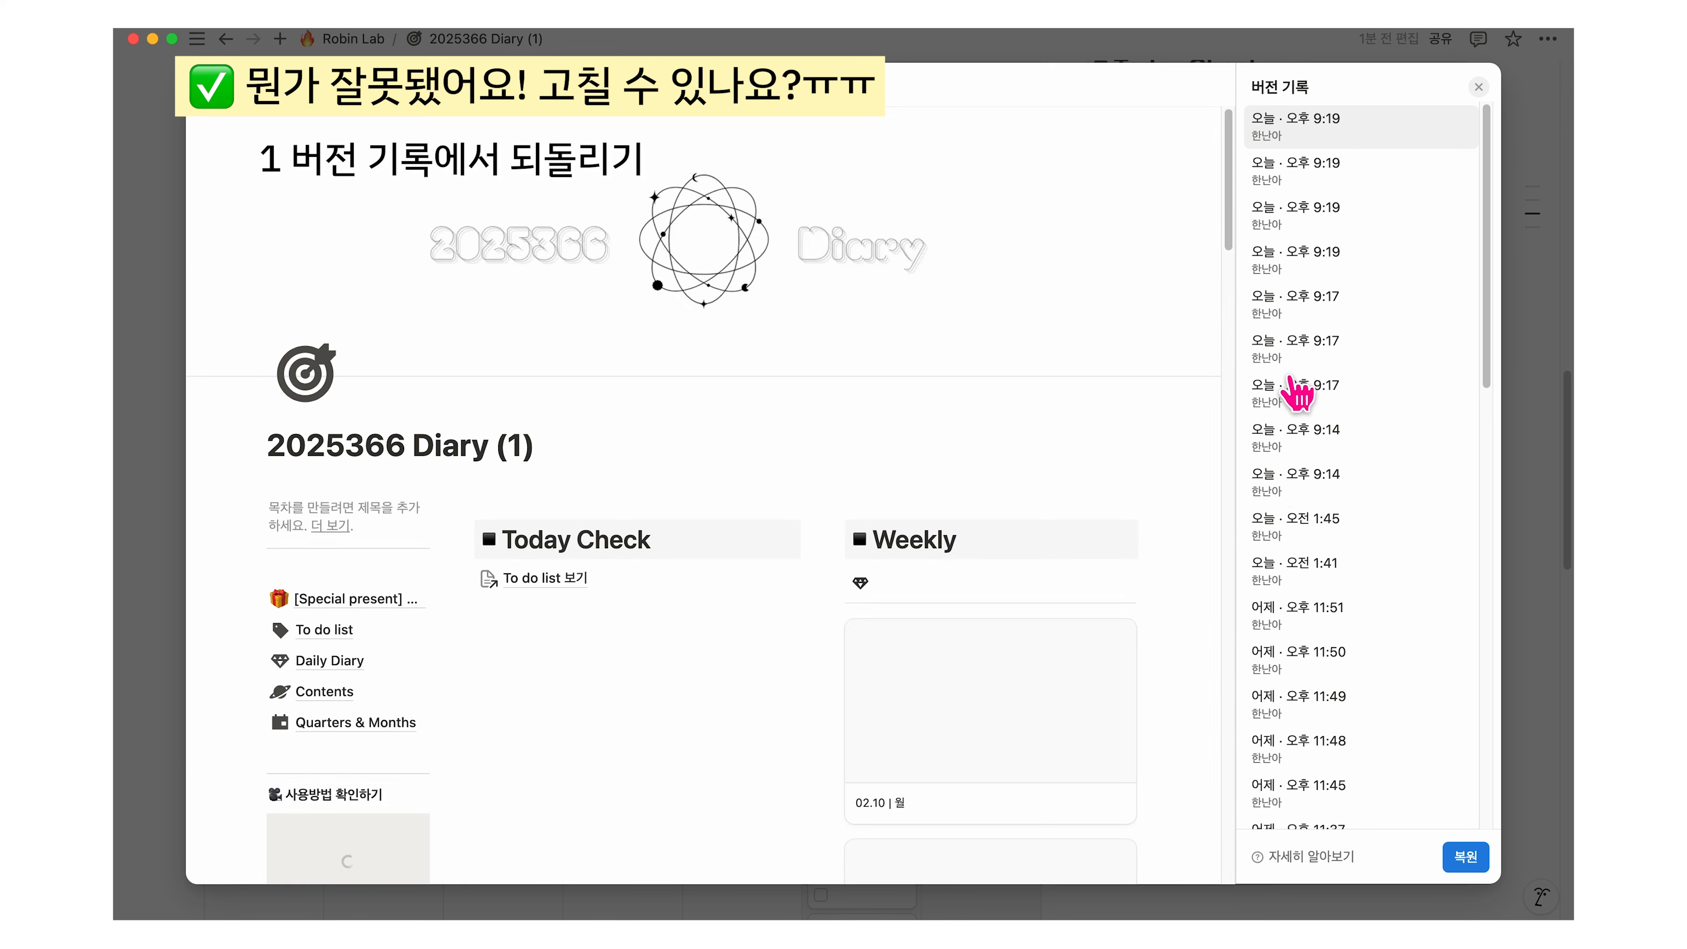
{"action": "left_click", "coordinate": [1308, 478]}
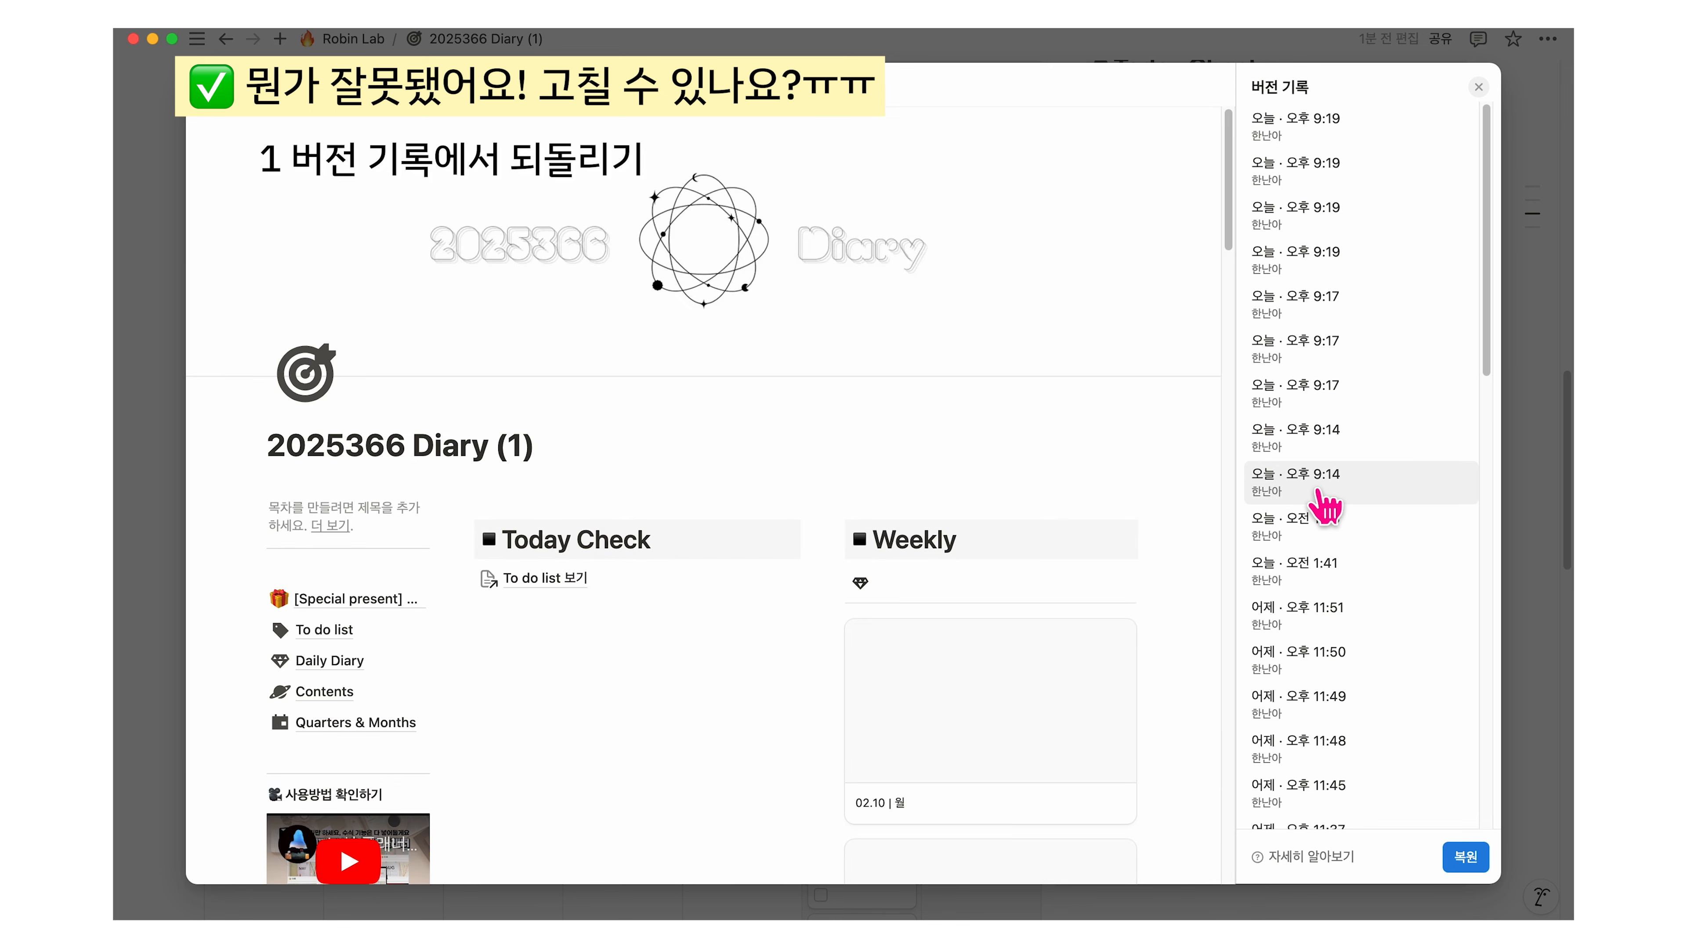